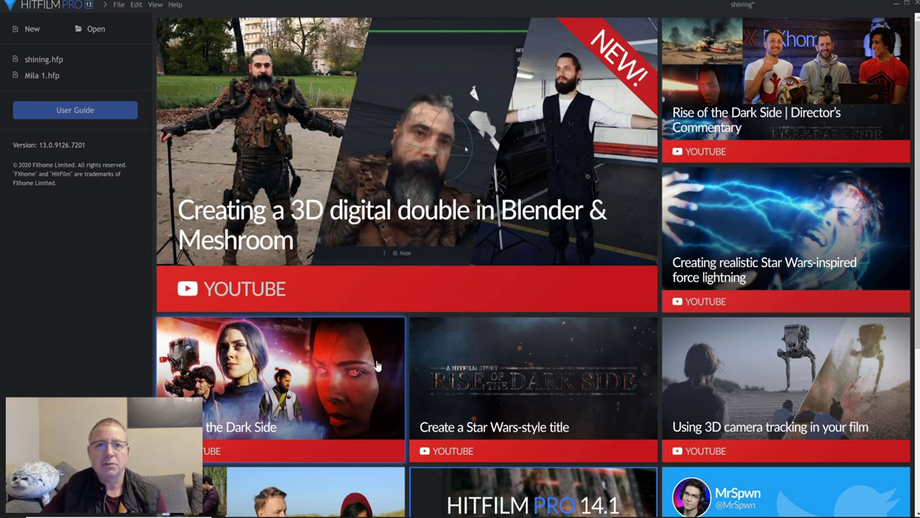
# Create a new project without saving the current one, setting the audio sample rate to 44100 Hz.
pyautogui.click(33, 31)
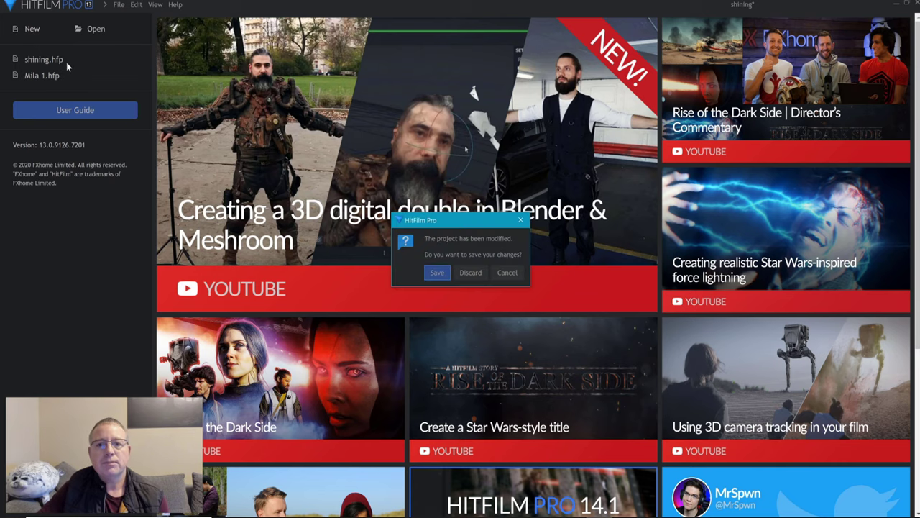
pyautogui.click(471, 272)
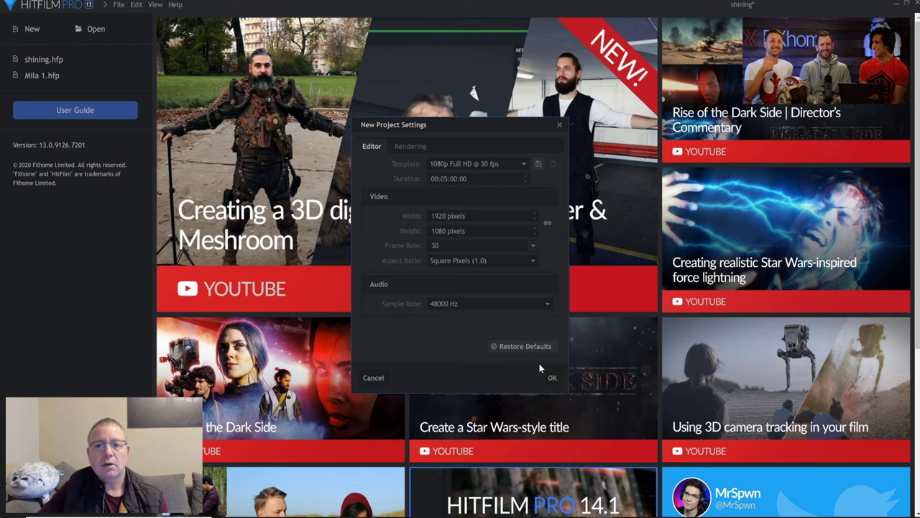
pyautogui.click(504, 302)
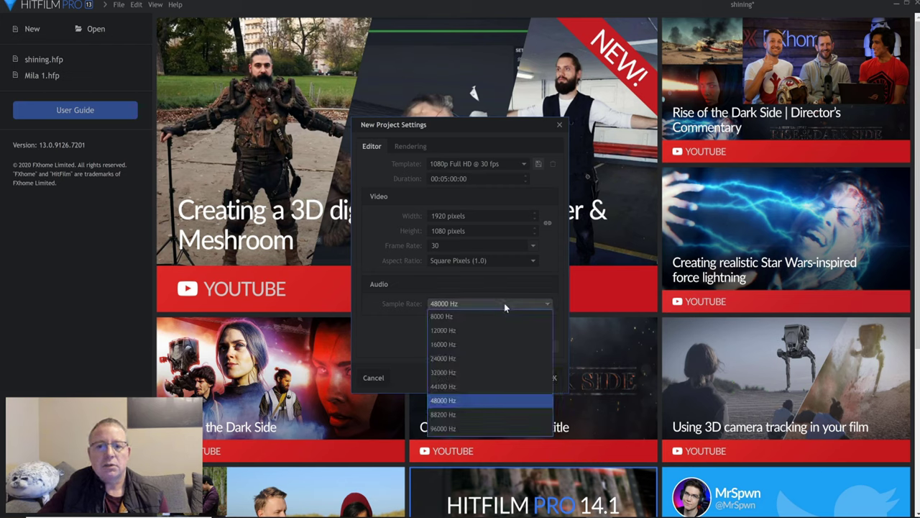
pyautogui.click(458, 389)
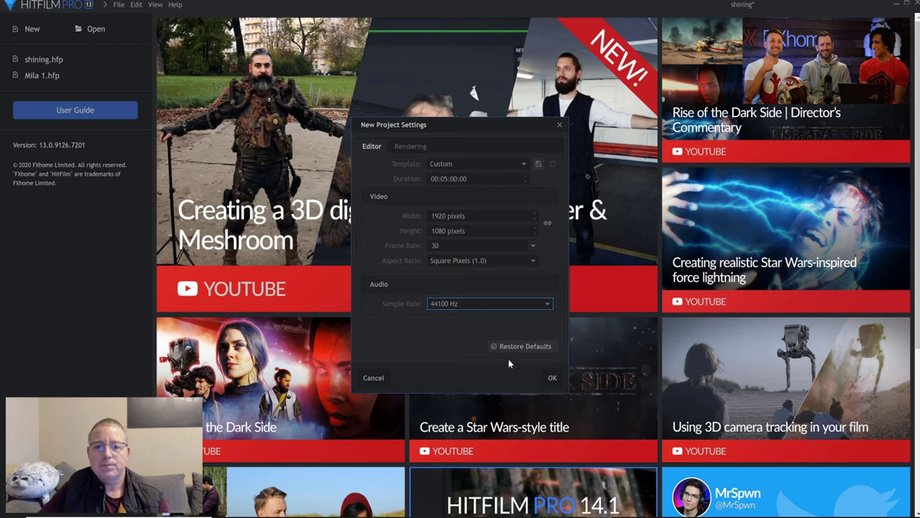
pyautogui.click(551, 378)
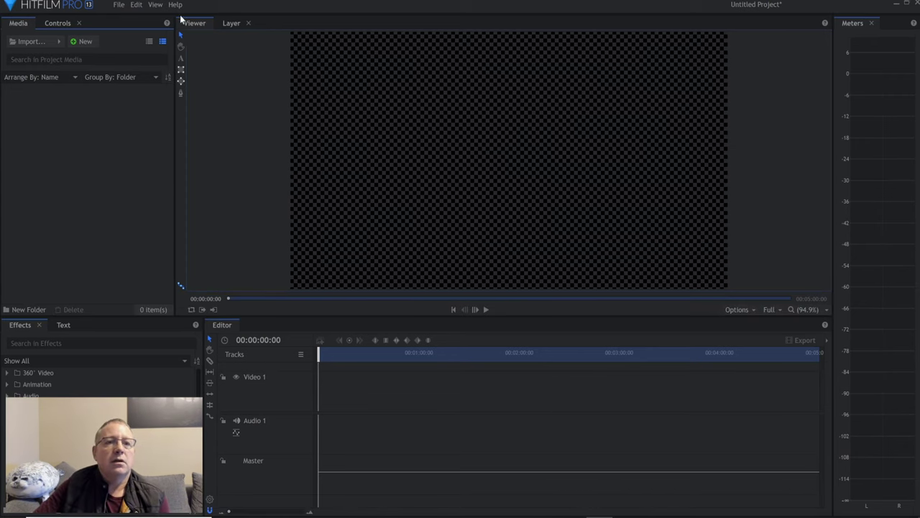
# Reset the workspace and arrange the Media, Viewer and Trimmer panels side by side in that order along the upper row.
pyautogui.click(158, 6)
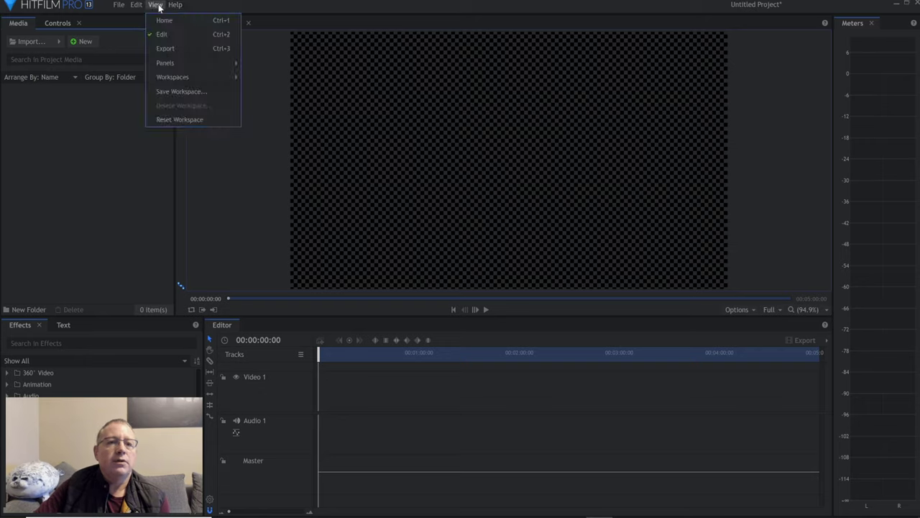
pyautogui.click(169, 120)
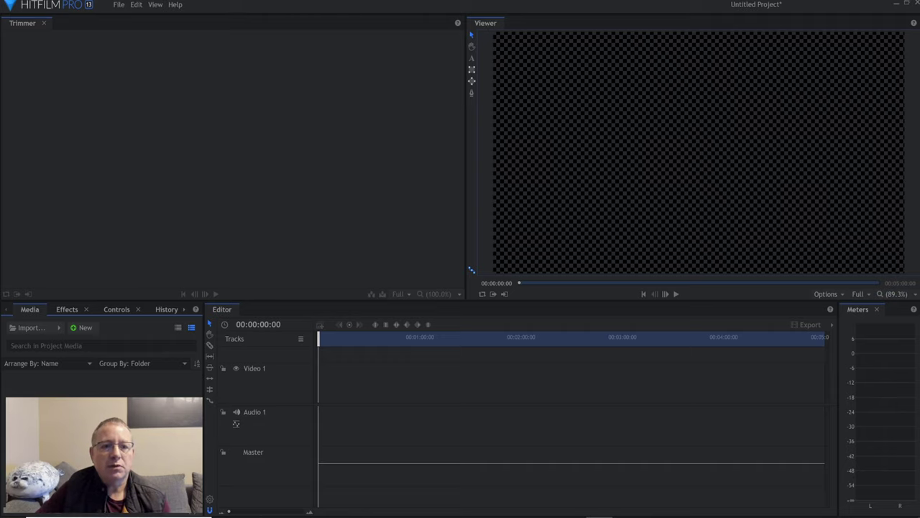
pyautogui.moveTo(489, 23); pyautogui.dragTo(208, 169)
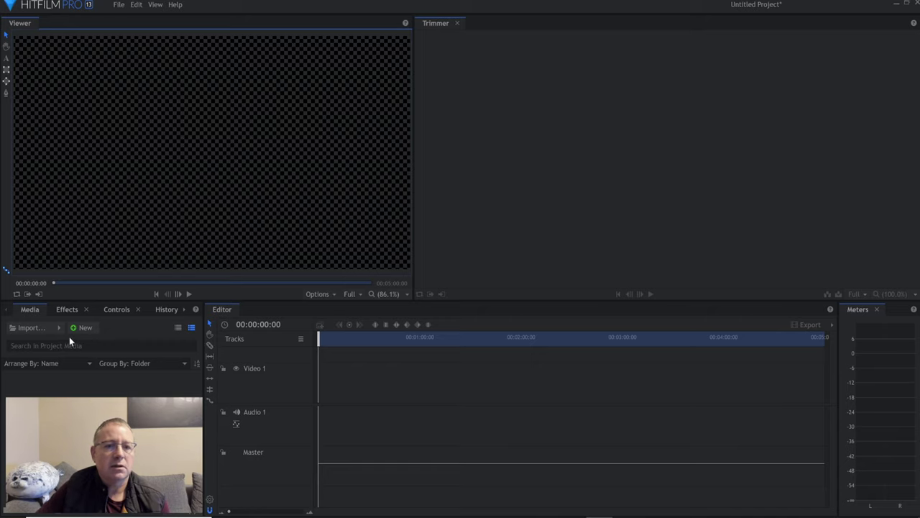
pyautogui.moveTo(34, 309); pyautogui.dragTo(187, 165)
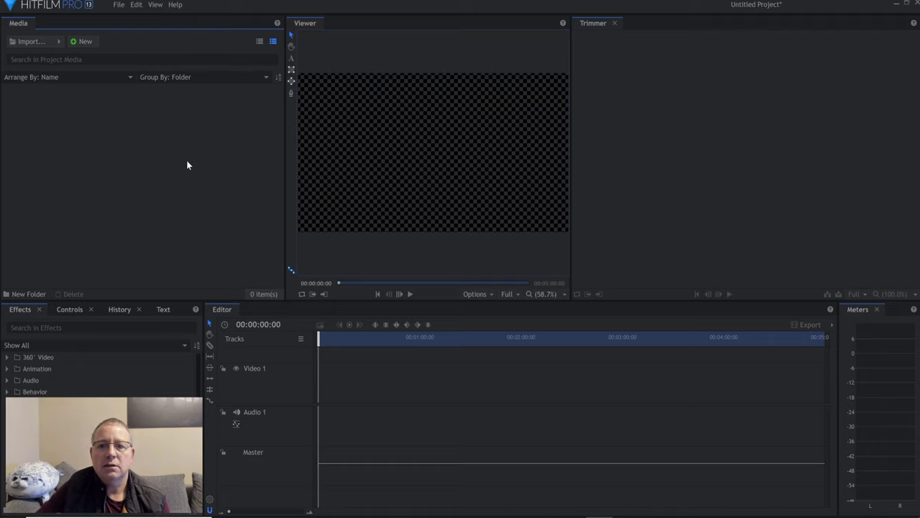
# Try docking the Meters panel above, below and beside the Trimmer, and make the Editor taller and the Effects panel wider.
pyautogui.moveTo(854, 312); pyautogui.dragTo(750, 143)
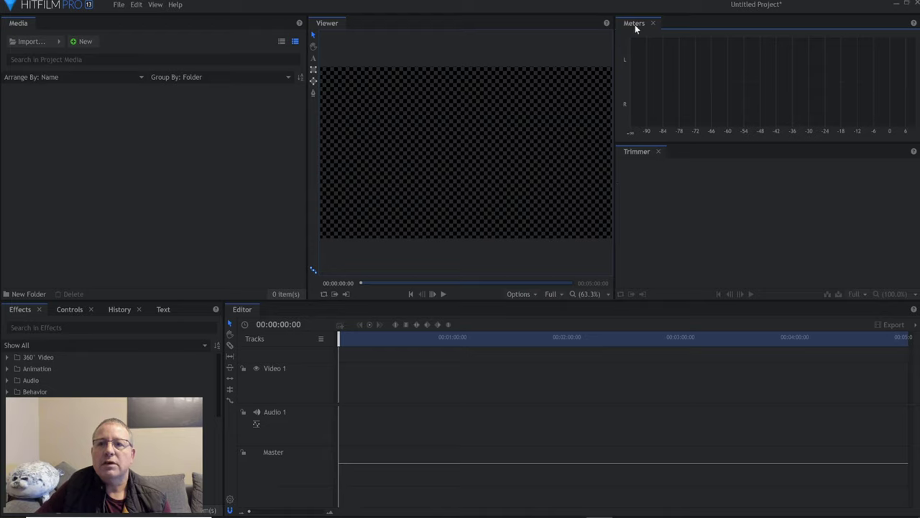
pyautogui.moveTo(634, 24); pyautogui.dragTo(767, 257)
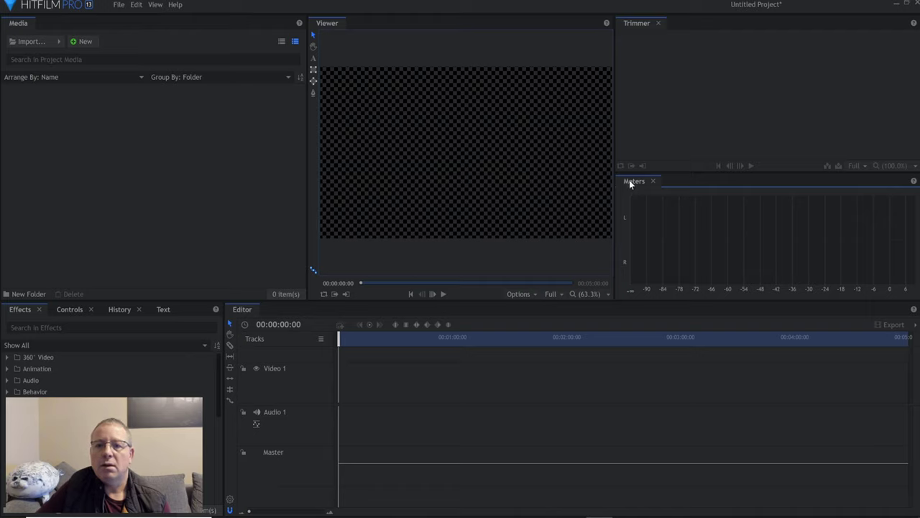
pyautogui.moveTo(630, 181); pyautogui.dragTo(799, 98)
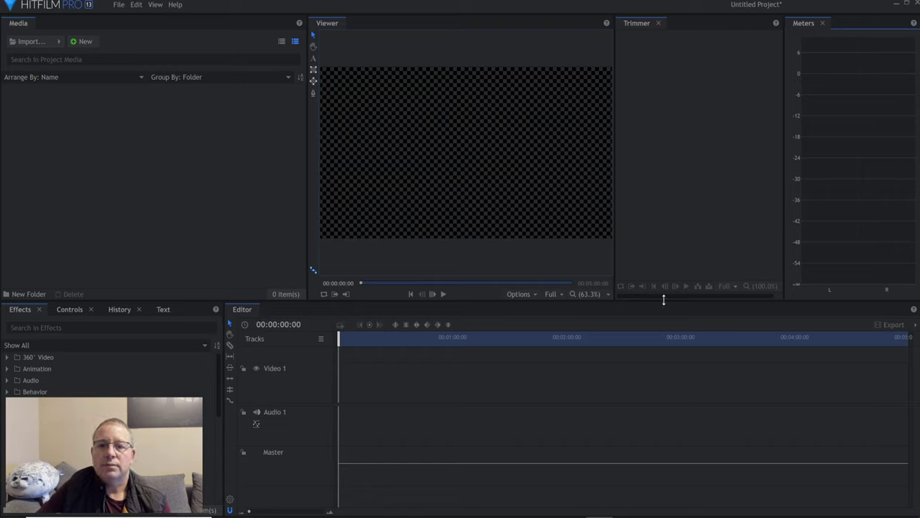
pyautogui.moveTo(848, 299)
pyautogui.mouseDown()
pyautogui.moveTo(846, 370)
pyautogui.moveTo(853, 286)
pyautogui.mouseUp()
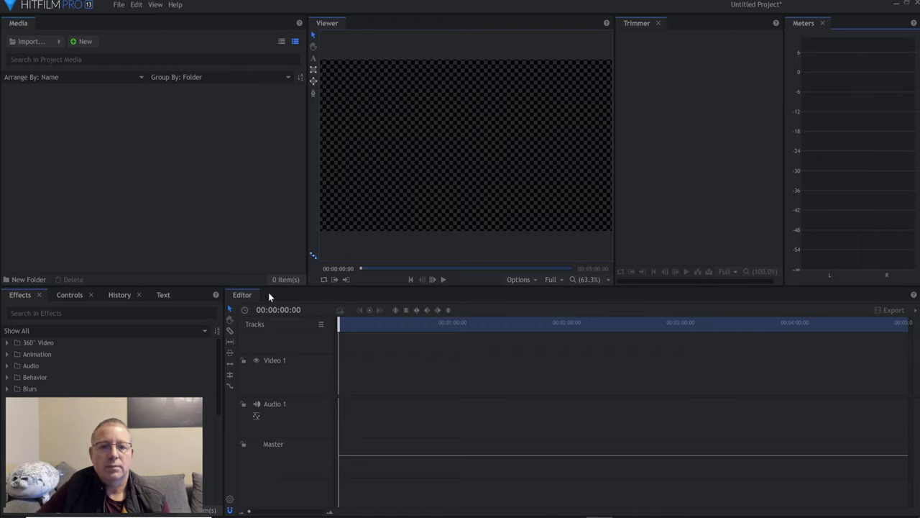
pyautogui.moveTo(248, 294); pyautogui.dragTo(428, 305)
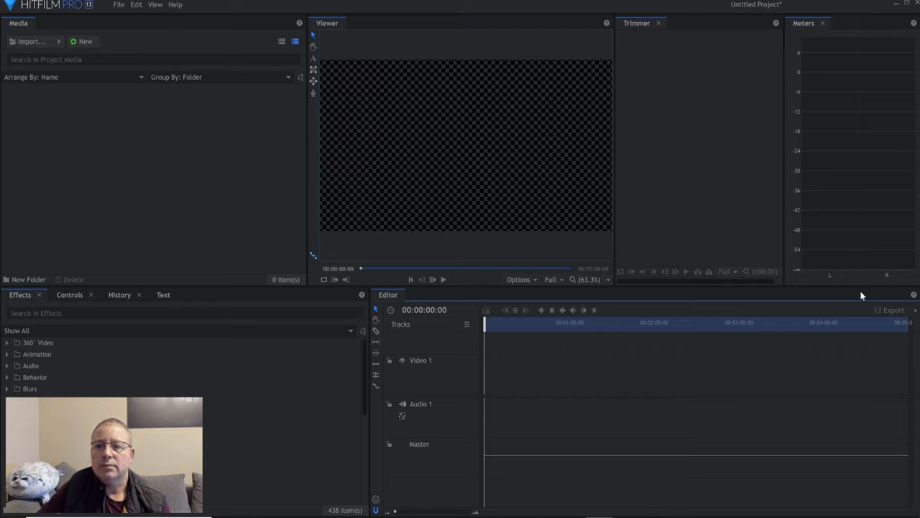
# Dock the Meters beside the Editor as a narrow column and resize the panels to enlarge the Editor and Viewer.
pyautogui.moveTo(851, 287); pyautogui.dragTo(870, 234)
pyautogui.moveTo(803, 25); pyautogui.dragTo(684, 383)
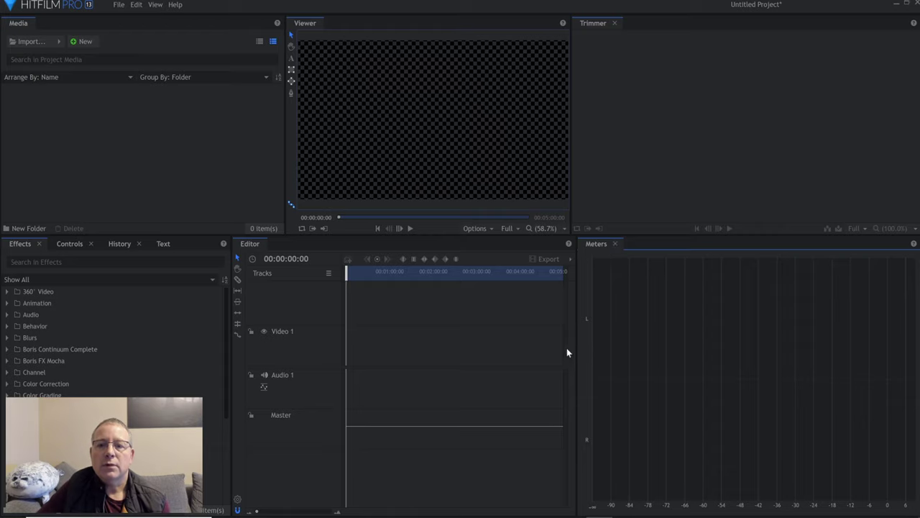
pyautogui.moveTo(575, 353); pyautogui.dragTo(835, 362)
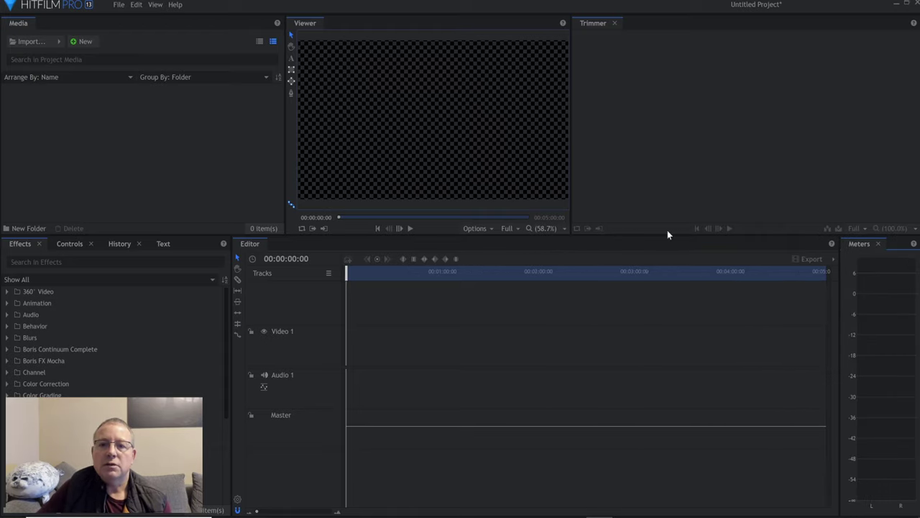
pyautogui.moveTo(571, 136); pyautogui.dragTo(662, 146)
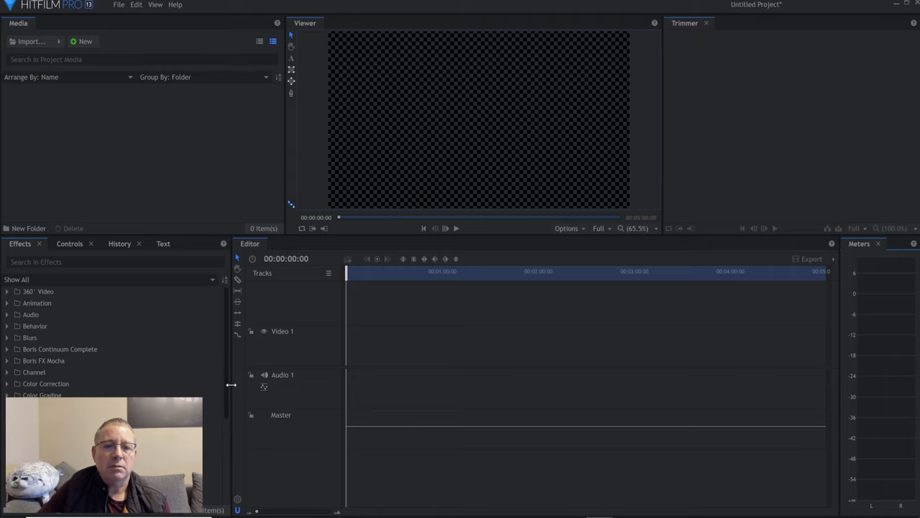
pyautogui.moveTo(230, 384); pyautogui.dragTo(180, 385)
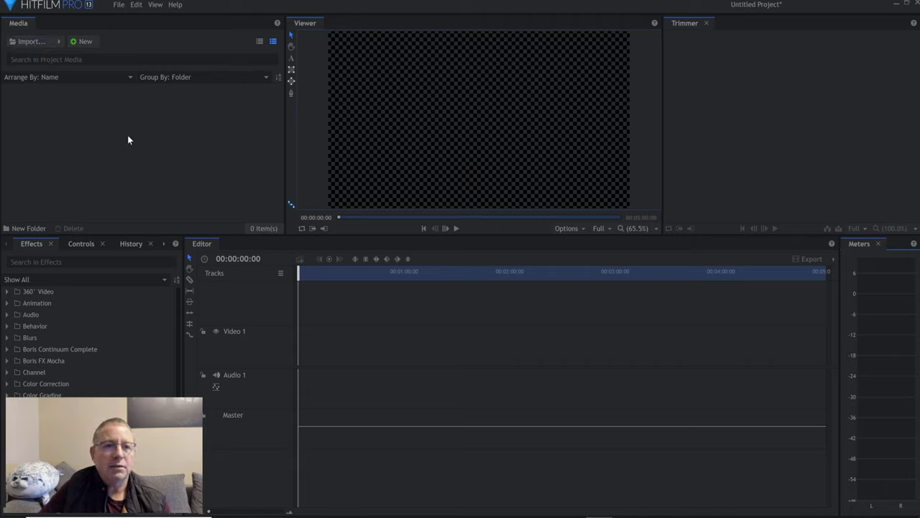
# Import all the audio, video and image files from the Shining folder into the project media.
pyautogui.click(29, 42)
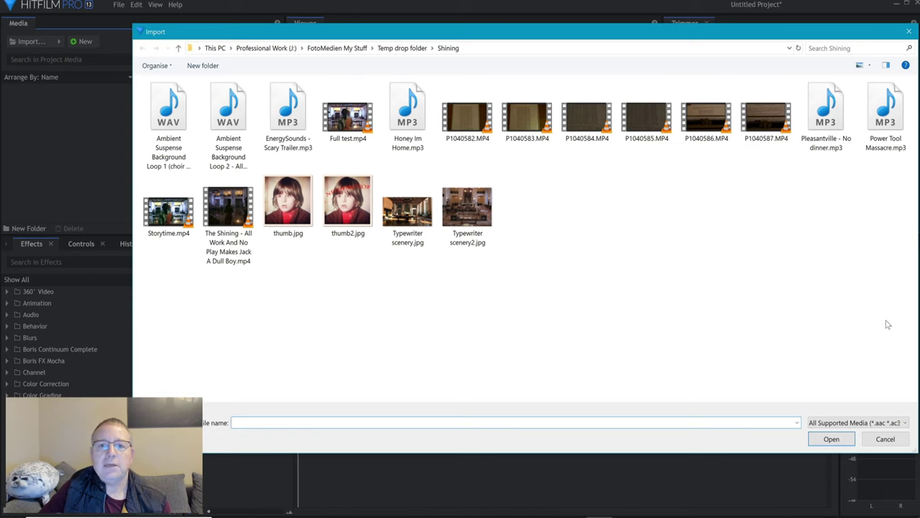
pyautogui.moveTo(886, 320); pyautogui.dragTo(165, 108)
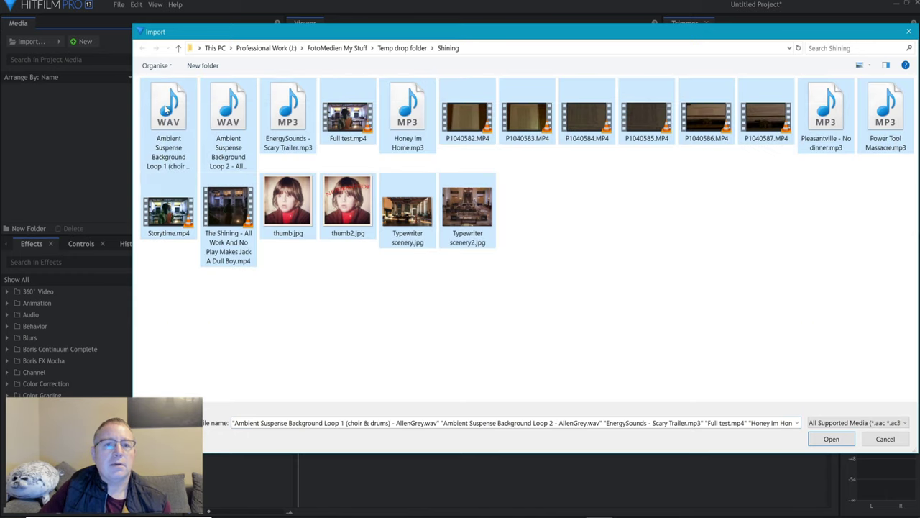
pyautogui.keyDown('ctrl'); pyautogui.click(170, 228); pyautogui.keyUp('ctrl')
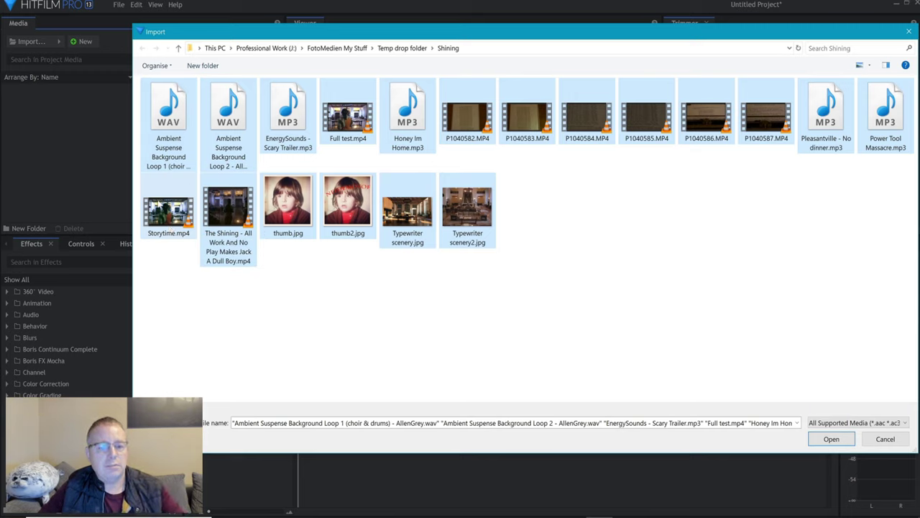
pyautogui.keyDown('ctrl'); pyautogui.click(169, 216); pyautogui.keyUp('ctrl')
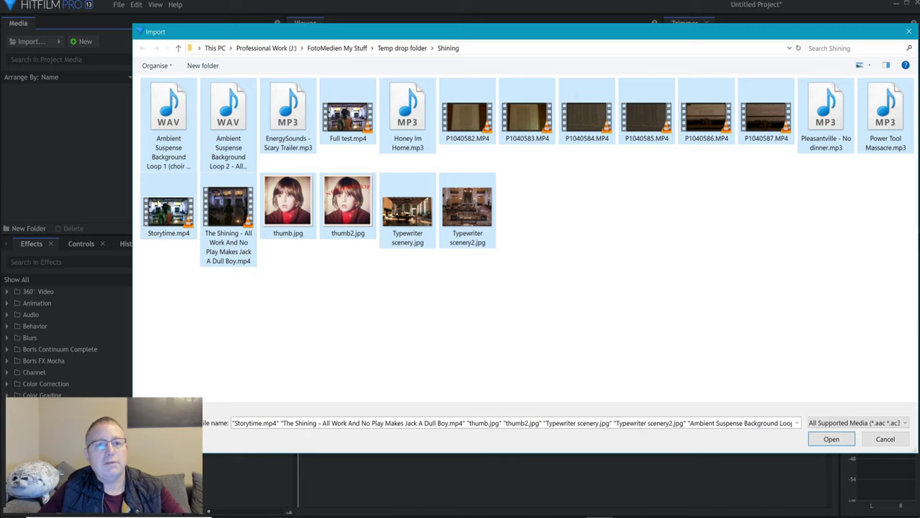
pyautogui.click(851, 437)
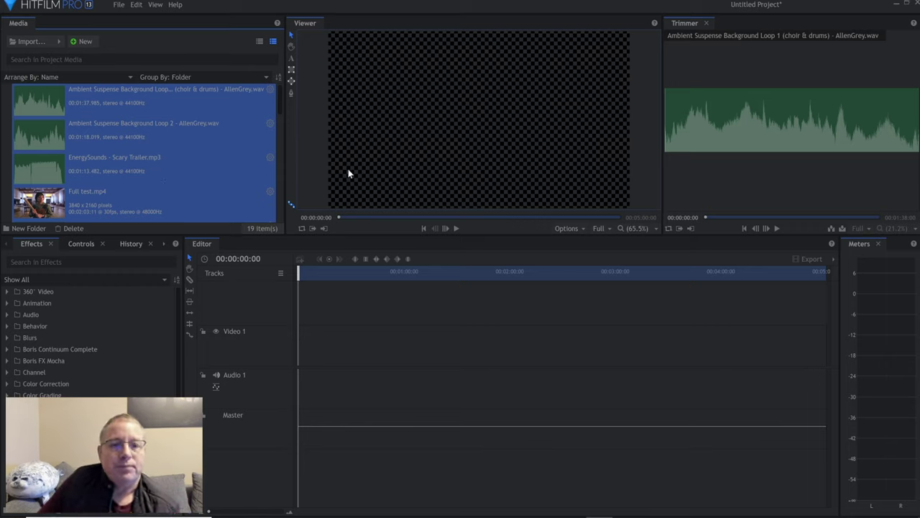
pyautogui.click(480, 248)
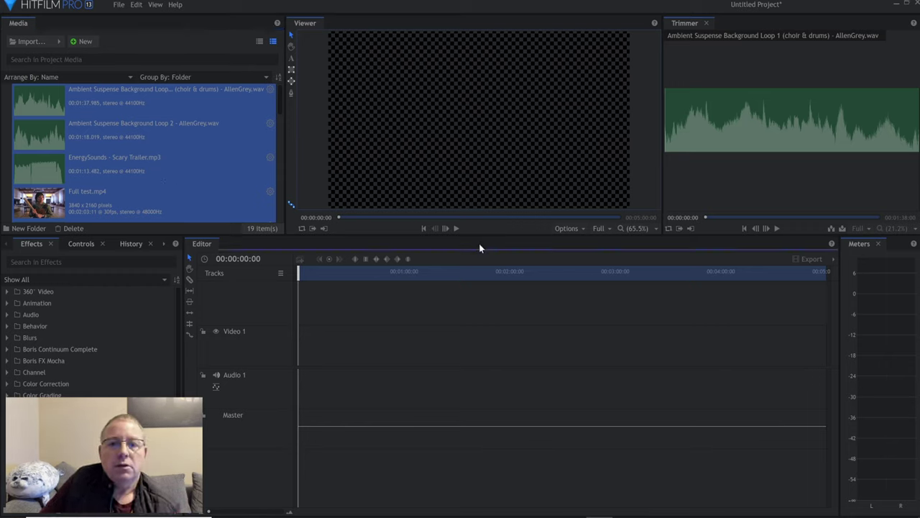
# Look through the imported media and load "The Shining - All Work And No Play Makes Jack A Dull Boy.mp4" into the Trimmer.
pyautogui.scroll(-10, 161, 168)
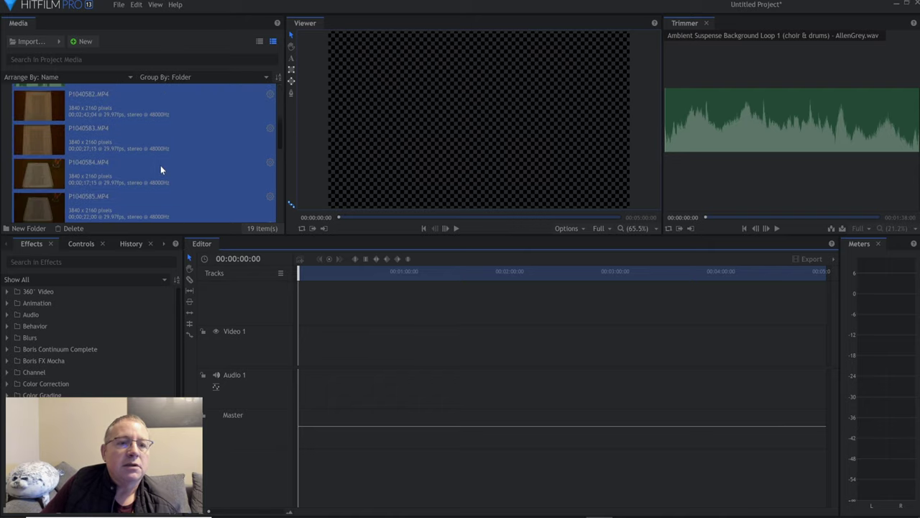
pyautogui.scroll(-1, 161, 170)
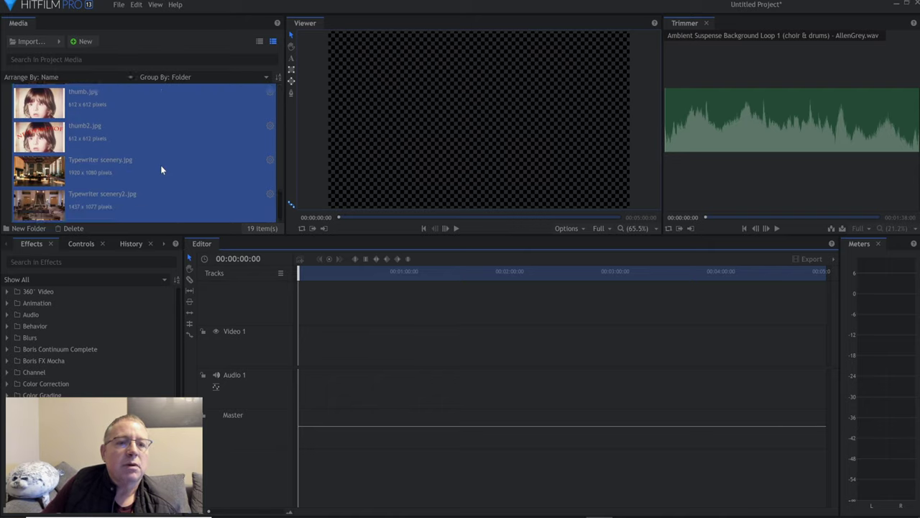
pyautogui.scroll(10, 152, 178)
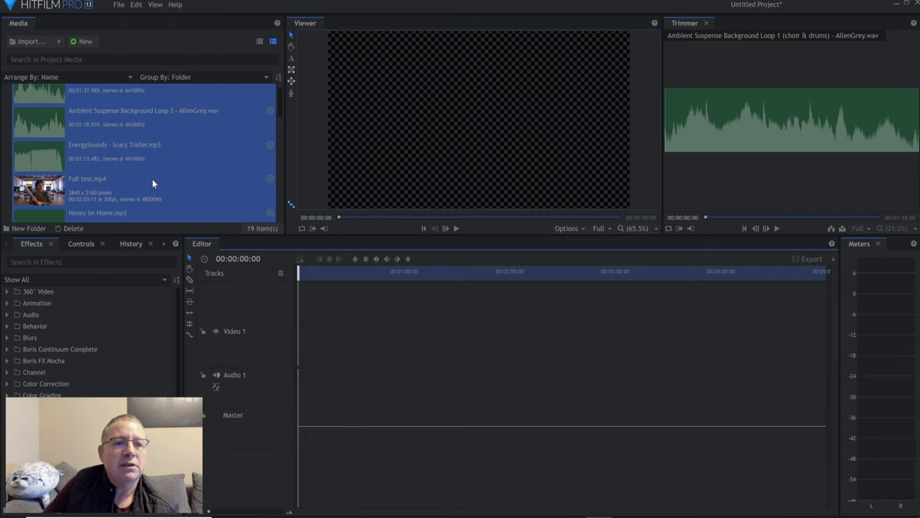
pyautogui.scroll(-10, 151, 187)
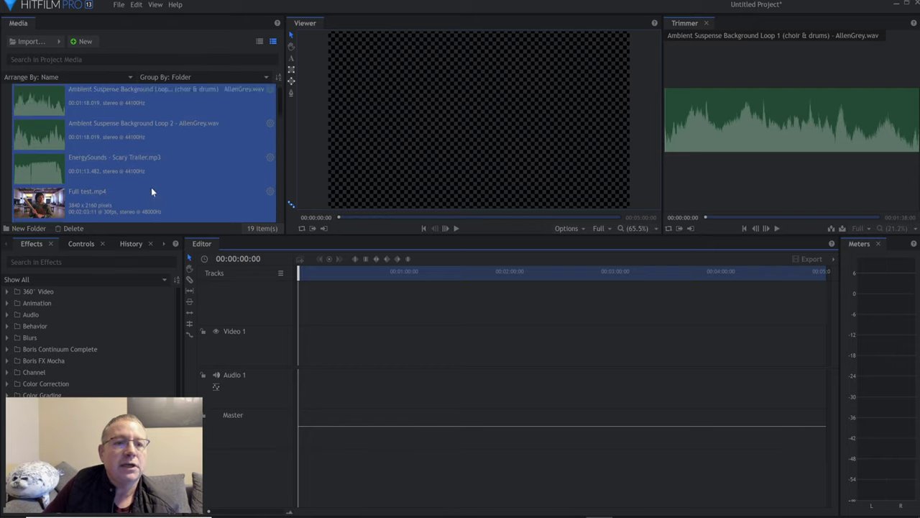
pyautogui.scroll(3, 151, 190)
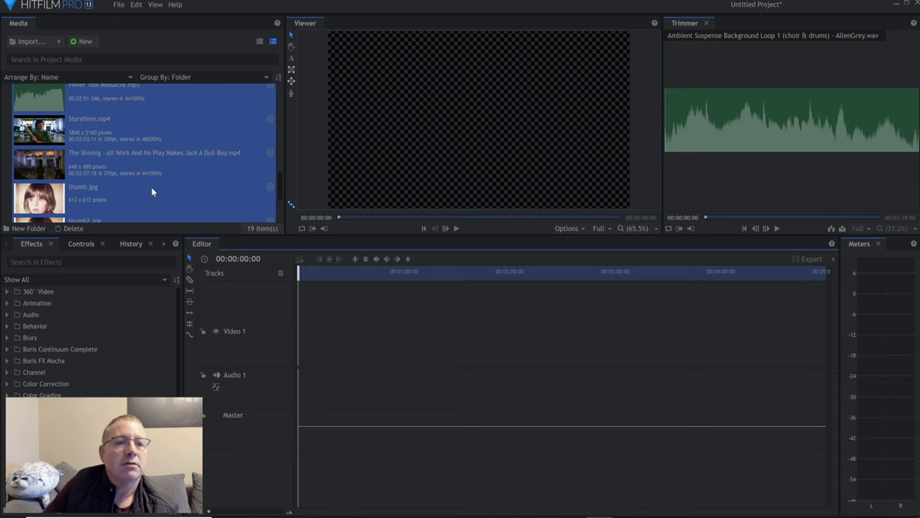
pyautogui.click(100, 172)
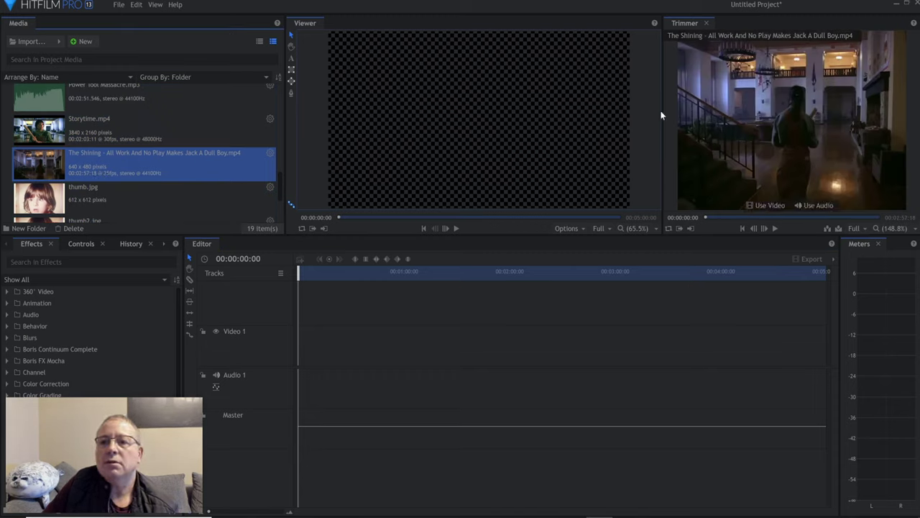
# Enlarge the Trimmer by narrowing the Viewer and lowering the boundary above the Editor.
pyautogui.moveTo(746, 105)
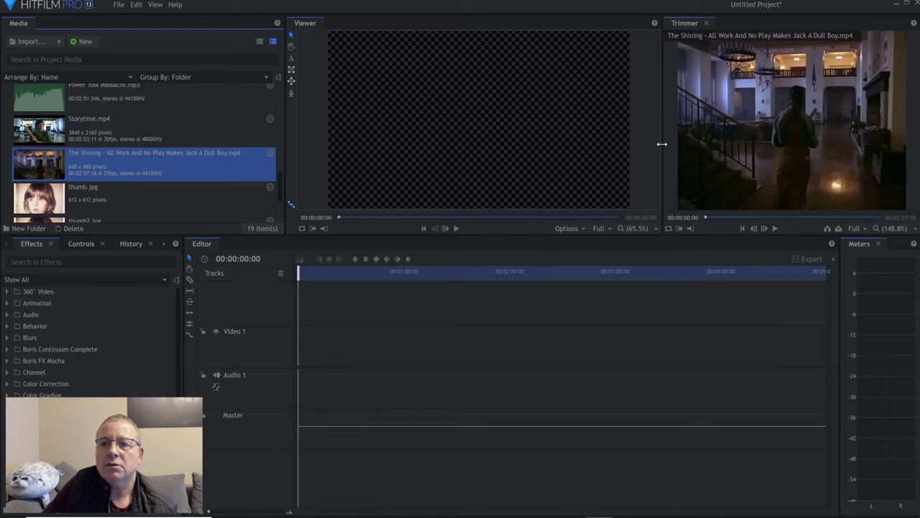
pyautogui.moveTo(661, 144); pyautogui.dragTo(366, 144)
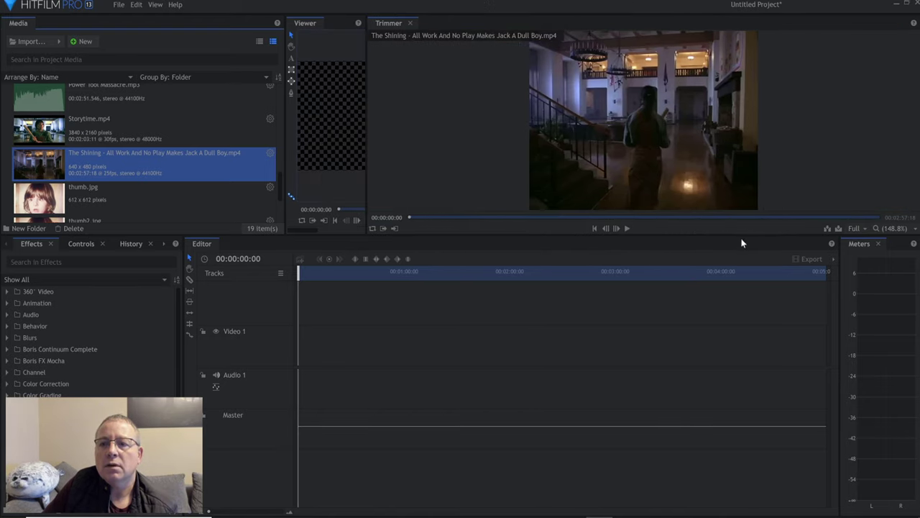
pyautogui.moveTo(742, 235); pyautogui.dragTo(733, 415)
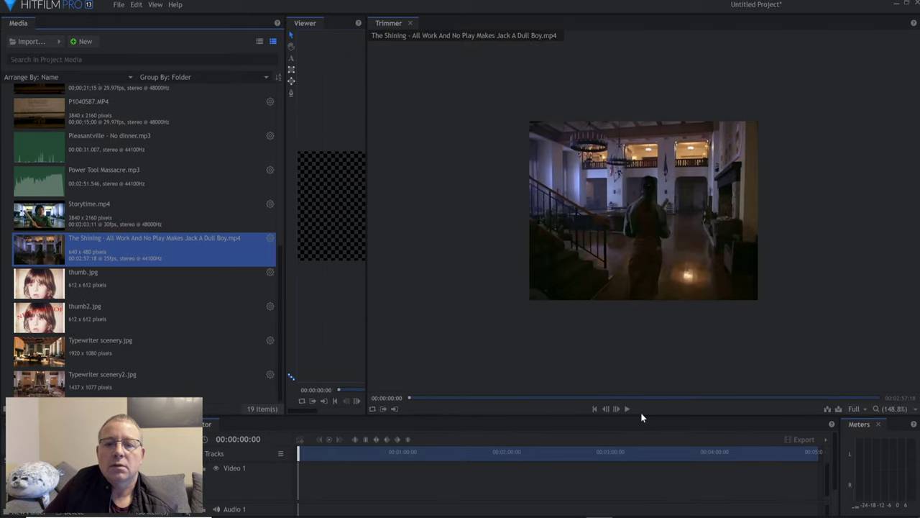
# Raise the system volume to 34 and play the Shining clip in the Trimmer.
pyautogui.press('XF86AudioRaiseVolume')
pyautogui.press('XF86AudioRaiseVolume')
pyautogui.press('XF86AudioRaiseVolume')
pyautogui.press('XF86AudioRaiseVolume')
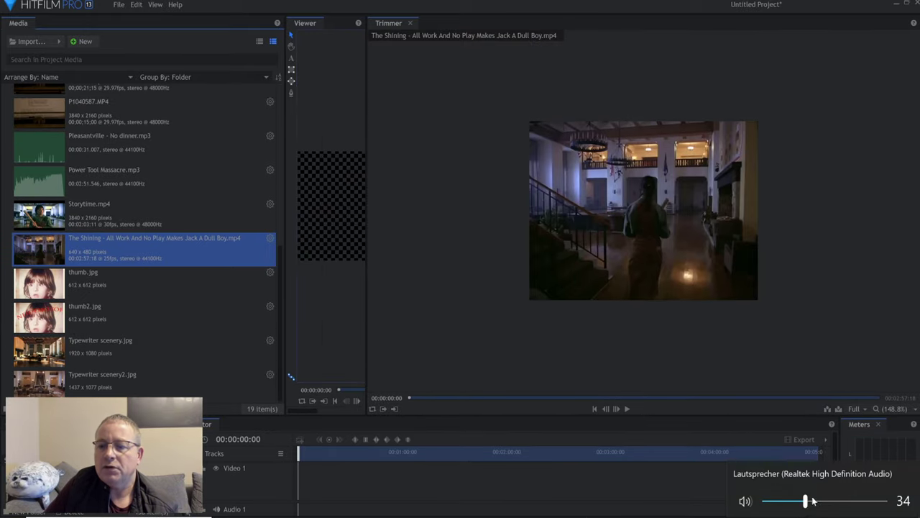
pyautogui.click(627, 409)
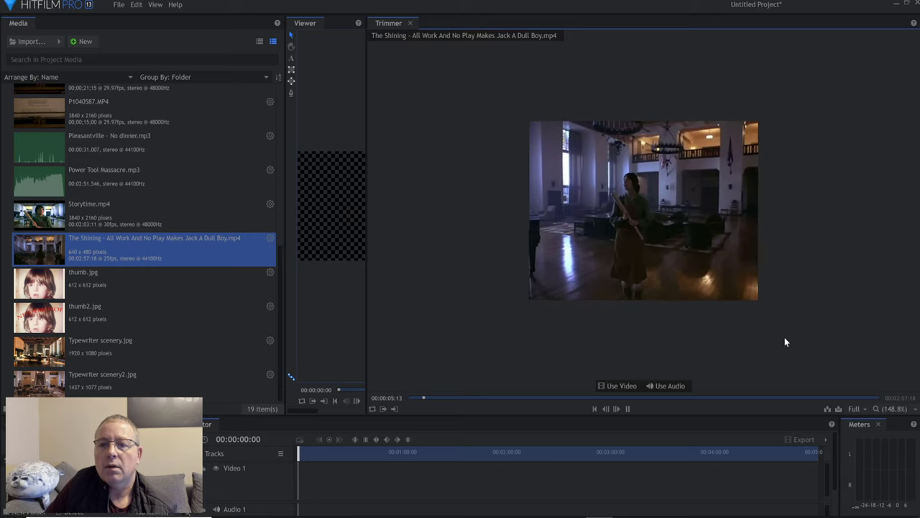
# Review the Shining clip in the Trimmer, sampling and playing its opening, typewriter and manuscript page sections.
pyautogui.click(449, 398)
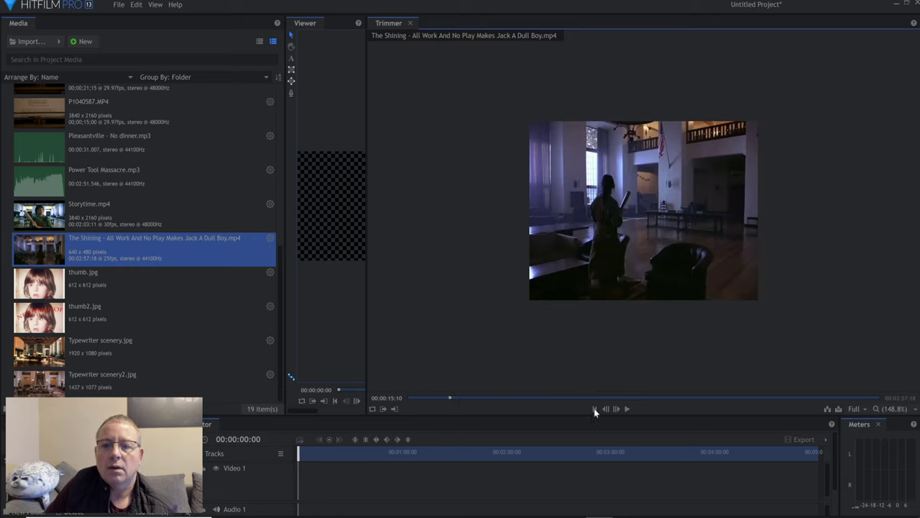
pyautogui.moveTo(672, 370)
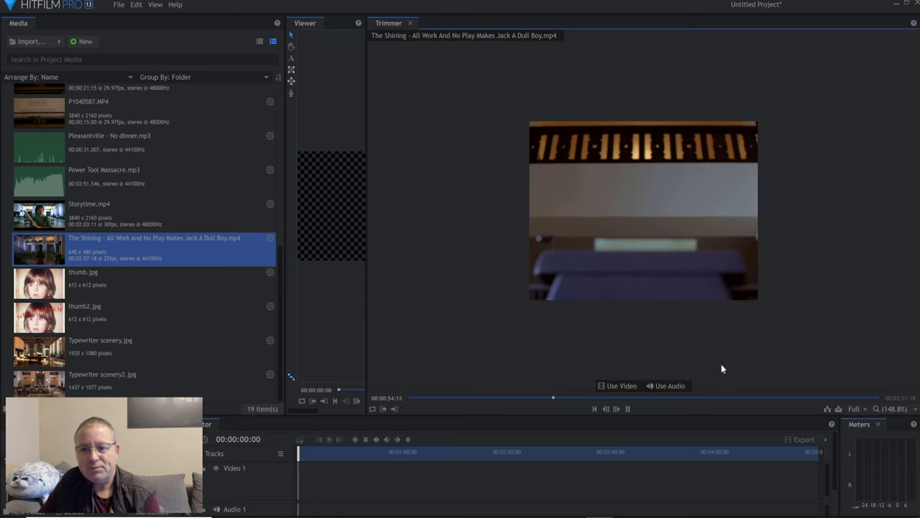
pyautogui.moveTo(554, 397); pyautogui.dragTo(714, 397)
pyautogui.moveTo(674, 283)
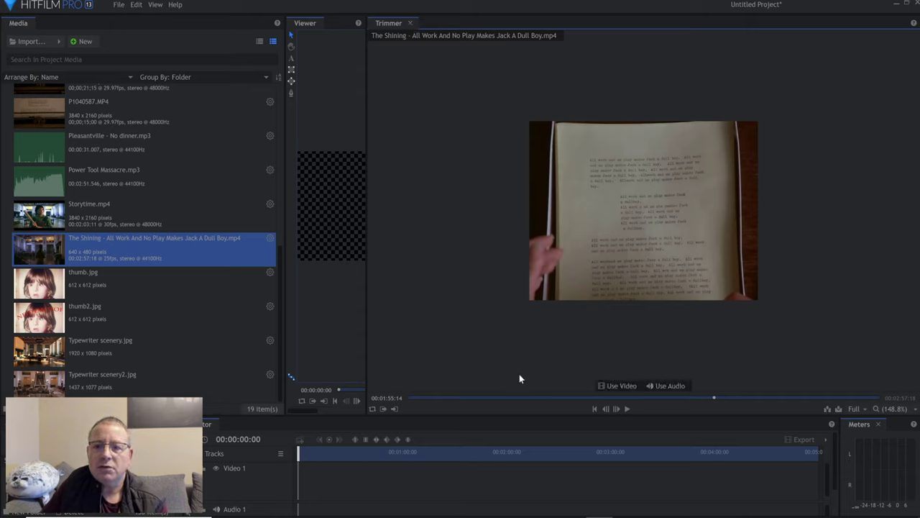
pyautogui.click(462, 398)
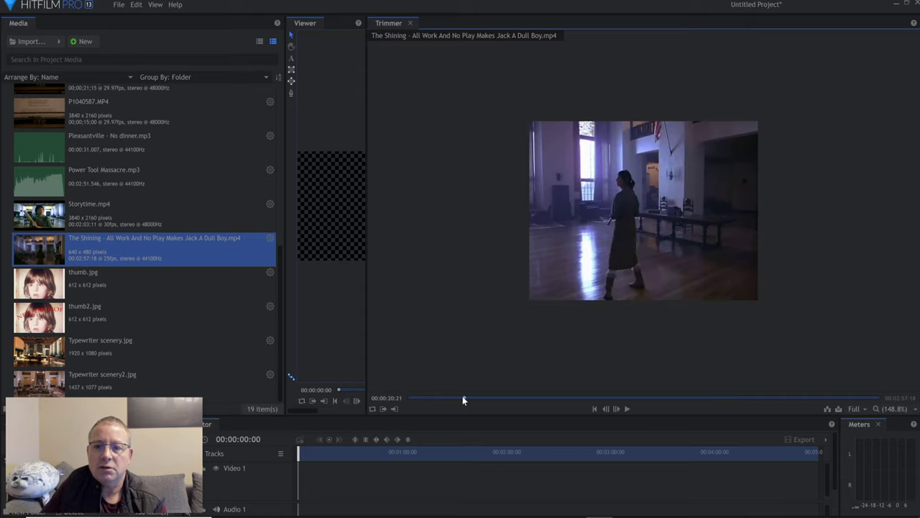
pyautogui.moveTo(463, 397); pyautogui.dragTo(440, 400)
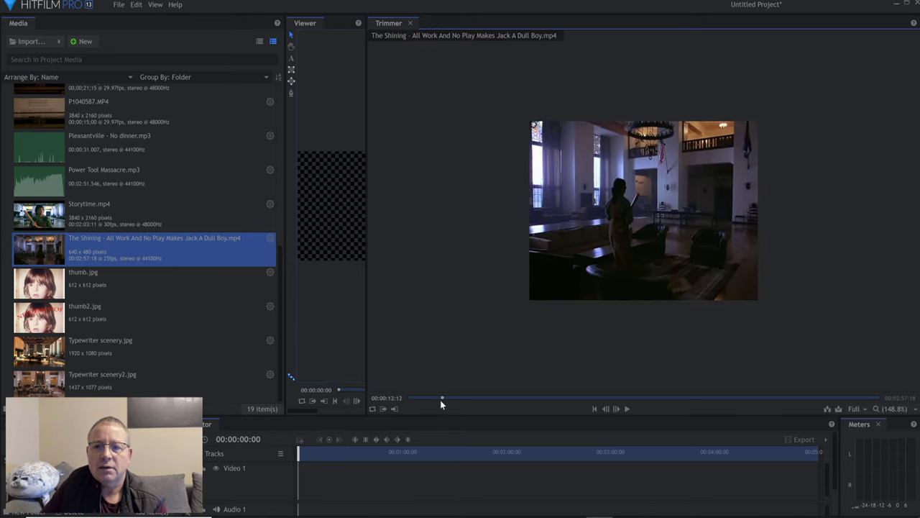
pyautogui.click(628, 409)
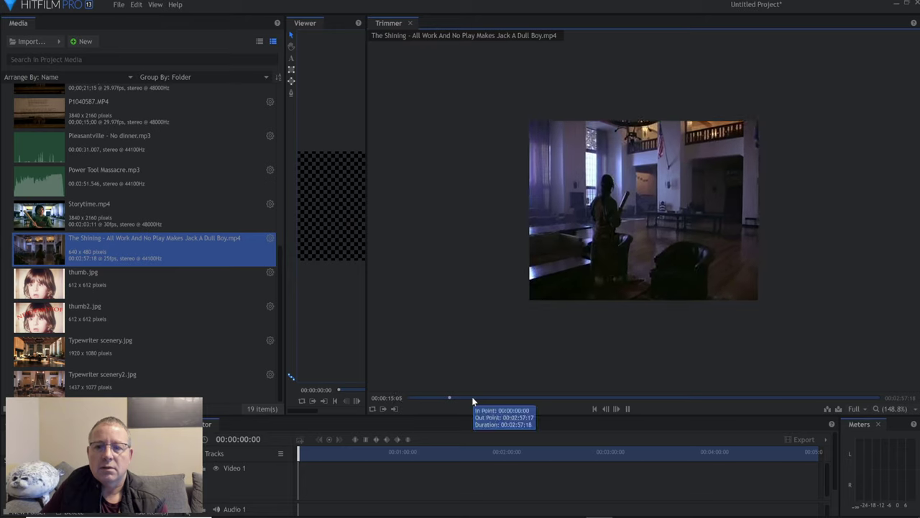
# Set the Trimmer clip's In point at 00:00:43:16 and its Out point at 00:02:46:16.
pyautogui.moveTo(472, 397); pyautogui.dragTo(522, 396)
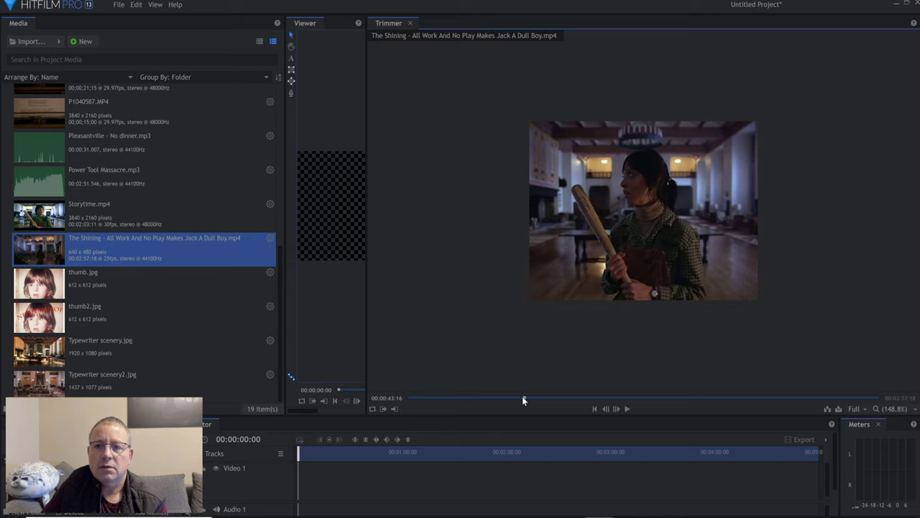
pyautogui.click(385, 411)
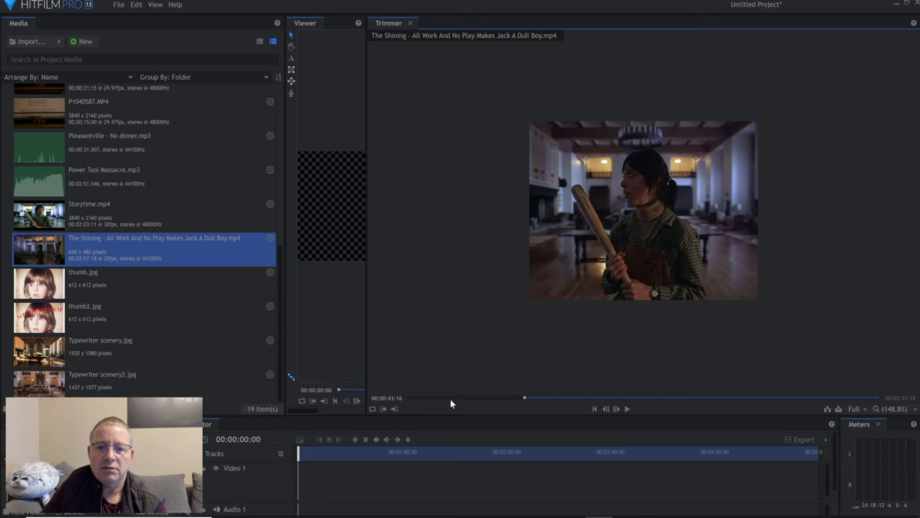
pyautogui.moveTo(471, 399)
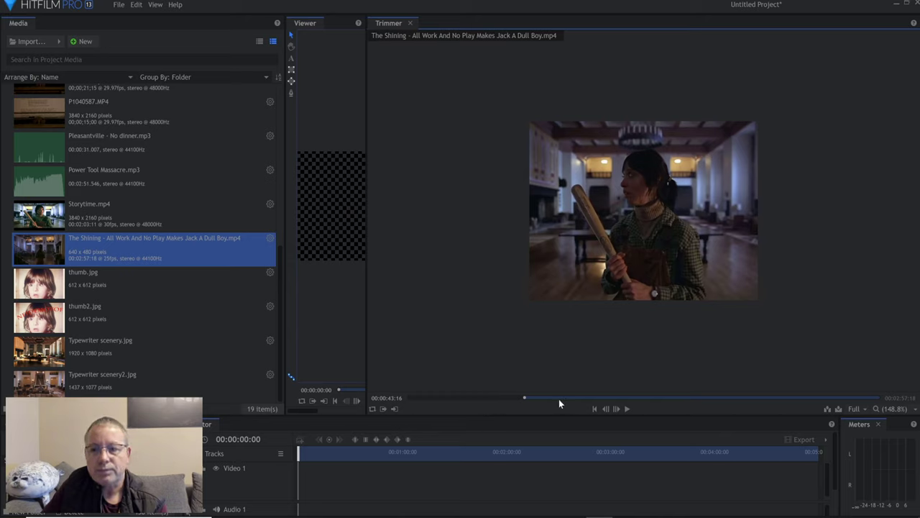
pyautogui.moveTo(527, 397); pyautogui.dragTo(849, 405)
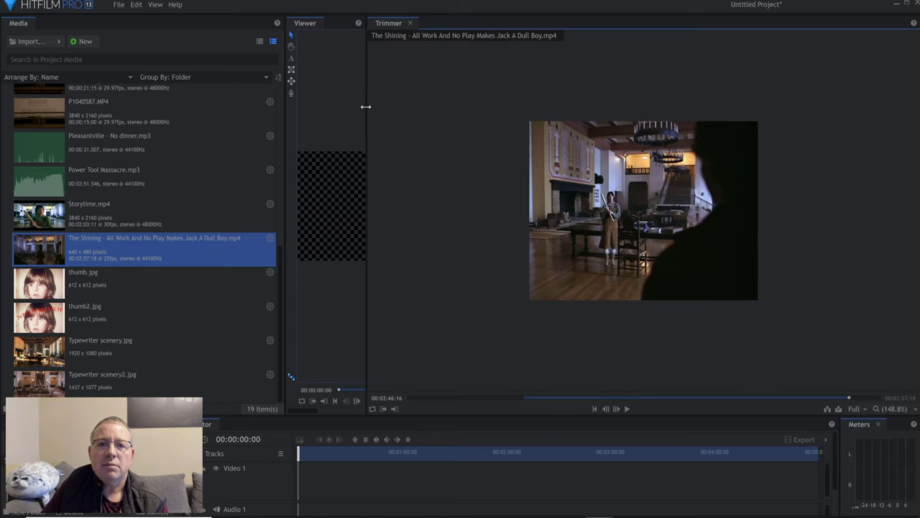
# Widen the Viewer and place the trimmed Shining clip at the start of Video 1, keeping the existing sequence settings.
pyautogui.moveTo(366, 107); pyautogui.dragTo(550, 108)
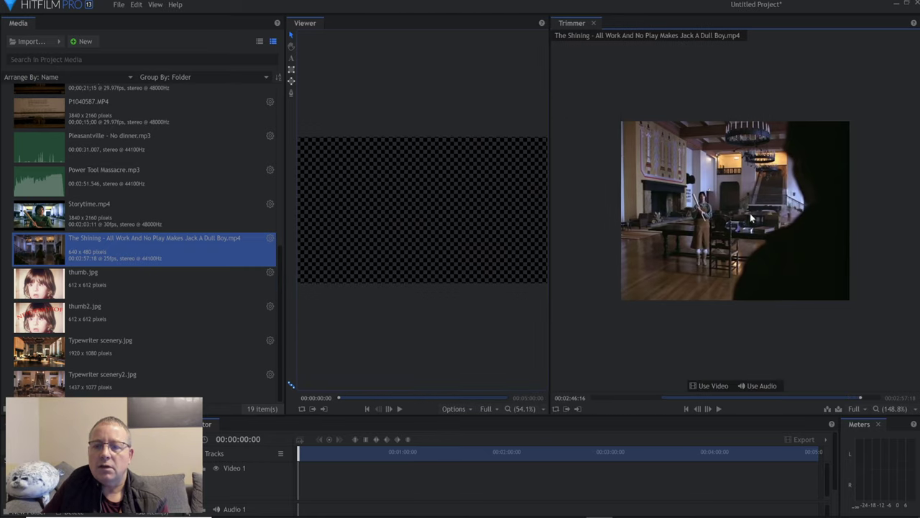
pyautogui.moveTo(751, 217); pyautogui.dragTo(299, 489)
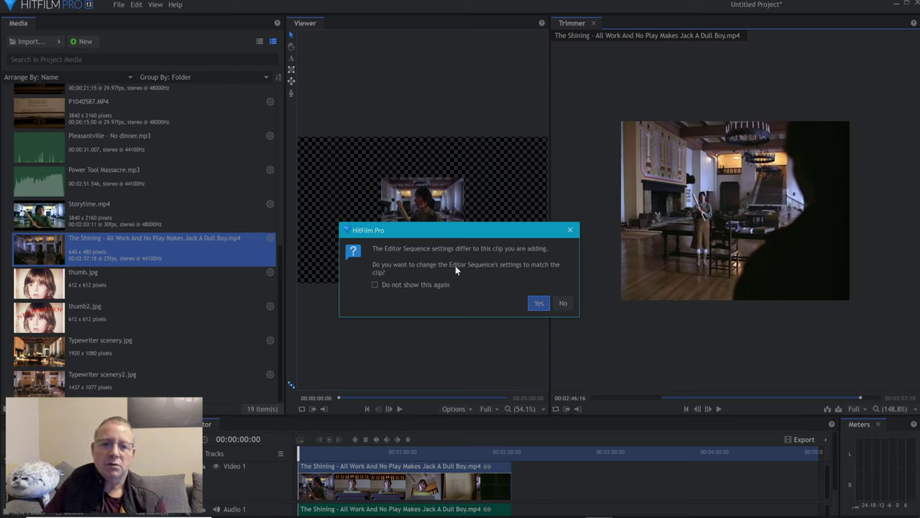
pyautogui.click(570, 305)
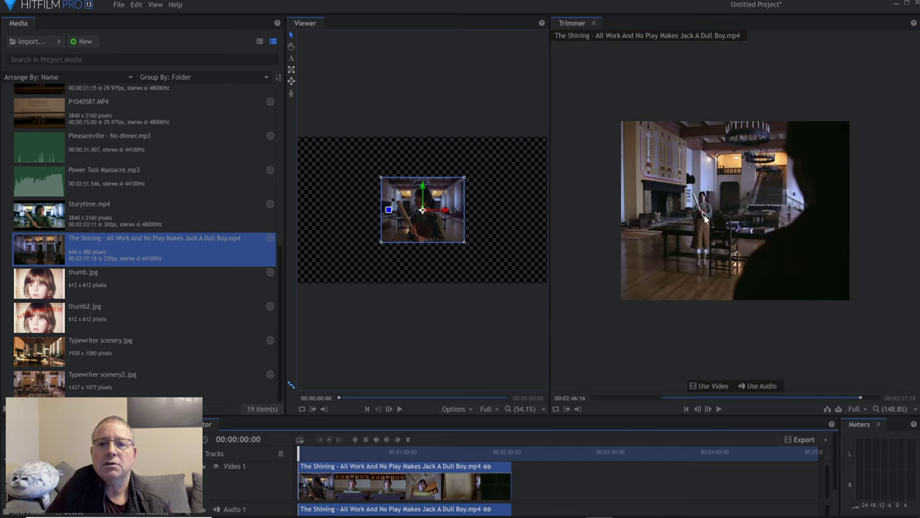
# Close the Trimmer and resize the layout to give the Viewer more width and the Editor more height.
pyautogui.click(594, 23)
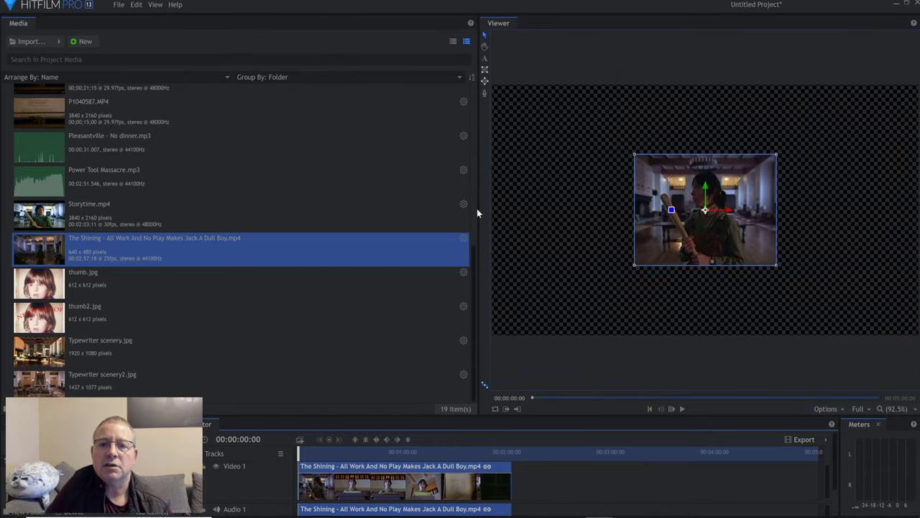
pyautogui.moveTo(477, 206); pyautogui.dragTo(294, 205)
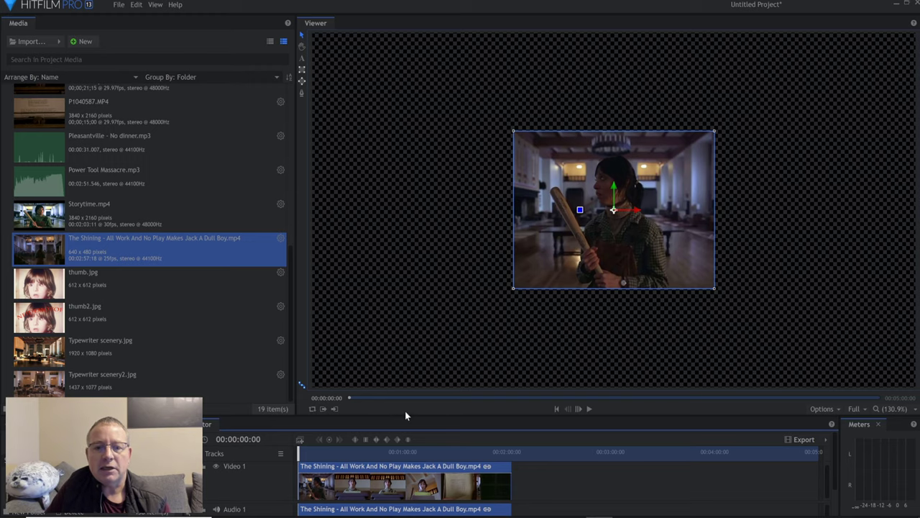
pyautogui.moveTo(404, 418); pyautogui.dragTo(417, 306)
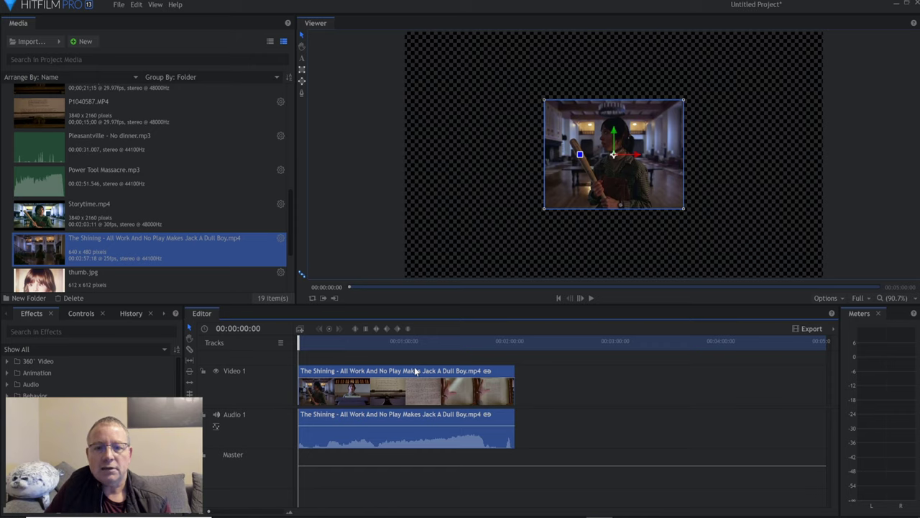
# Transform the Shining clip on Video 1 with Fit To Frame.
pyautogui.rightClick(414, 372)
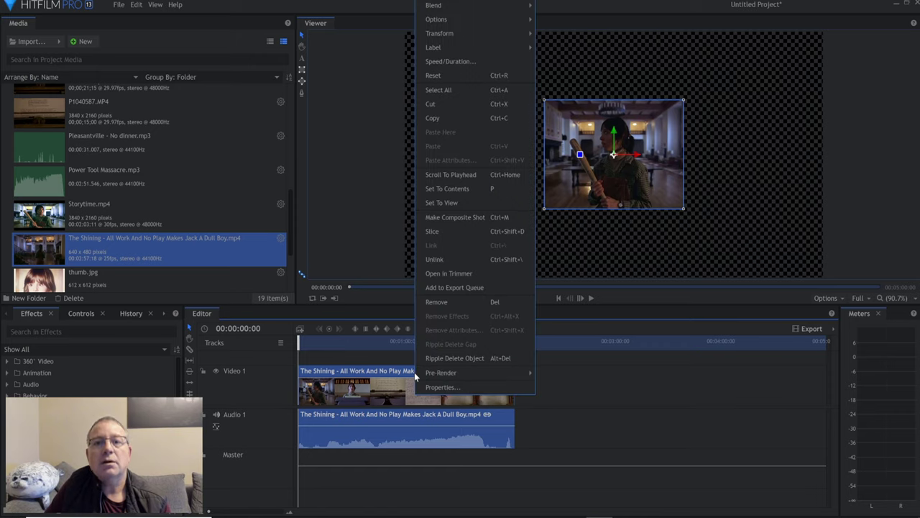
pyautogui.moveTo(463, 33)
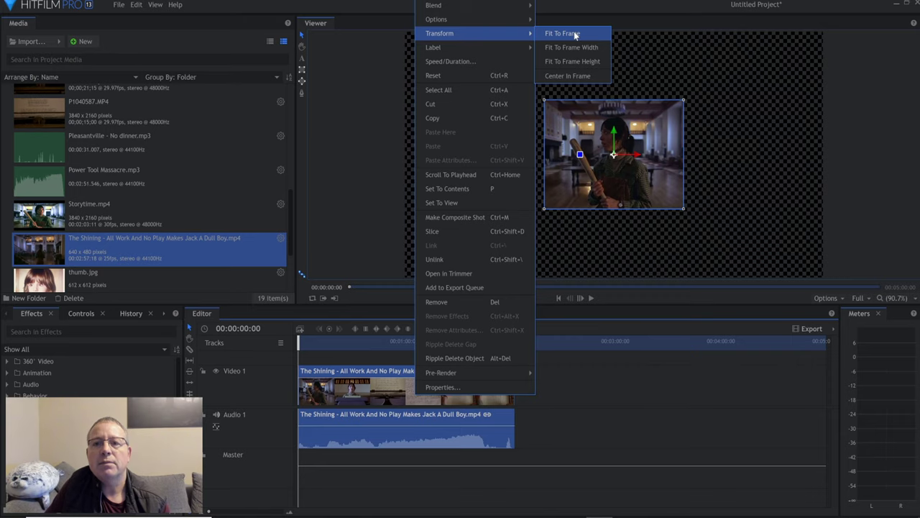
pyautogui.click(575, 33)
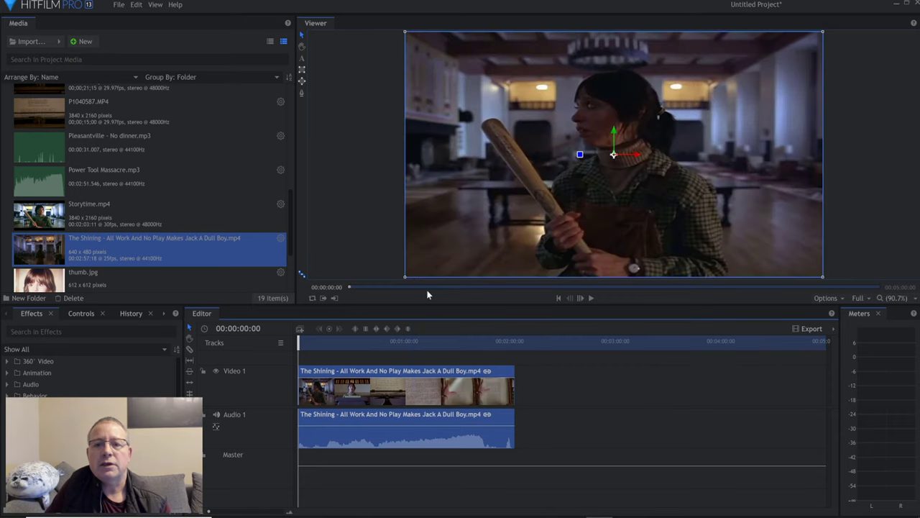
pyautogui.scroll(-2, 699, 216)
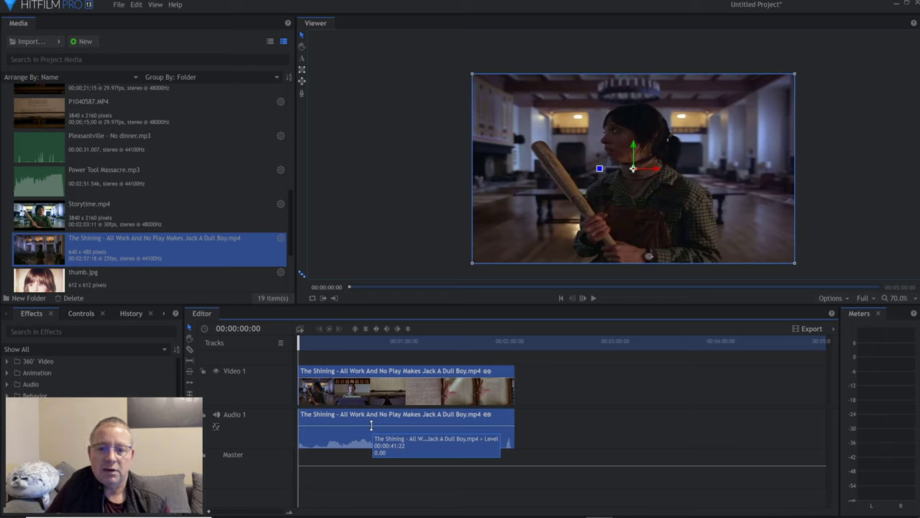
# Lower the audio level of the Shining clip on Audio 1.
pyautogui.moveTo(371, 426)
pyautogui.mouseDown()
pyautogui.moveTo(366, 473)
pyautogui.moveTo(383, 426)
pyautogui.moveTo(385, 433)
pyautogui.mouseUp()
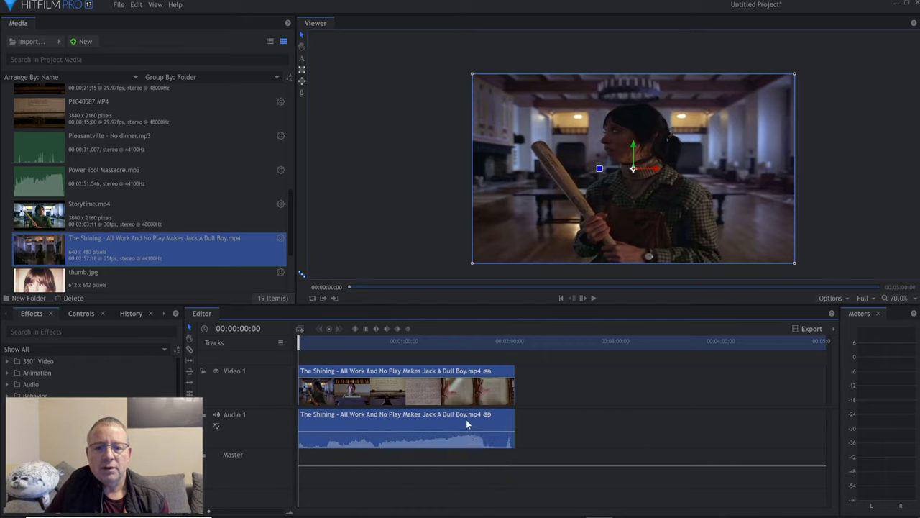
# Unlink the Shining clip's audio from its video and delete the audio from Audio 1.
pyautogui.rightClick(463, 424)
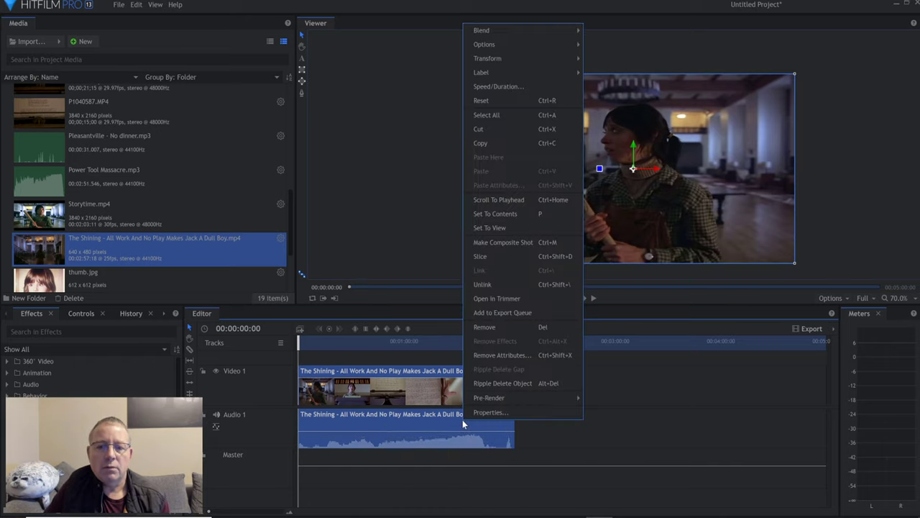
pyautogui.click(487, 284)
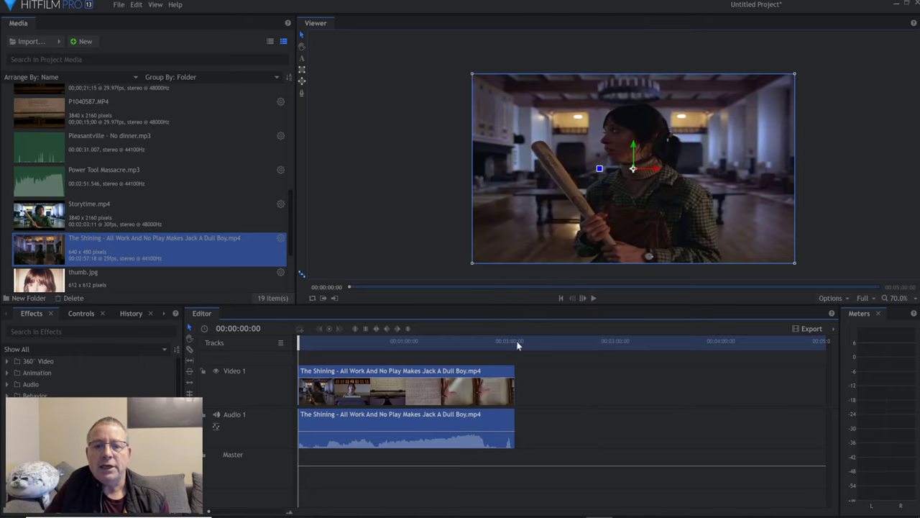
pyautogui.click(582, 429)
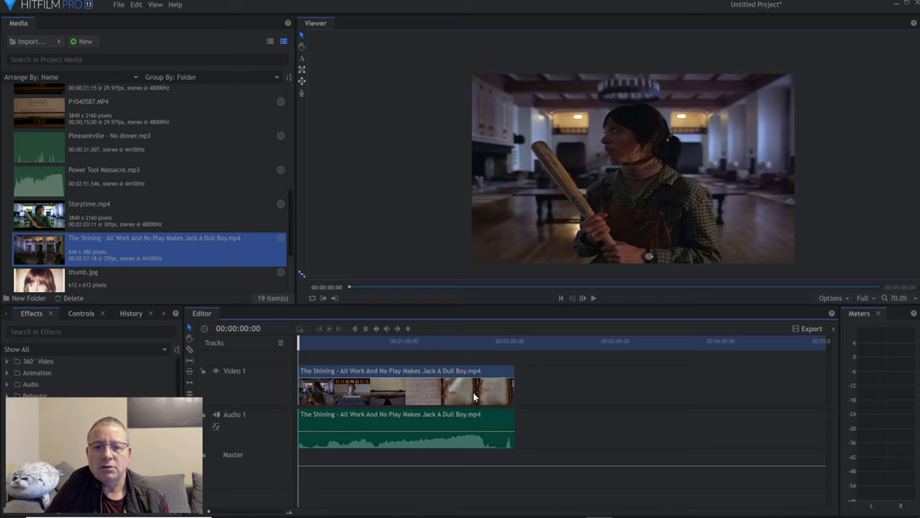
pyautogui.click(463, 419)
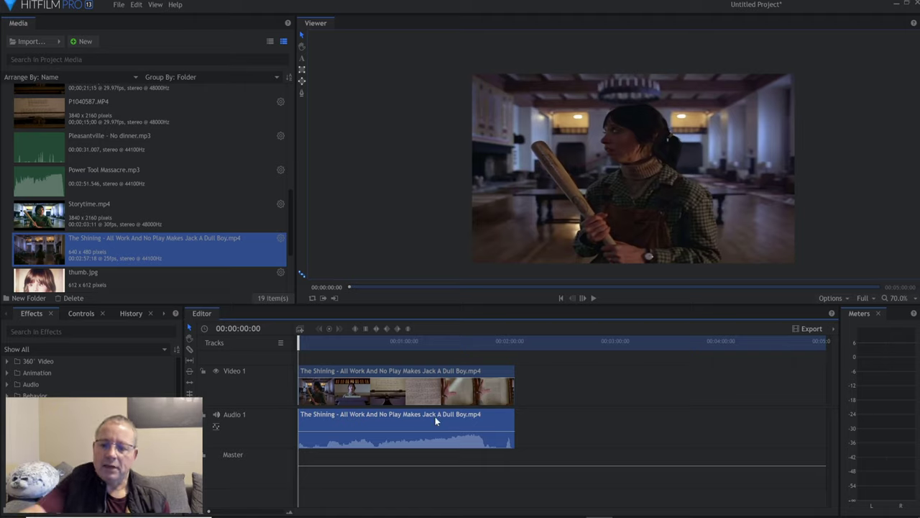
pyautogui.press('Delete')
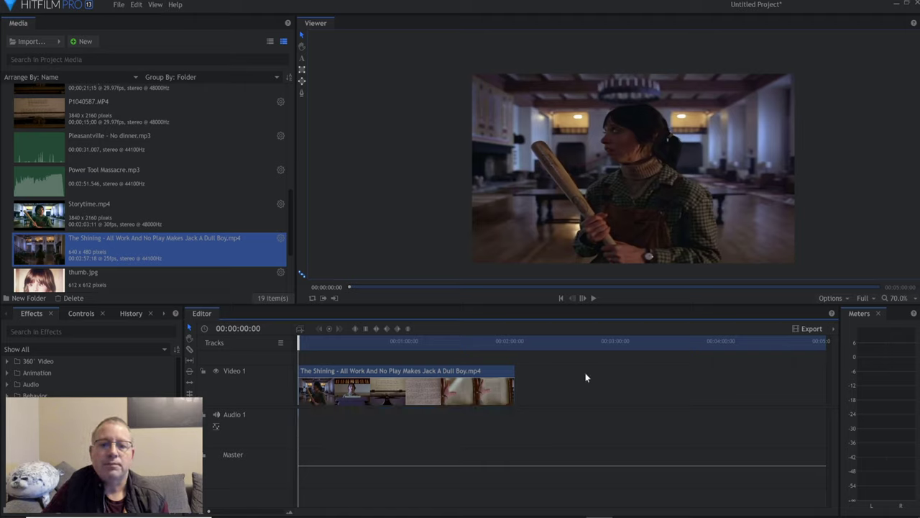
# Scrub the timeline from the start of the Shining clip to 00:00:25:11, near the end of the shot behind the typewriter.
pyautogui.click(302, 347)
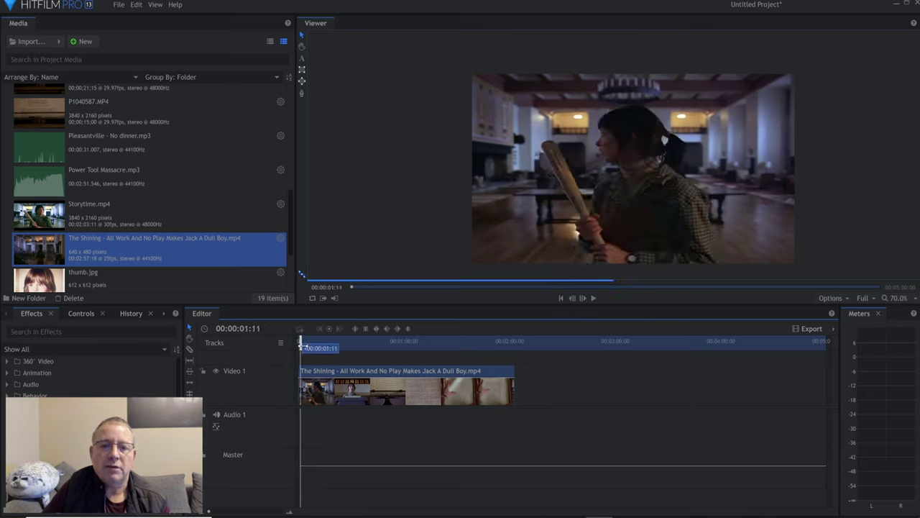
pyautogui.moveTo(302, 346)
pyautogui.mouseDown()
pyautogui.moveTo(417, 346)
pyautogui.moveTo(284, 348)
pyautogui.mouseUp()
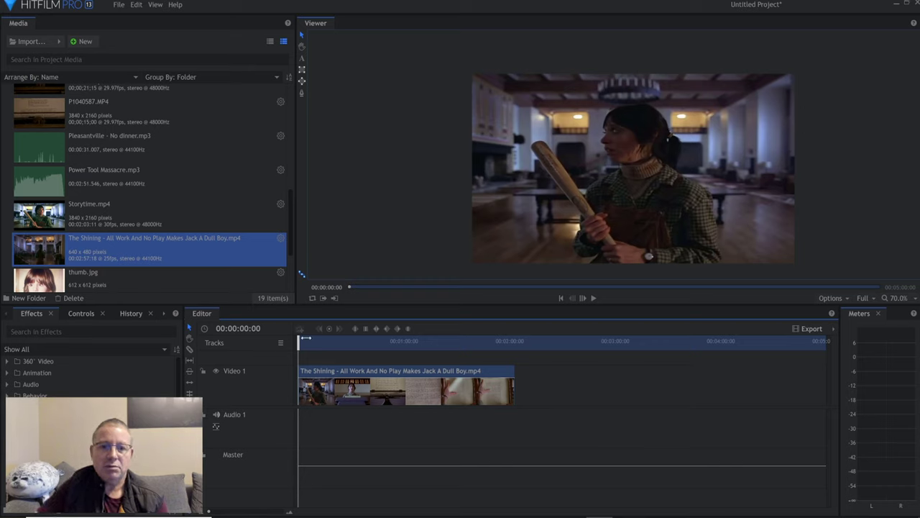
pyautogui.moveTo(298, 344); pyautogui.dragTo(319, 344)
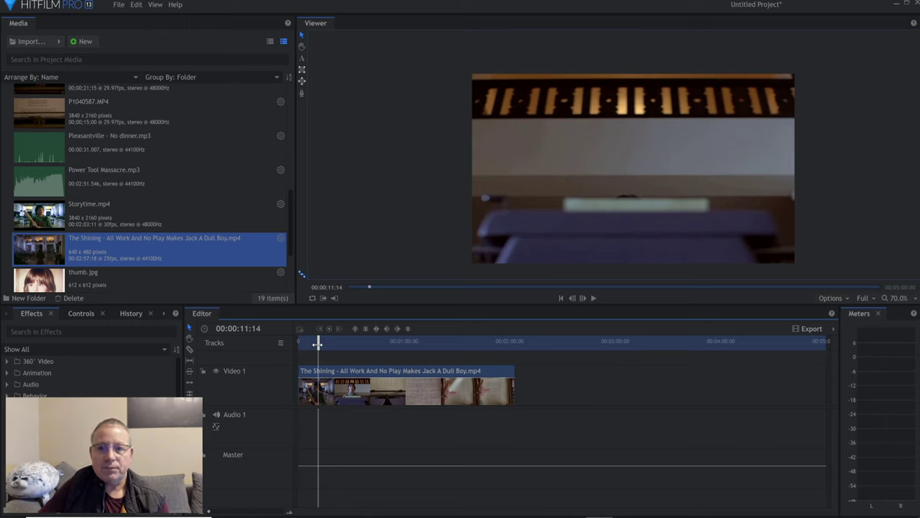
pyautogui.moveTo(317, 344); pyautogui.dragTo(342, 345)
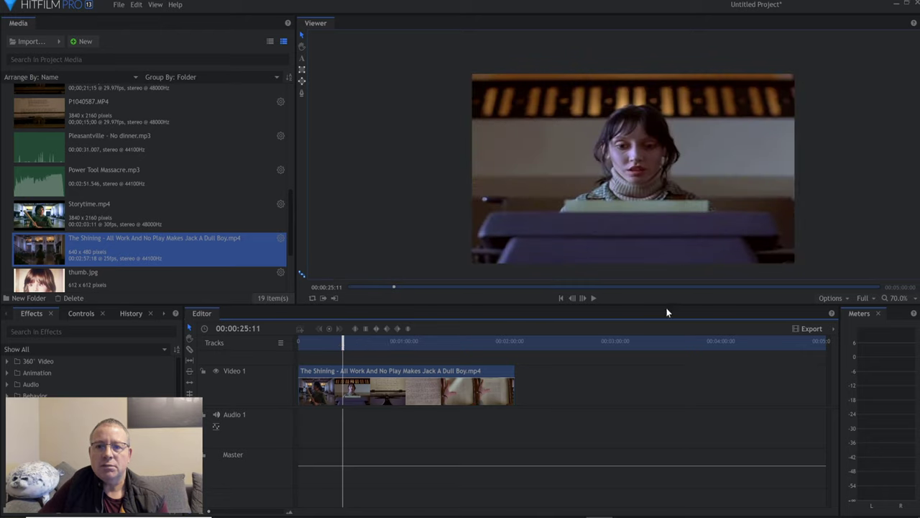
# Step frame by frame to 00:00:25:14, the last frame of the woman behind the typewriter before the cut to the typed page.
pyautogui.click(583, 298)
pyautogui.click(583, 299)
pyautogui.click(583, 298)
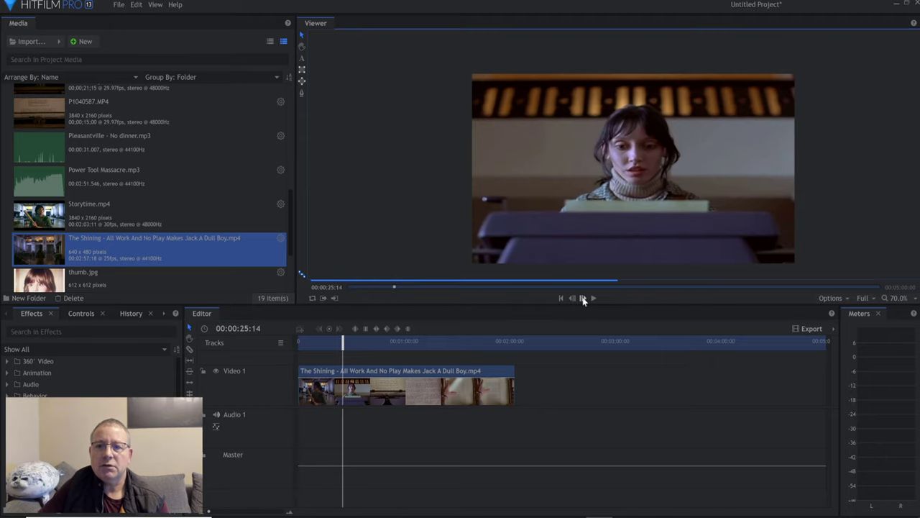
pyautogui.click(583, 298)
pyautogui.click(572, 299)
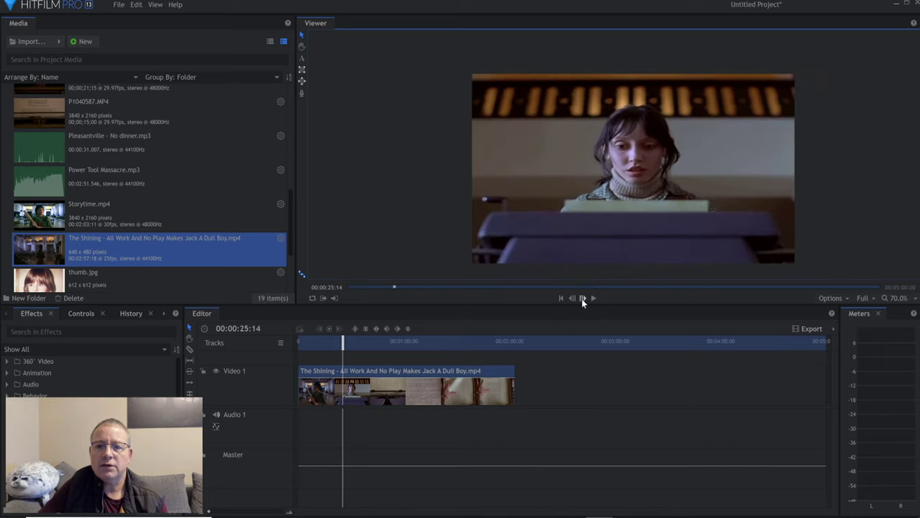
pyautogui.click(582, 299)
pyautogui.click(573, 298)
pyautogui.click(583, 298)
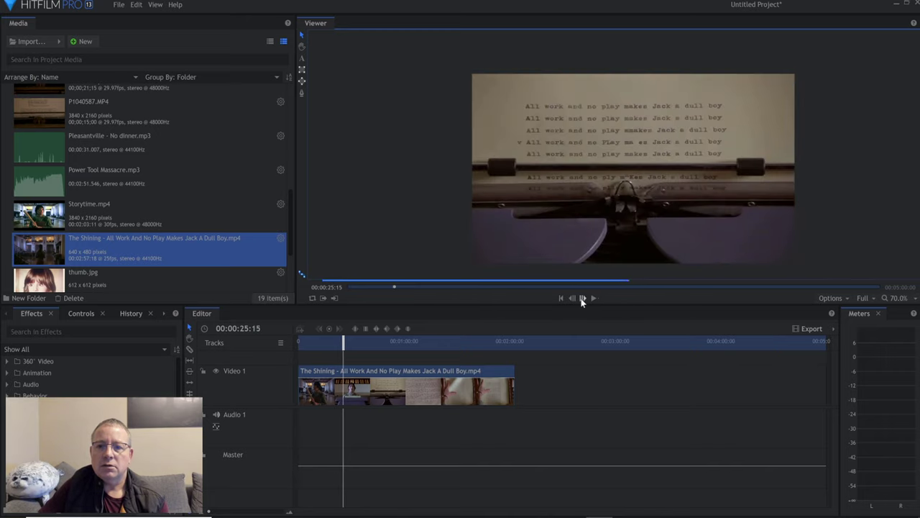
pyautogui.click(573, 299)
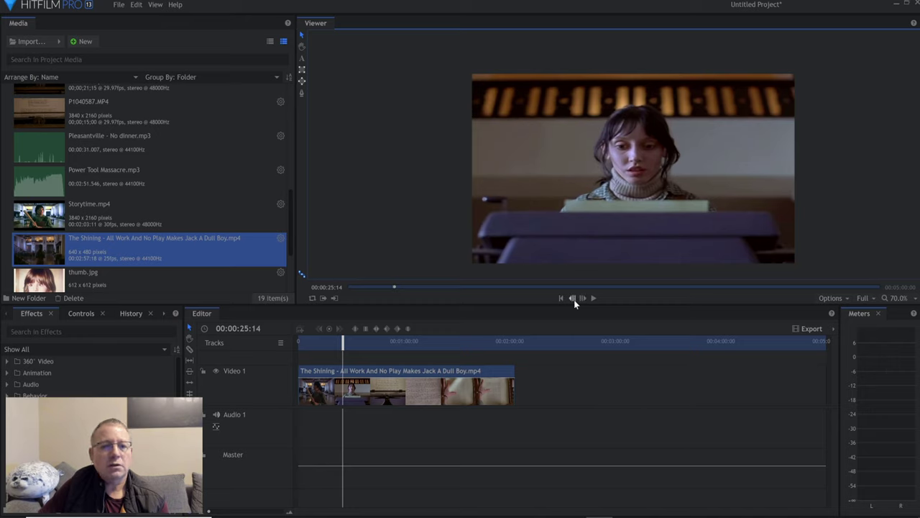
# Slice the Shining clip at the playhead and shift its second part along Video 1, leaving a gap after the first part.
pyautogui.click(189, 350)
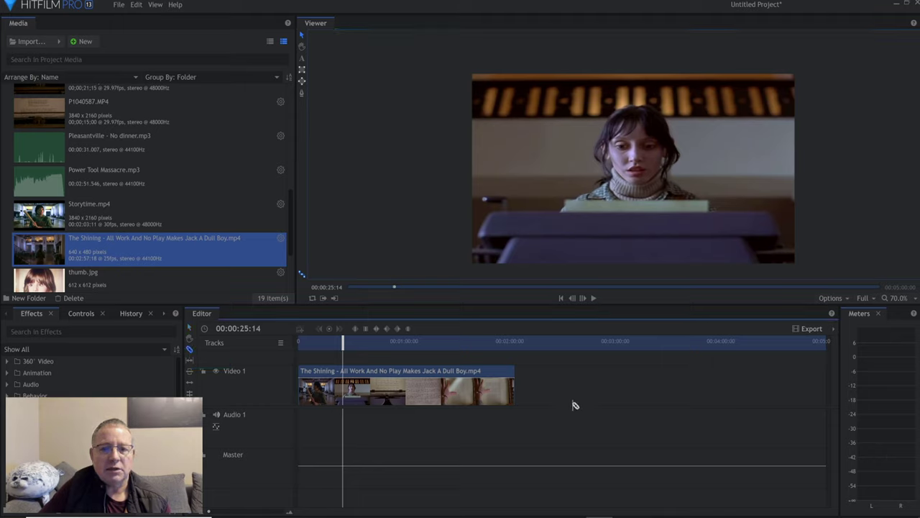
pyautogui.click(345, 384)
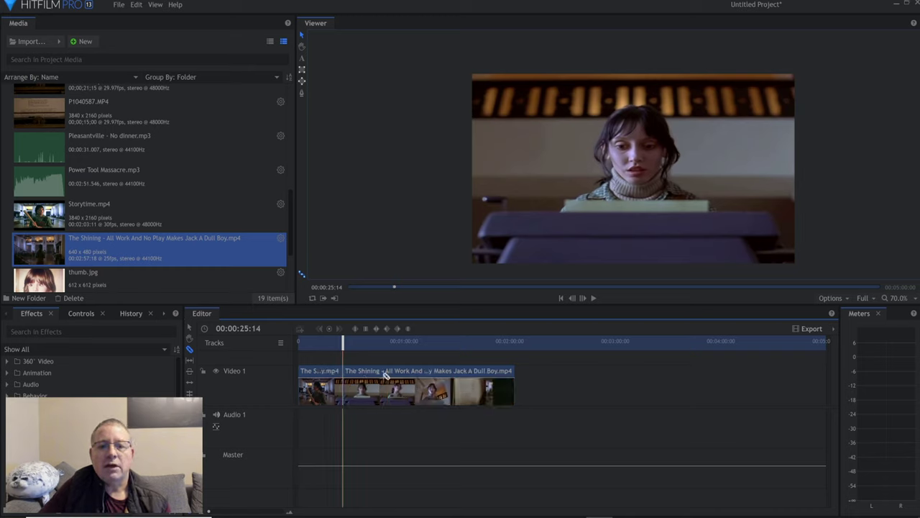
pyautogui.click(189, 329)
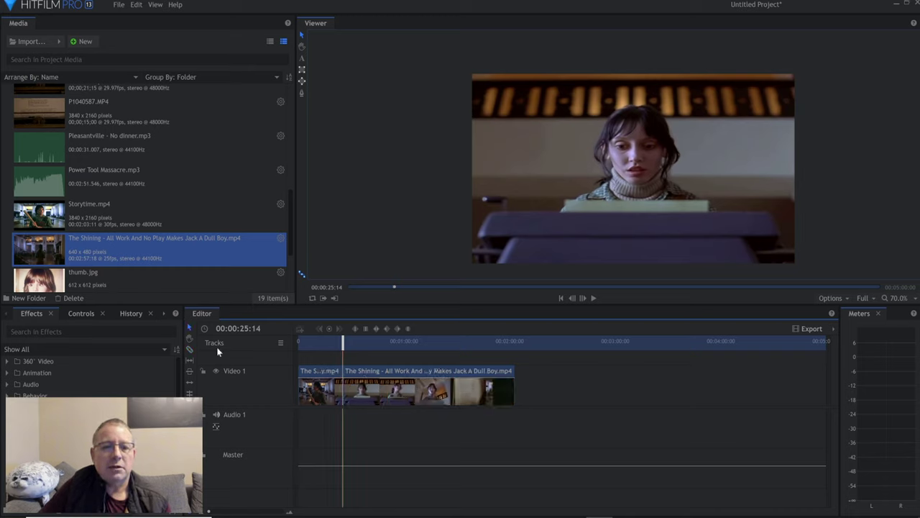
pyautogui.moveTo(376, 373)
pyautogui.mouseDown()
pyautogui.moveTo(396, 376)
pyautogui.moveTo(376, 372)
pyautogui.mouseUp()
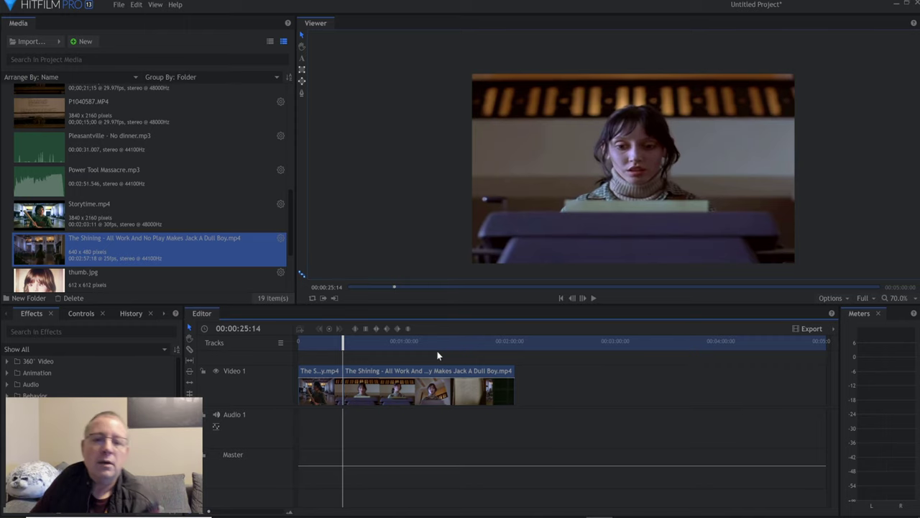
pyautogui.moveTo(380, 369); pyautogui.dragTo(400, 369)
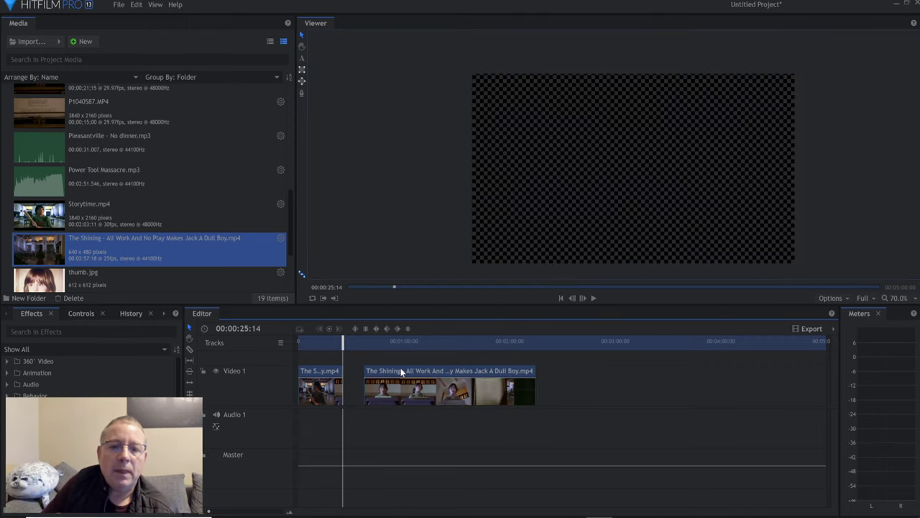
# Insert an additional video track, Video 2, and an additional audio track, Audio 2.
pyautogui.rightClick(259, 375)
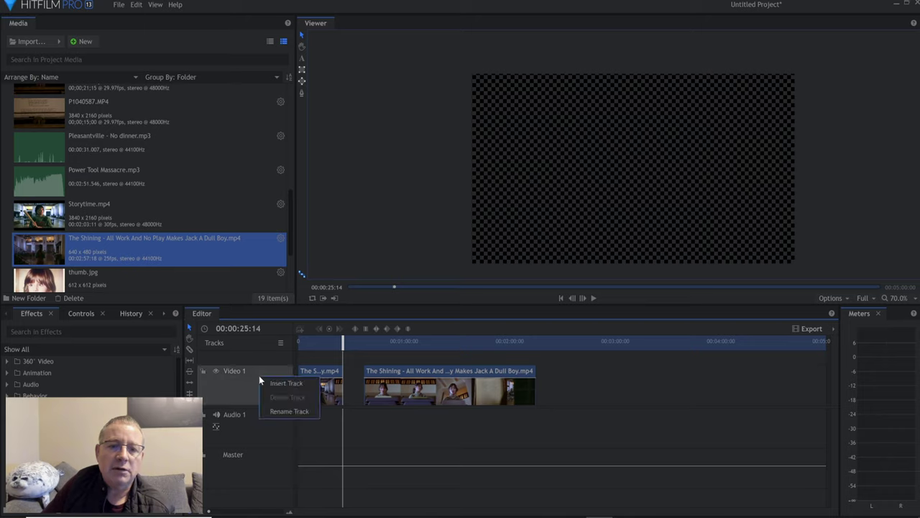
pyautogui.click(277, 385)
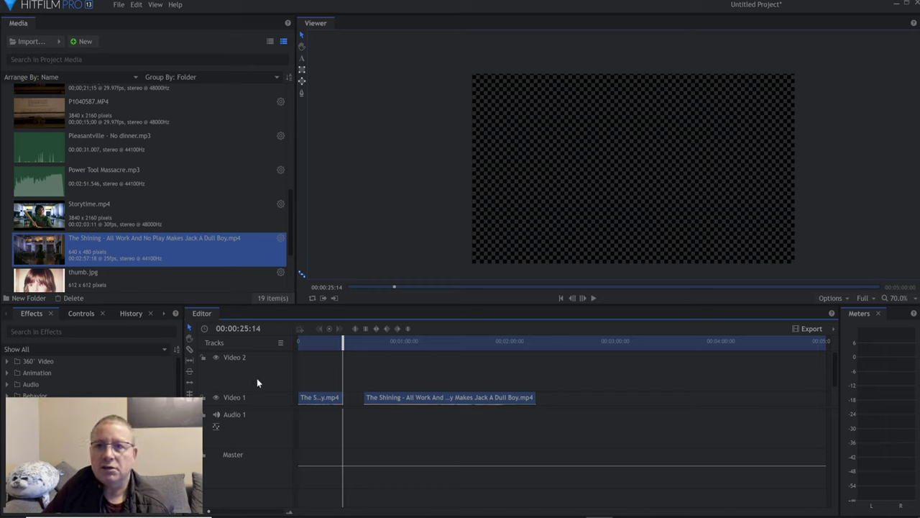
pyautogui.scroll(-1, 272, 374)
pyautogui.scroll(-1, 273, 378)
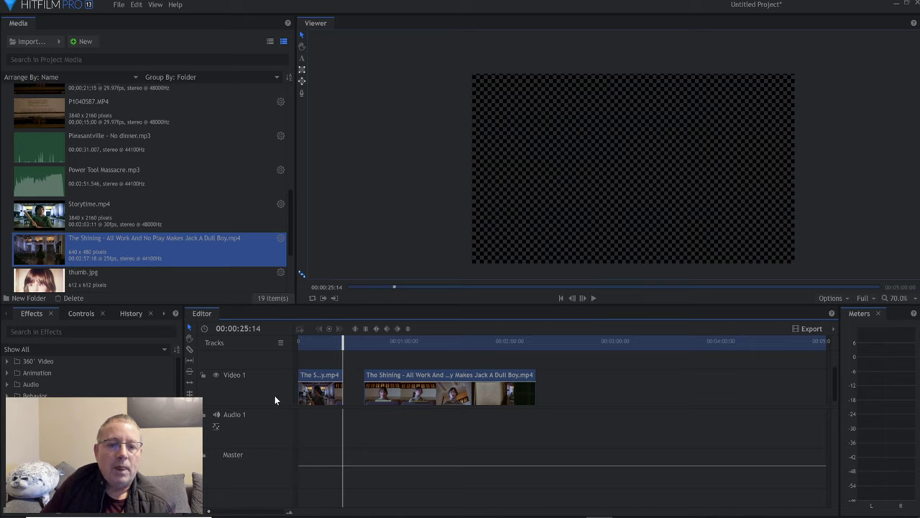
pyautogui.rightClick(270, 421)
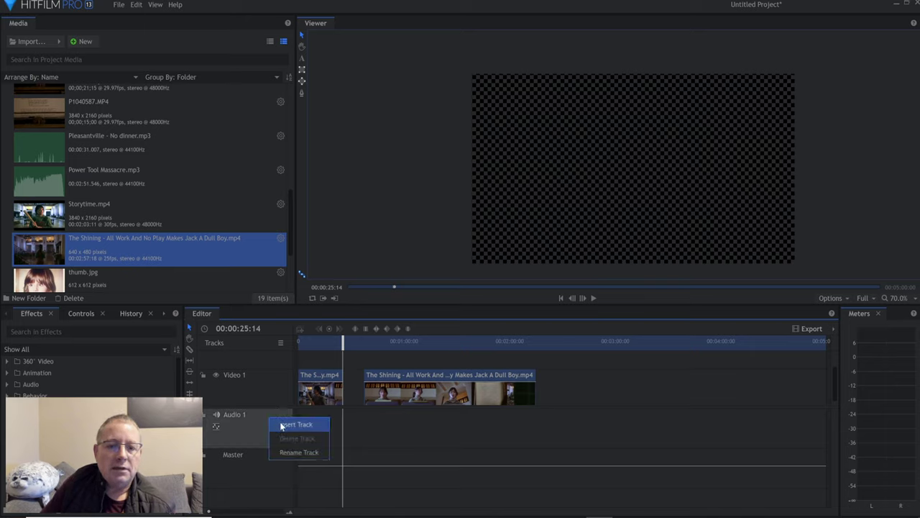
pyautogui.click(282, 425)
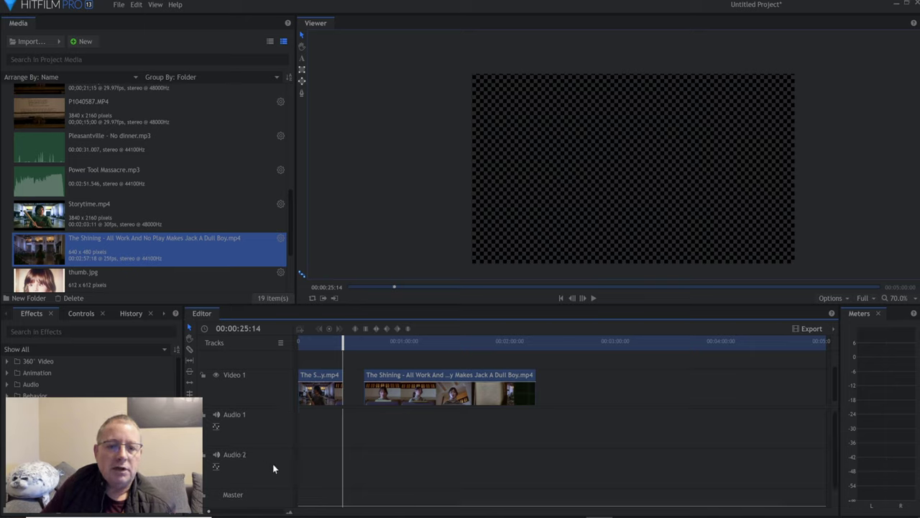
pyautogui.scroll(1, 269, 396)
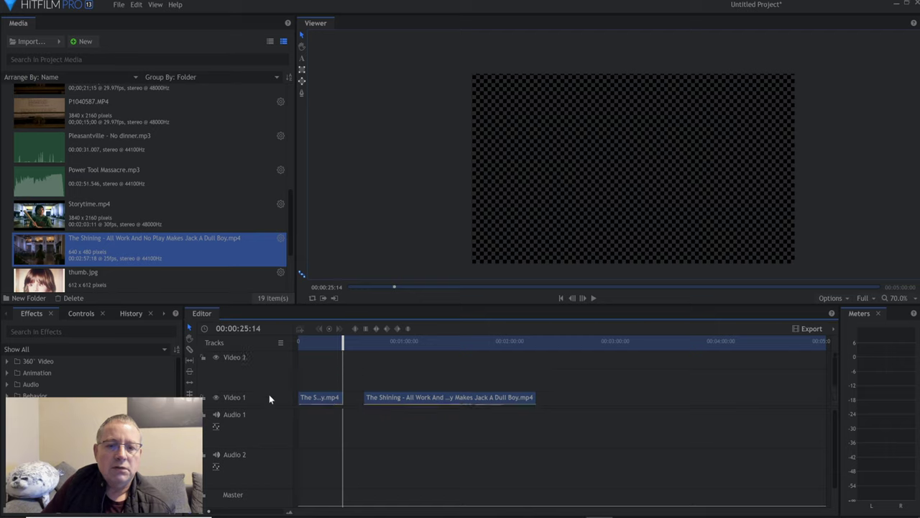
pyautogui.scroll(-1, 269, 394)
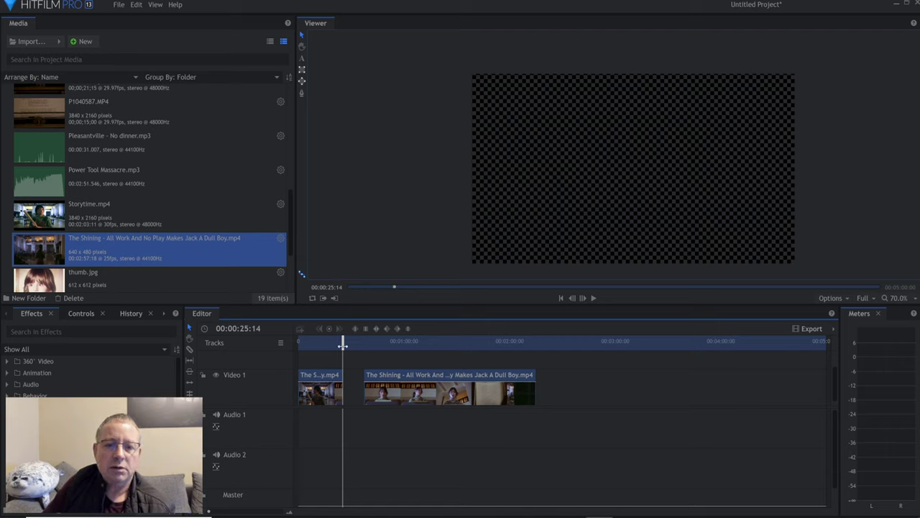
# Move the playhead to 00:00:25:06 and open P1040587.MP4 in the Trimmer.
pyautogui.moveTo(343, 345); pyautogui.dragTo(341, 347)
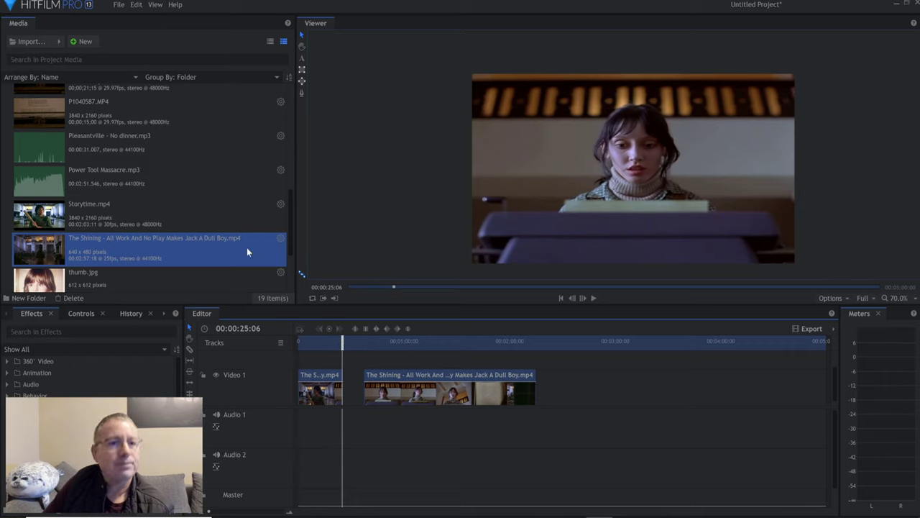
pyautogui.scroll(5, 180, 227)
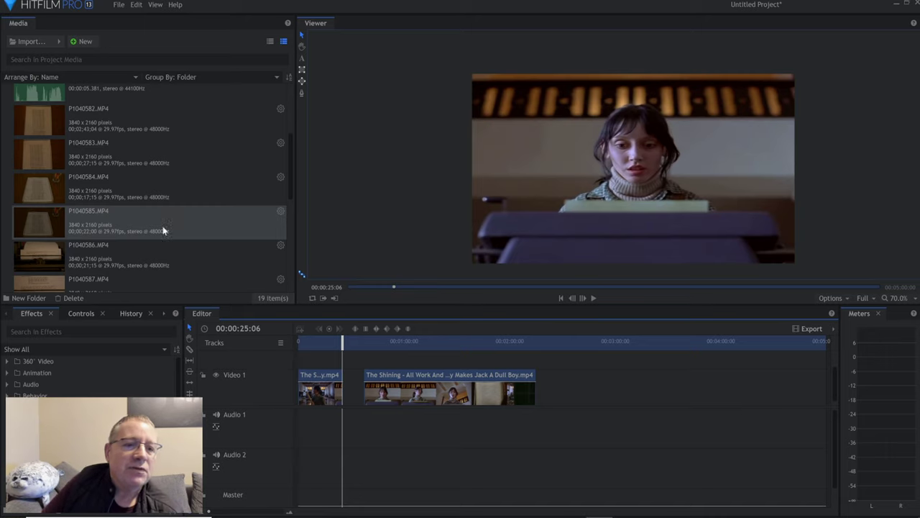
pyautogui.scroll(-3, 164, 230)
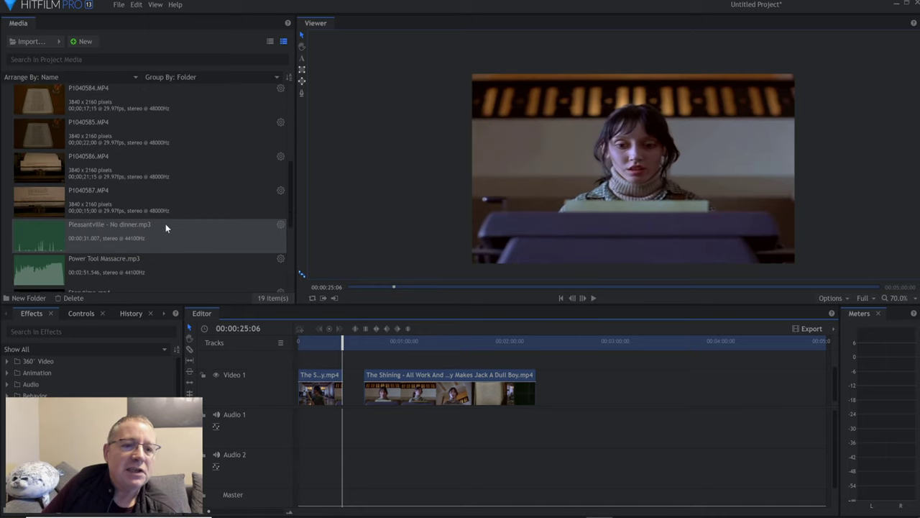
pyautogui.click(96, 199)
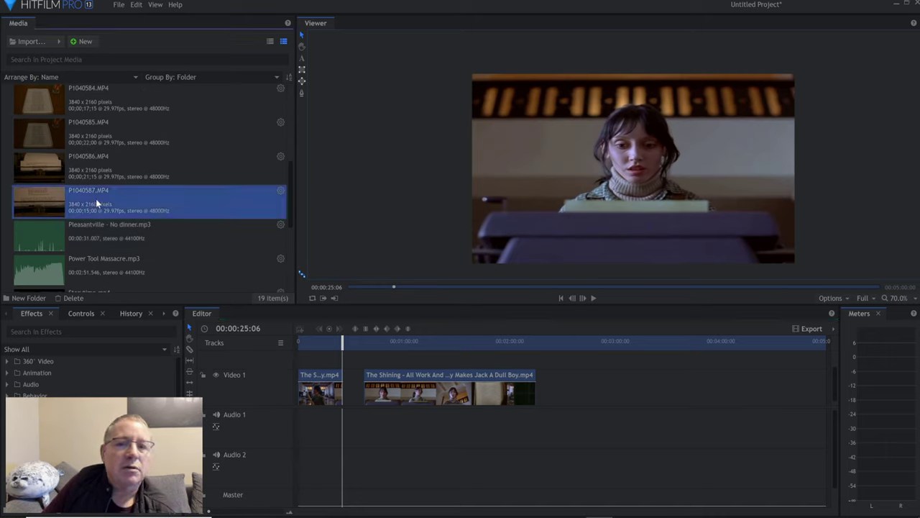
pyautogui.doubleClick(95, 198)
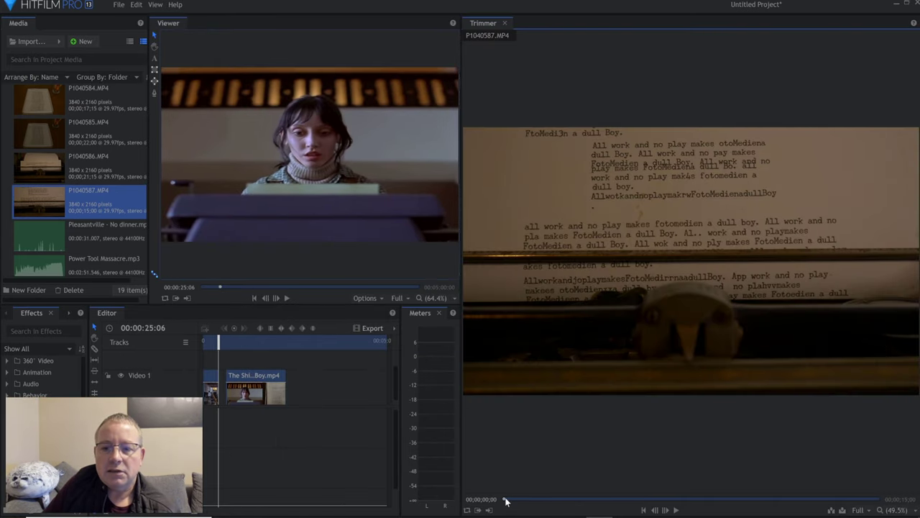
# Trim P1040587.MP4 with an in point about 2 seconds in and an out point at 00;00;09;23.
pyautogui.moveTo(513, 502); pyautogui.dragTo(693, 497)
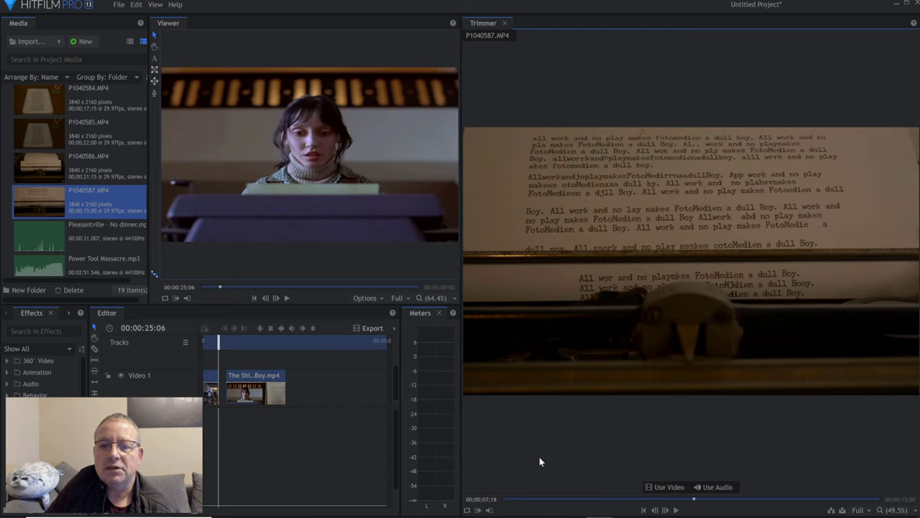
pyautogui.click(518, 499)
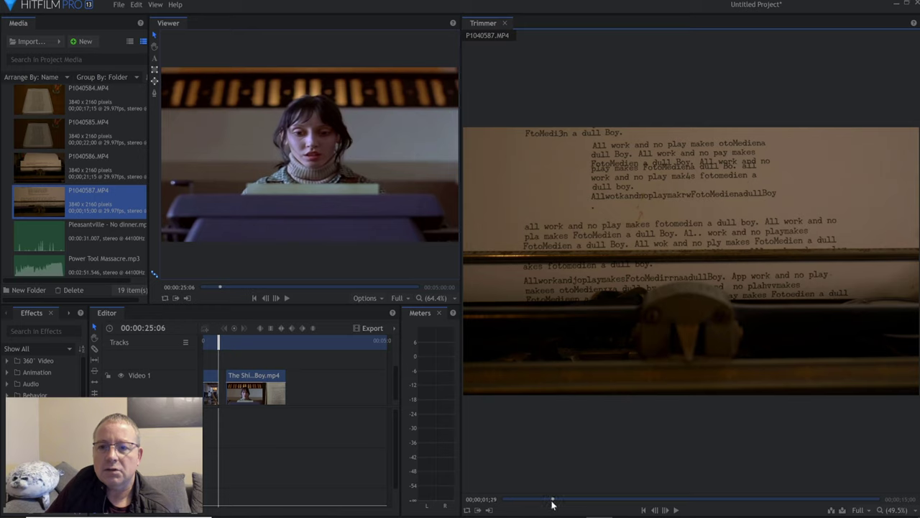
pyautogui.moveTo(562, 504)
pyautogui.mouseDown()
pyautogui.moveTo(570, 505)
pyautogui.moveTo(560, 507)
pyautogui.mouseUp()
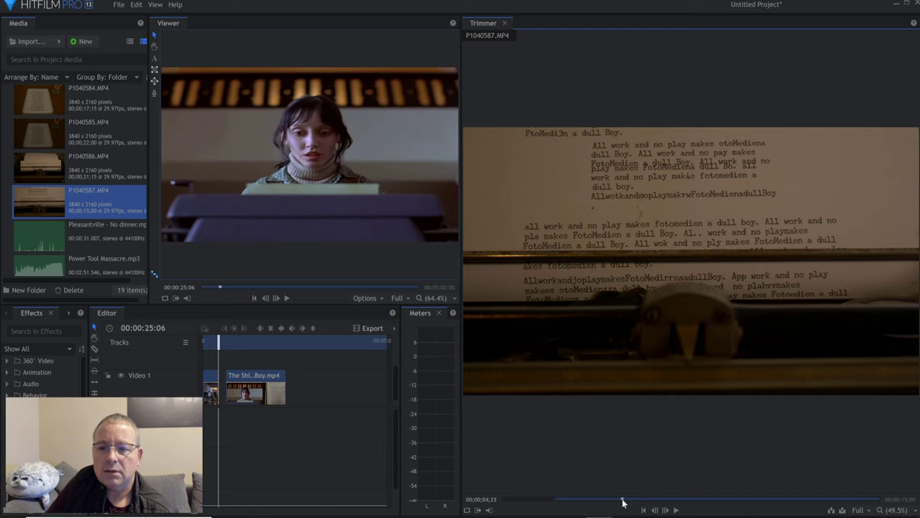
pyautogui.moveTo(624, 501); pyautogui.dragTo(811, 500)
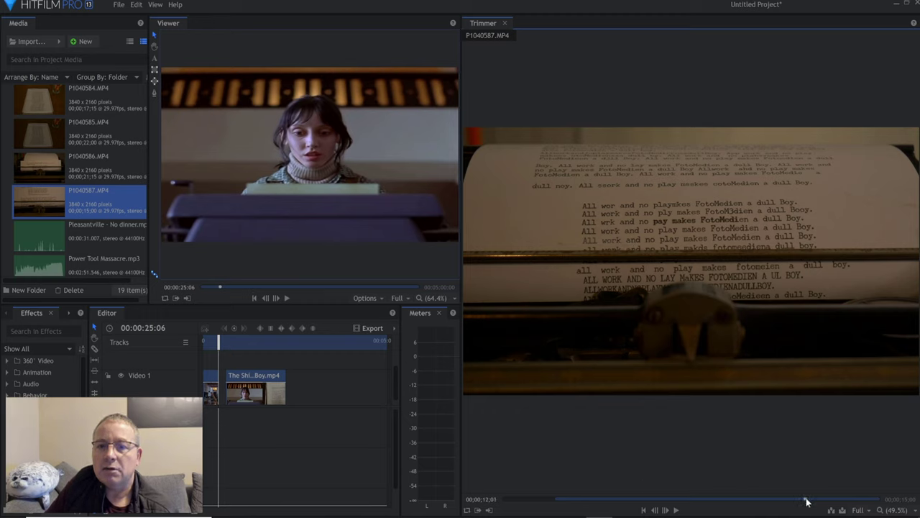
pyautogui.moveTo(791, 501); pyautogui.dragTo(750, 496)
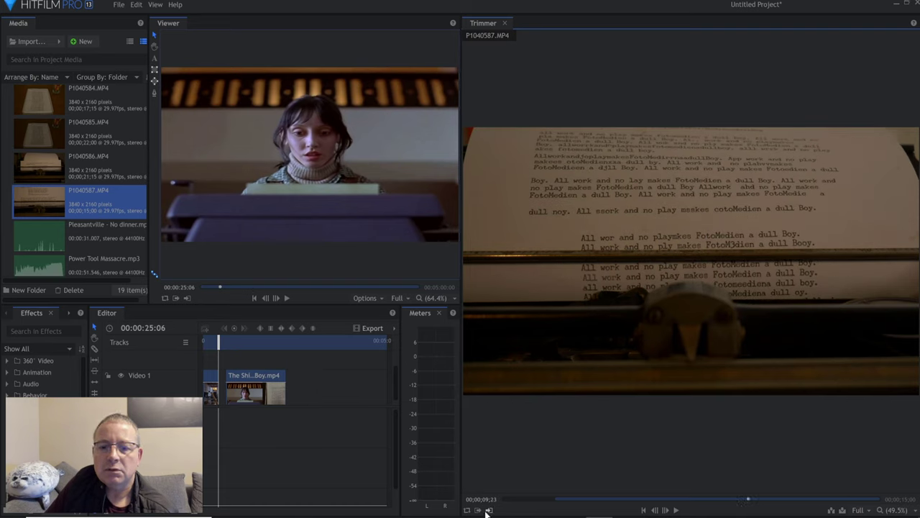
# Place the trimmed P1040587.MP4 on Video 2 right after the first Shining part, and move the second Shining part up against its end.
pyautogui.moveTo(693, 425)
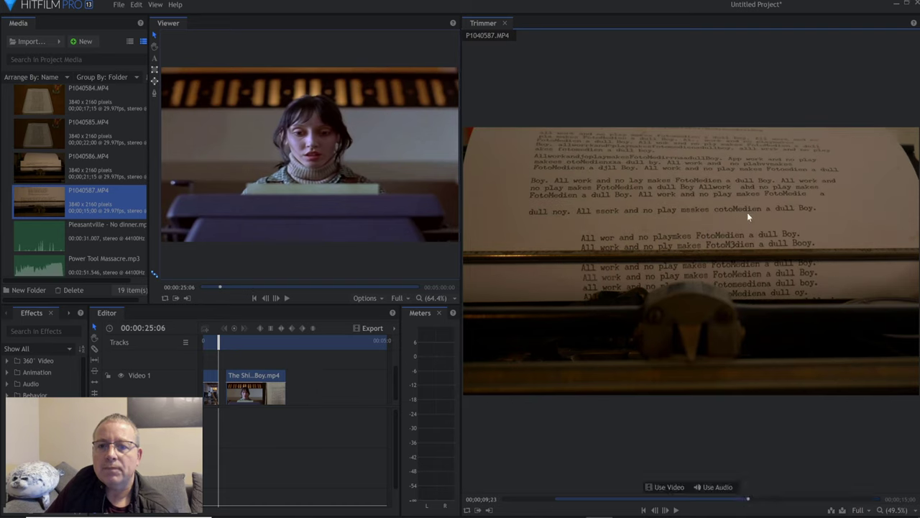
pyautogui.moveTo(747, 216); pyautogui.dragTo(642, 264)
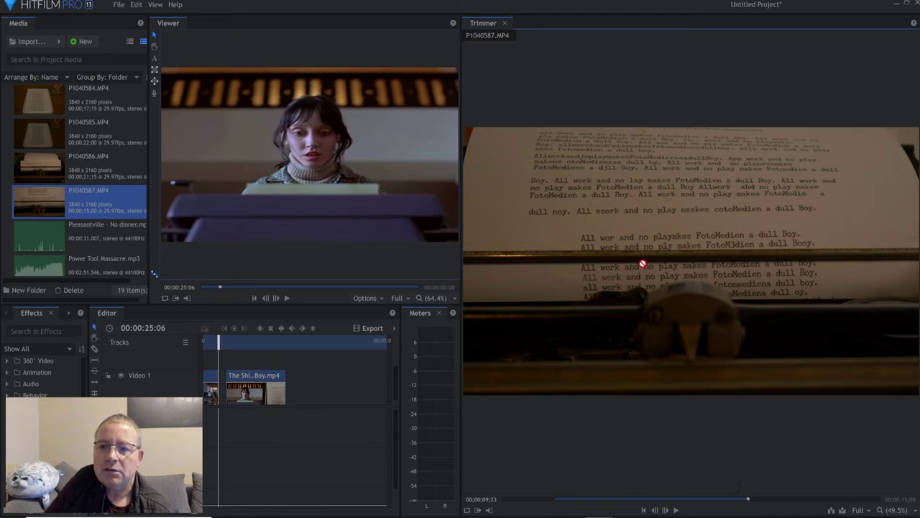
pyautogui.moveTo(516, 315); pyautogui.dragTo(221, 382)
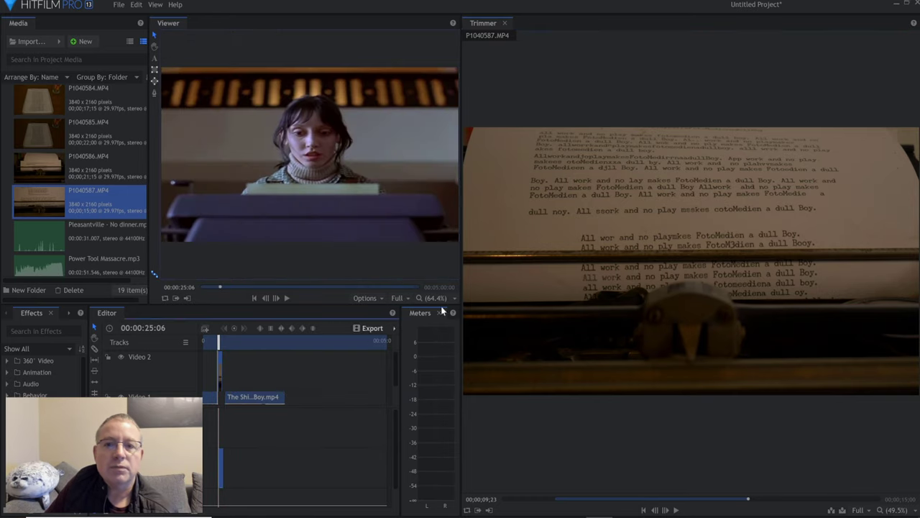
pyautogui.click(504, 24)
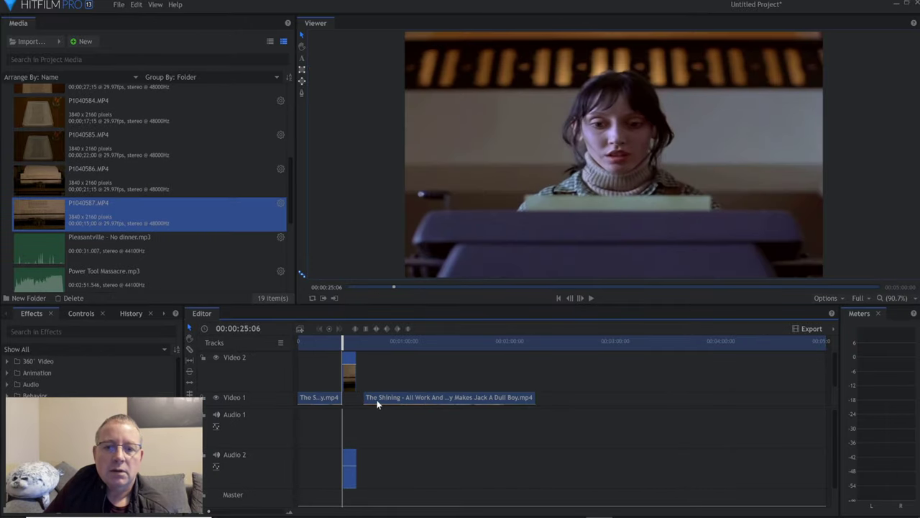
pyautogui.moveTo(376, 397); pyautogui.dragTo(365, 379)
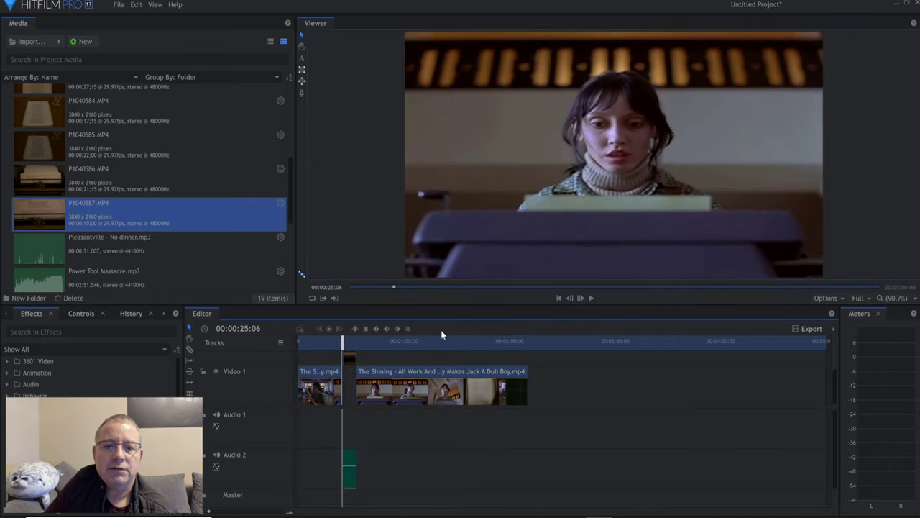
# Play the timeline from 00:00:23:25 to 00:00:26:05 to review the cut from the Shining shot to the typed-page clip on Video 2.
pyautogui.moveTo(343, 342); pyautogui.dragTo(340, 342)
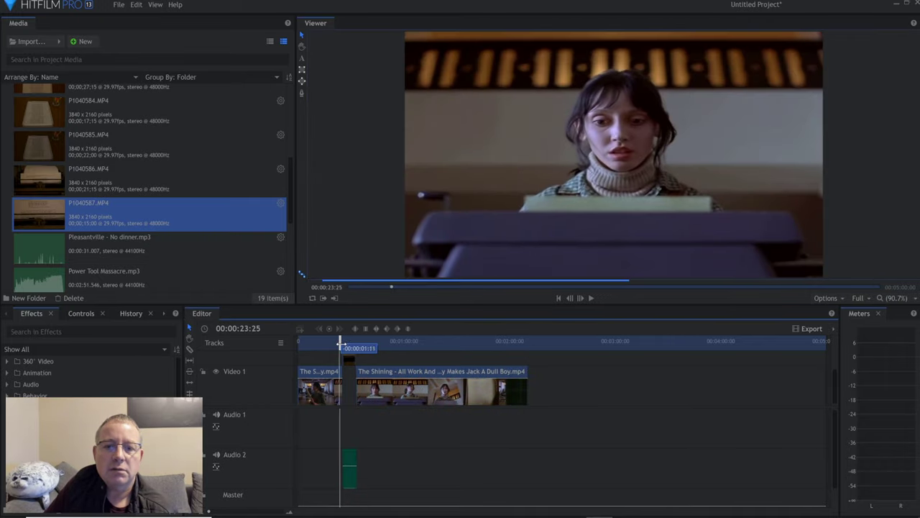
pyautogui.click(591, 298)
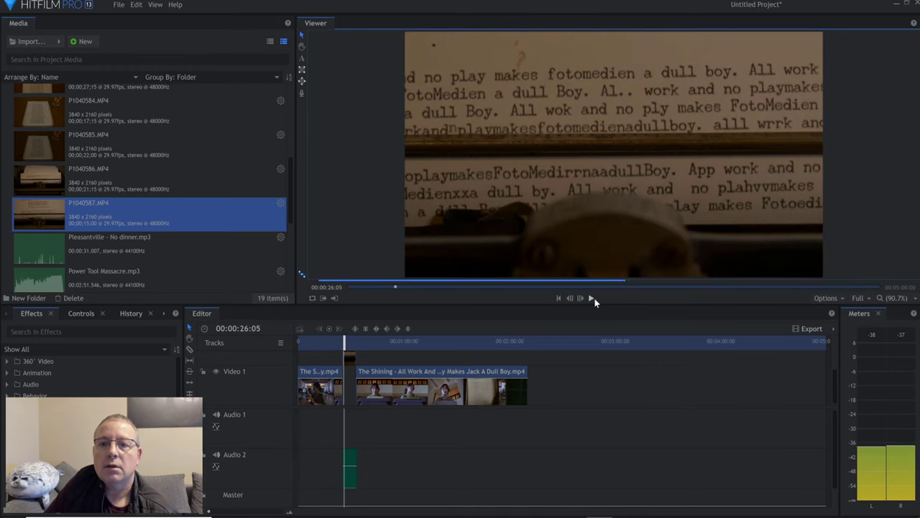
pyautogui.click(593, 299)
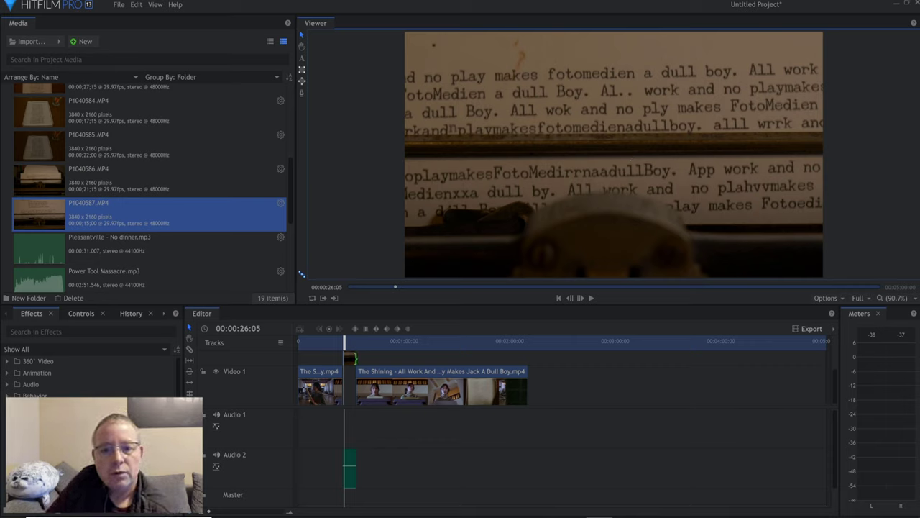
pyautogui.moveTo(362, 361); pyautogui.dragTo(346, 365)
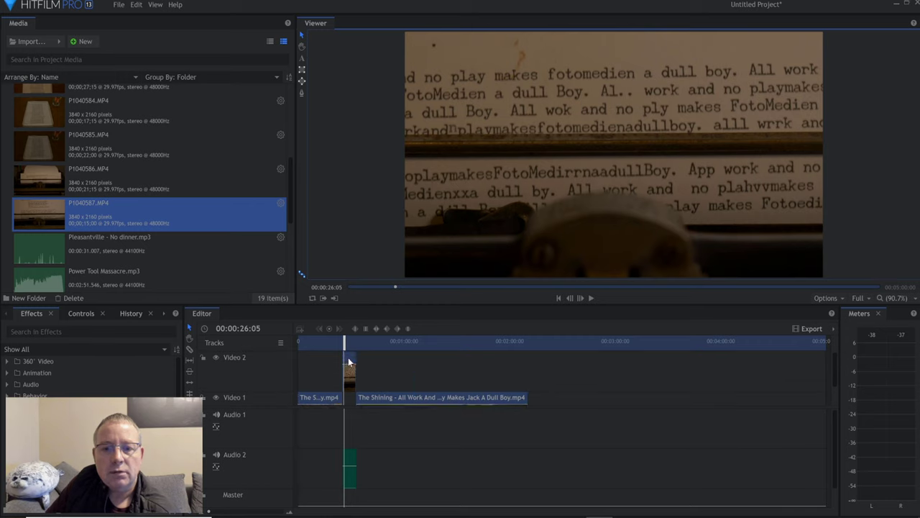
# Fit the typed-page clip on Video 2 to the frame and play it through into the following Shining part.
pyautogui.rightClick(348, 362)
pyautogui.moveTo(431, 33)
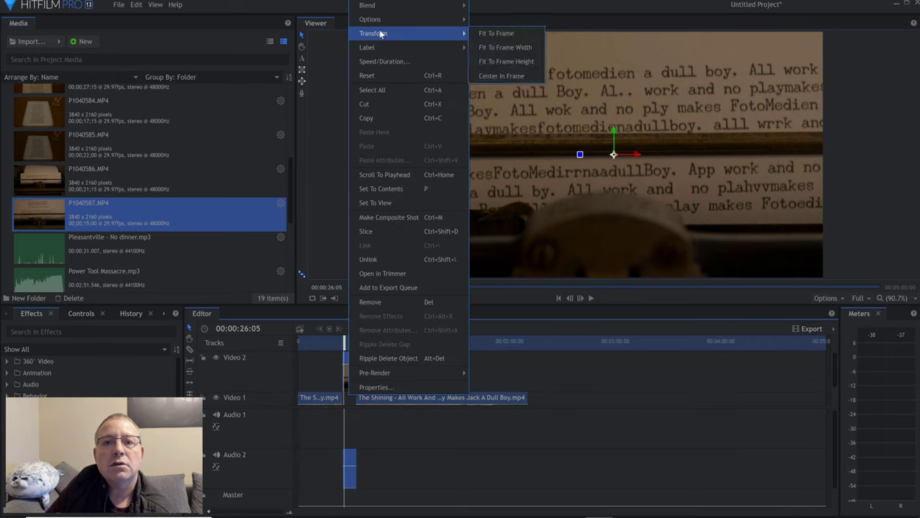
pyautogui.click(484, 34)
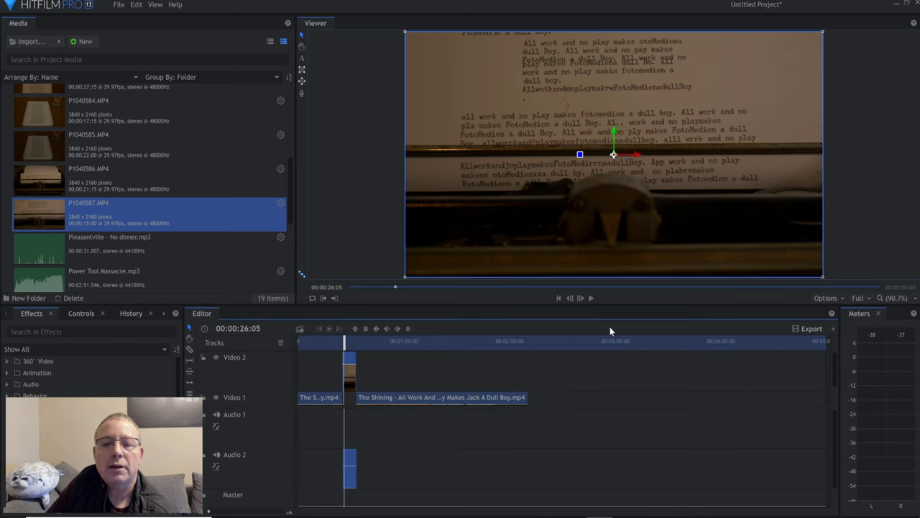
pyautogui.click(589, 298)
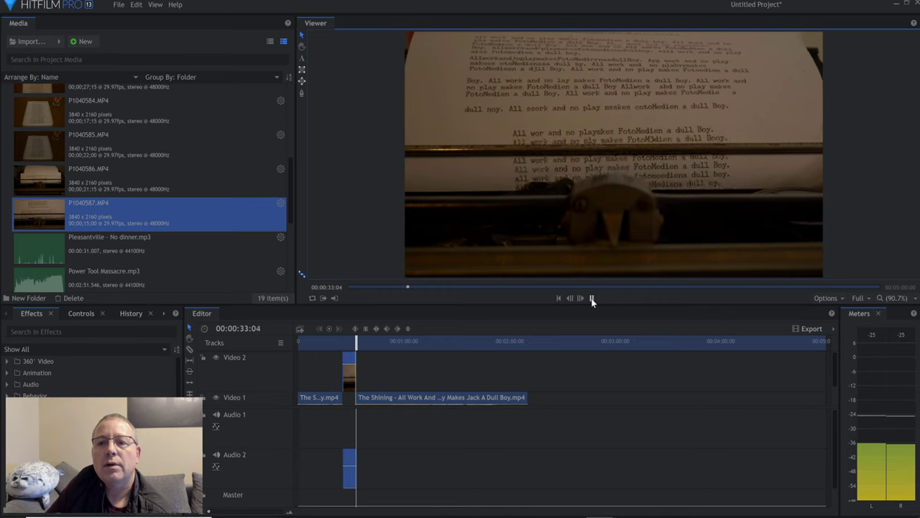
pyautogui.click(591, 298)
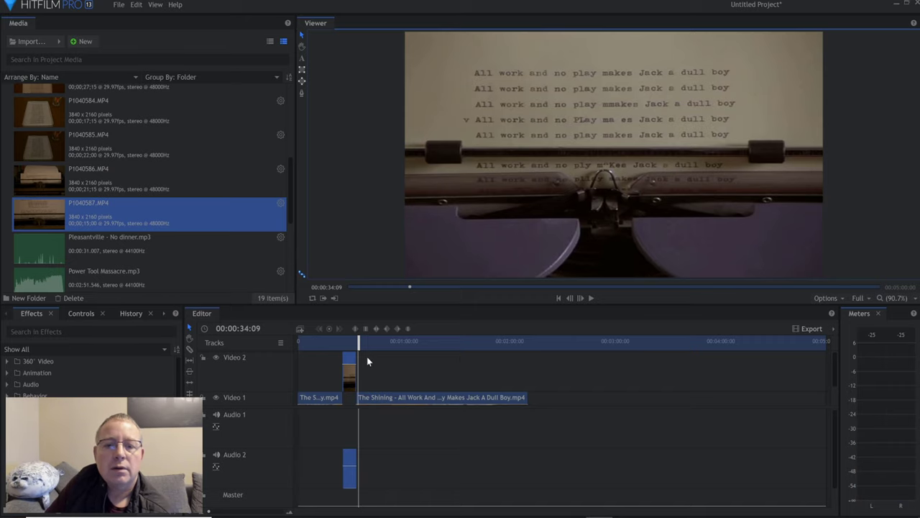
# Slice the second Shining part at 00:00:44:00, where the typed page changes to the woman behind the typewriter.
pyautogui.moveTo(360, 344); pyautogui.dragTo(372, 343)
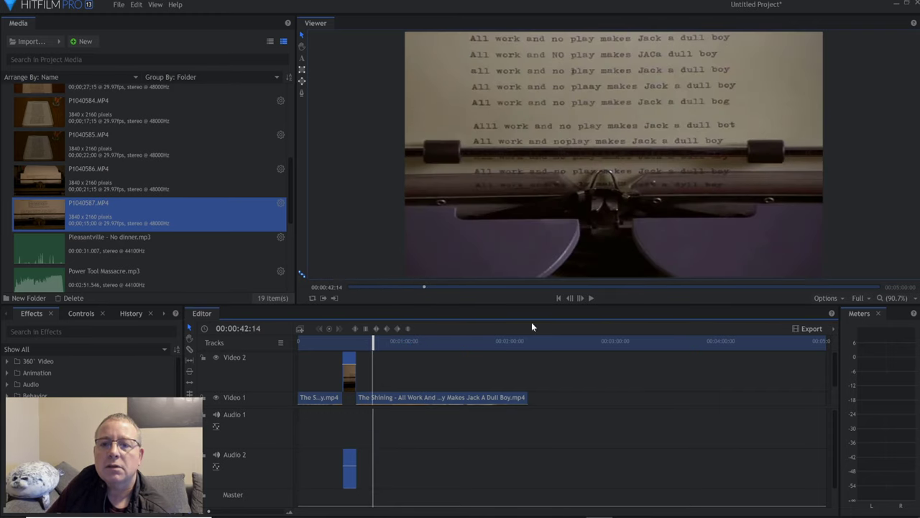
pyautogui.click(580, 298)
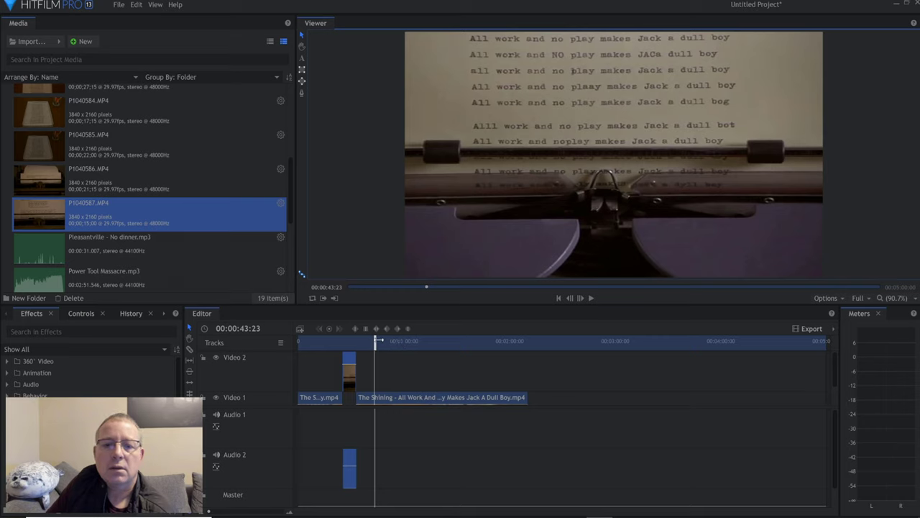
pyautogui.click(374, 341)
pyautogui.moveTo(374, 341); pyautogui.dragTo(375, 342)
pyautogui.click(570, 298)
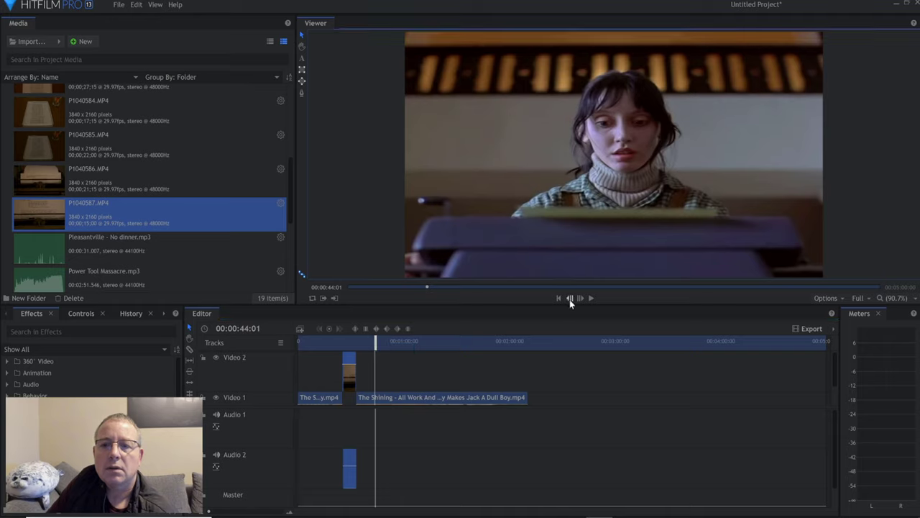
pyautogui.click(190, 350)
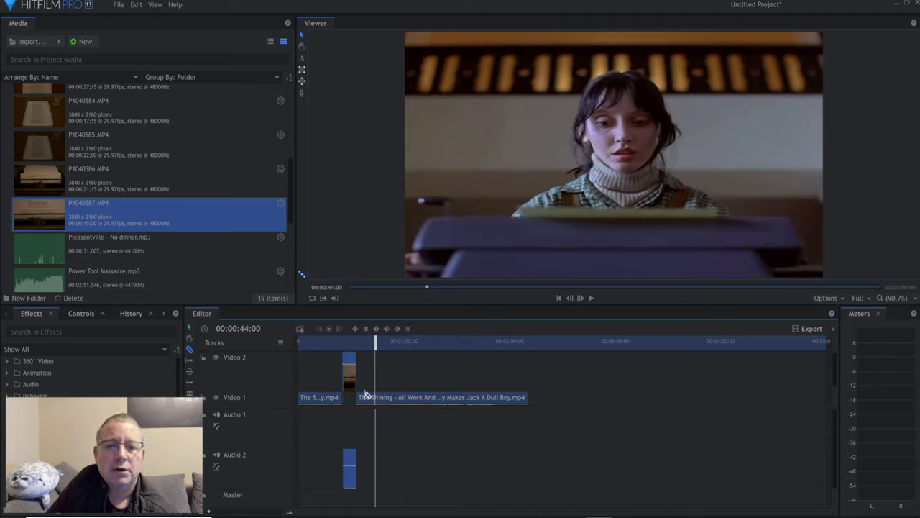
pyautogui.click(376, 399)
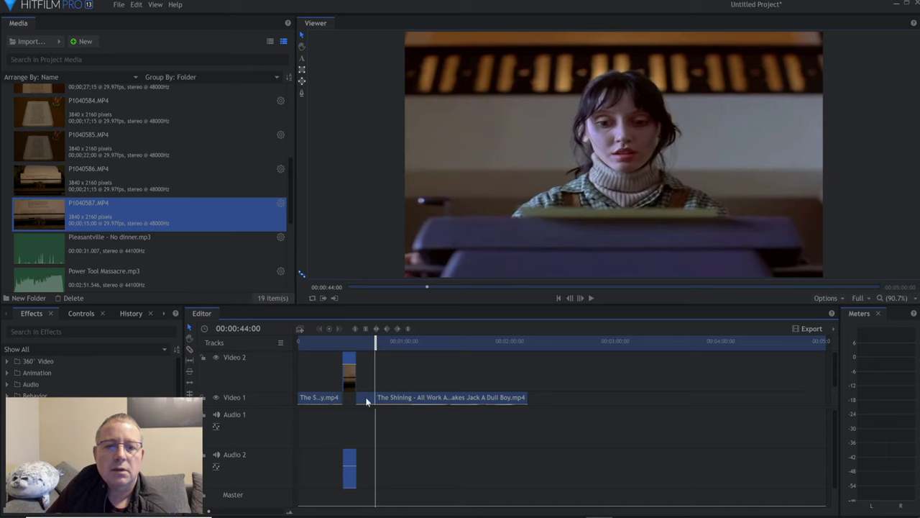
# Remove the short Shining typed-page segment before the cut and move the remaining part against the end of P1040587.MP4.
pyautogui.rightClick(366, 401)
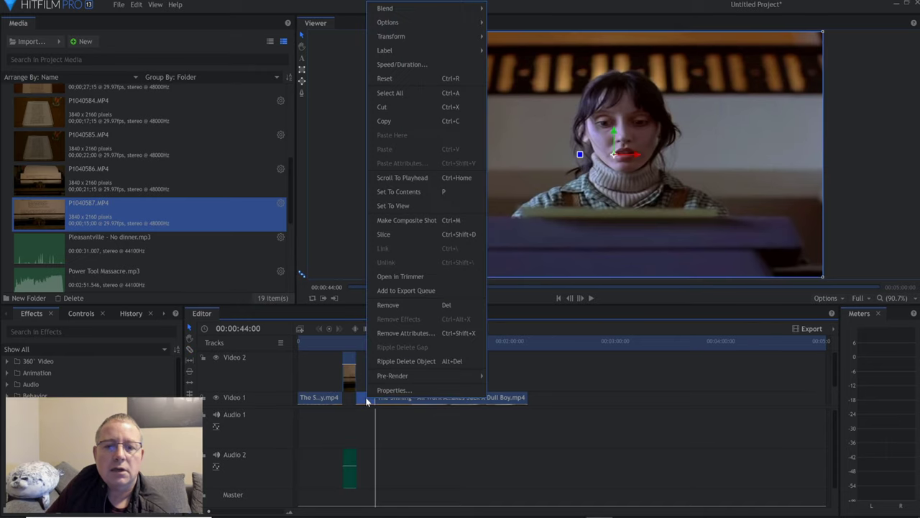
pyautogui.click(388, 310)
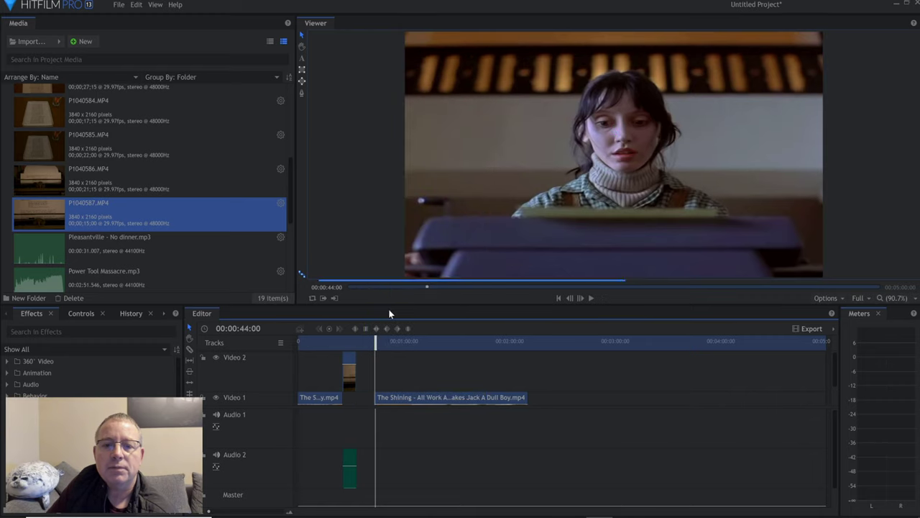
pyautogui.moveTo(390, 403); pyautogui.dragTo(372, 392)
# Play the timeline from 00:00:31:03 to 00:00:34:08 to review the transition from the typed page to the woman's shot.
pyautogui.click(351, 342)
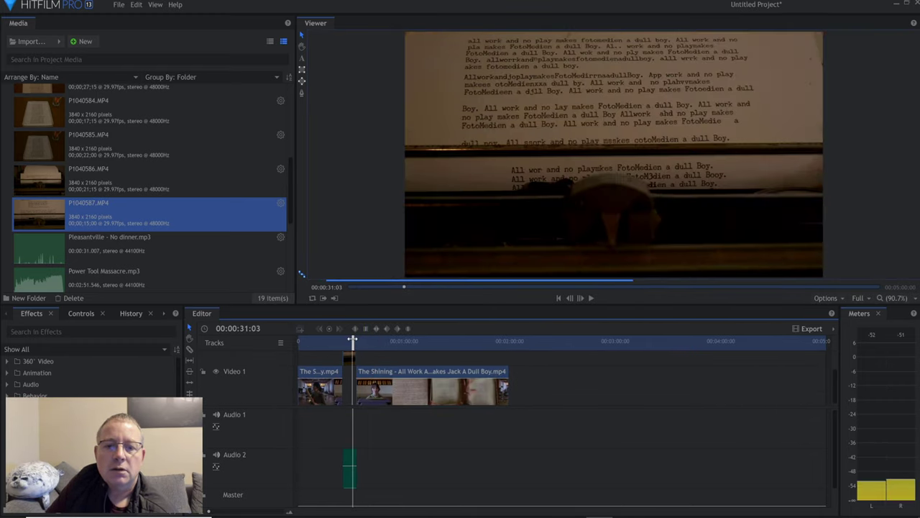
pyautogui.click(590, 298)
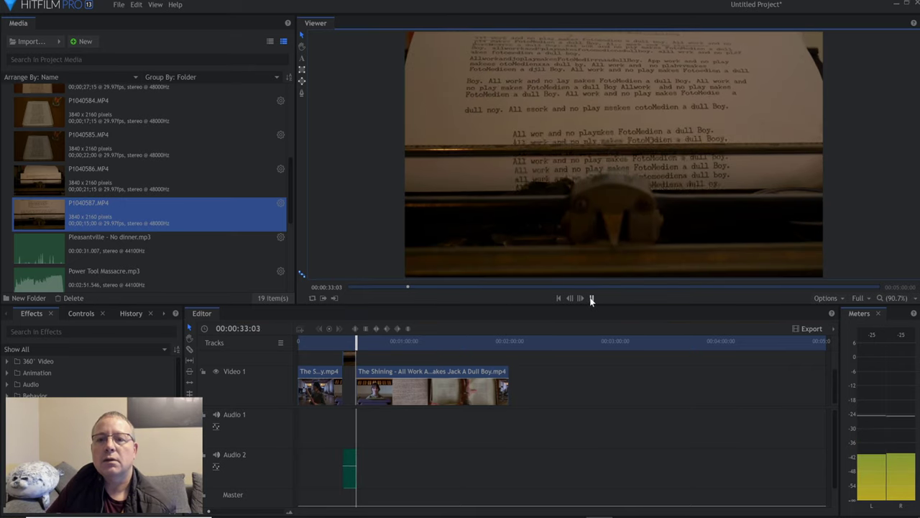
pyautogui.click(590, 298)
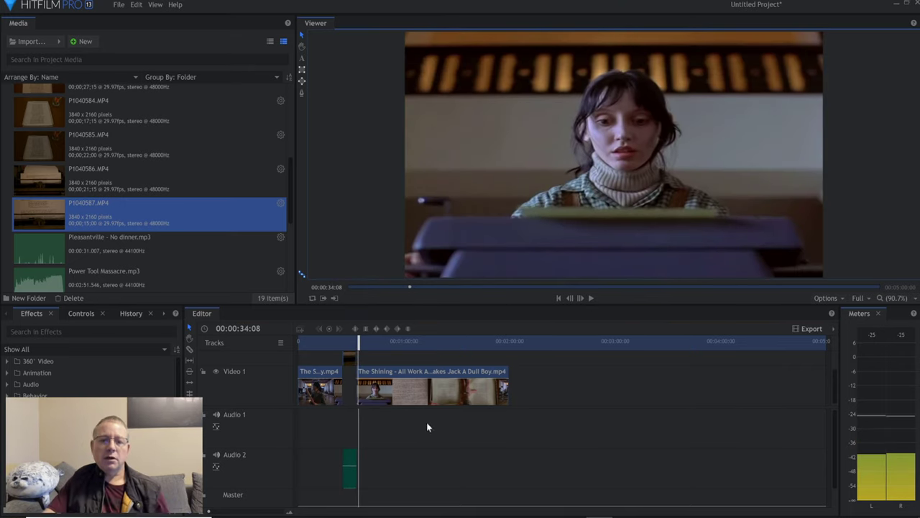
pyautogui.click(367, 460)
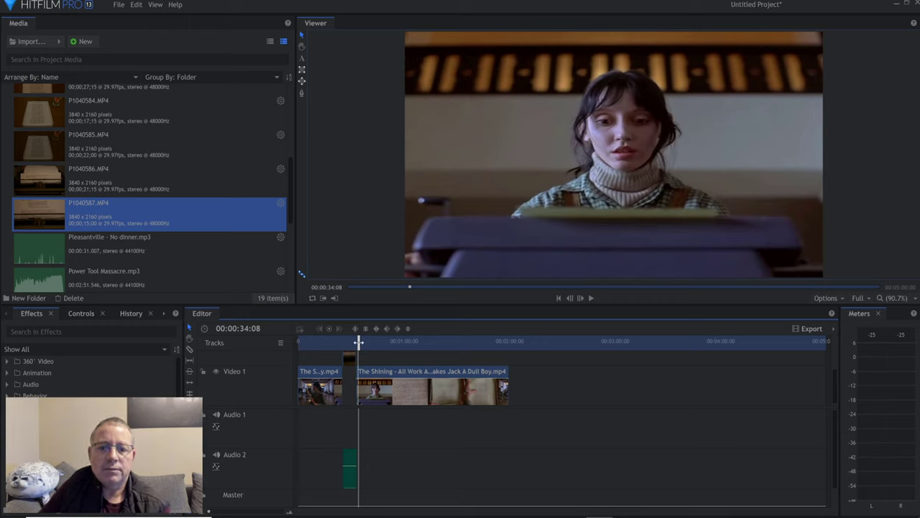
# Slice the Shining clip at 00:00:45:03, just before the shot changes to the boxed manuscript.
pyautogui.moveTo(358, 342); pyautogui.dragTo(378, 345)
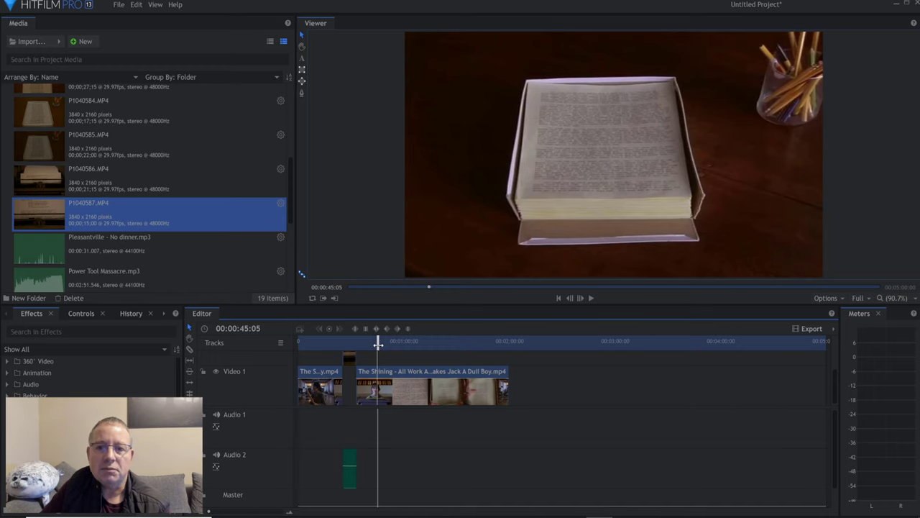
pyautogui.moveTo(377, 343)
pyautogui.mouseDown()
pyautogui.moveTo(394, 345)
pyautogui.moveTo(377, 346)
pyautogui.mouseUp()
pyautogui.click(579, 298)
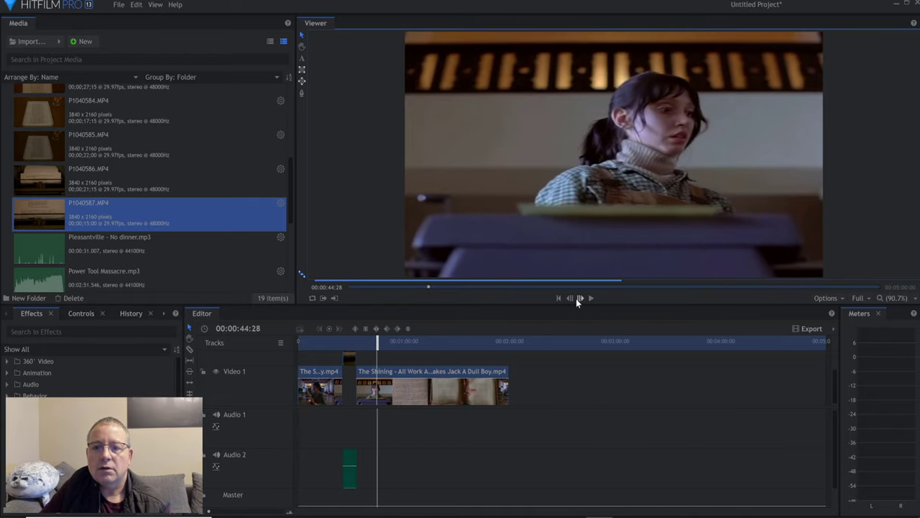
pyautogui.click(579, 299)
pyautogui.click(579, 298)
pyautogui.click(579, 299)
pyautogui.click(579, 298)
pyautogui.click(579, 298)
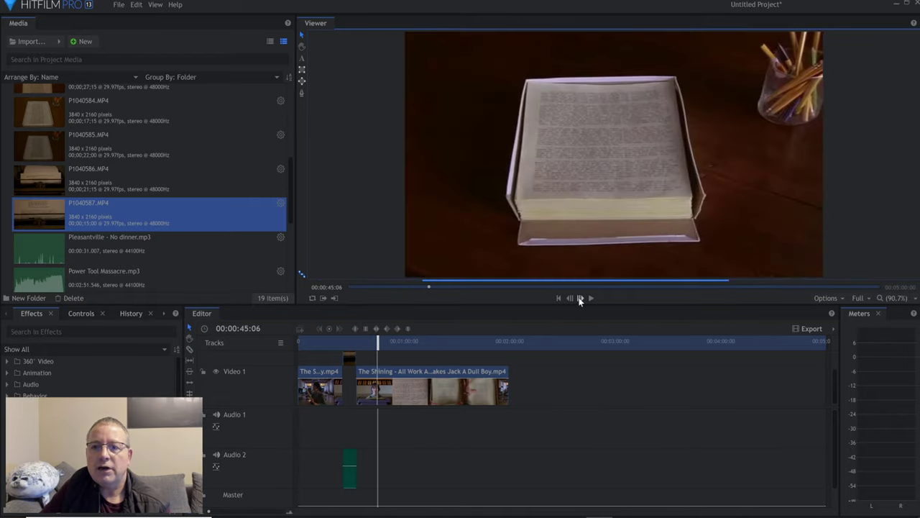
pyautogui.click(574, 299)
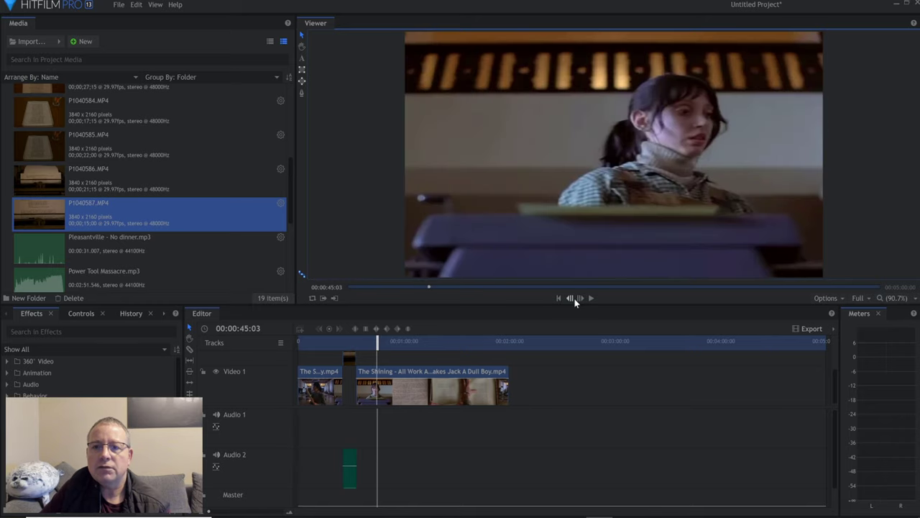
pyautogui.click(190, 352)
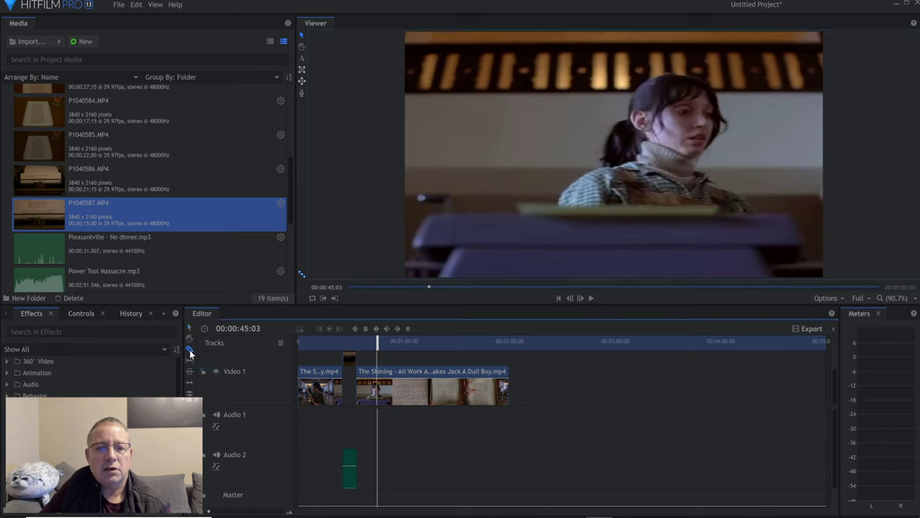
pyautogui.click(377, 387)
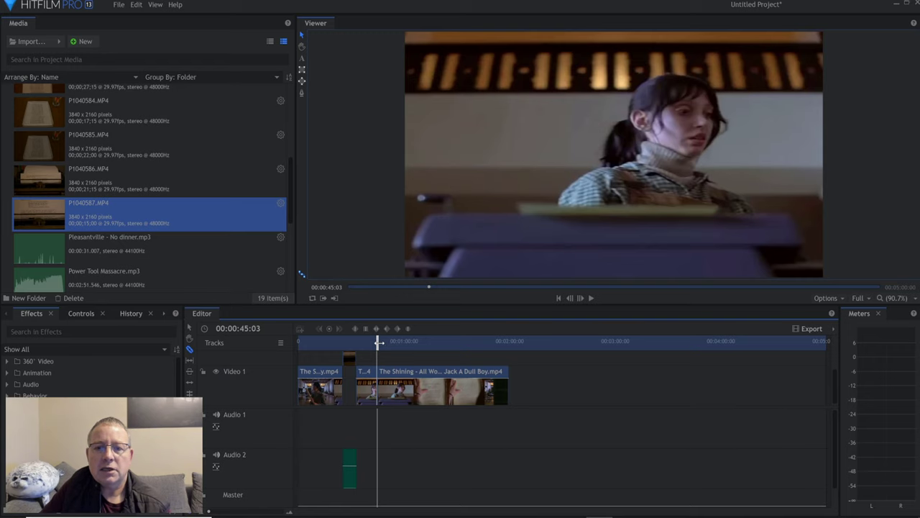
# Slice the Shining clip at 00:00:53:16, where the manuscript shot changes to the low-angle view of the woman.
pyautogui.moveTo(379, 342); pyautogui.dragTo(391, 343)
pyautogui.click(580, 297)
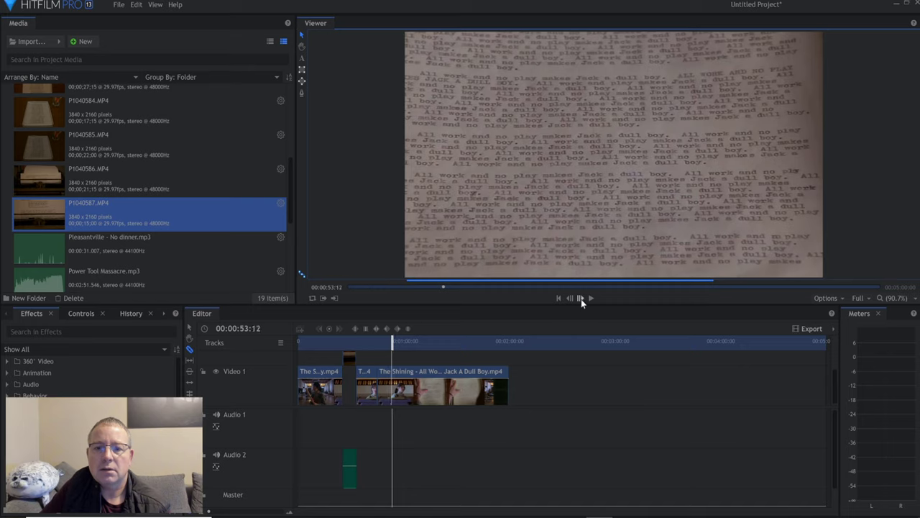
pyautogui.click(394, 342)
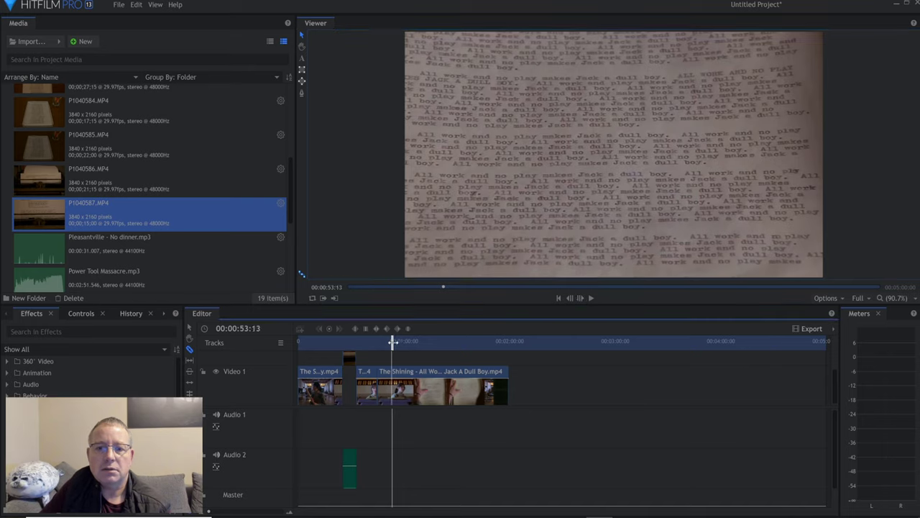
pyautogui.moveTo(393, 342); pyautogui.dragTo(394, 342)
pyautogui.click(570, 299)
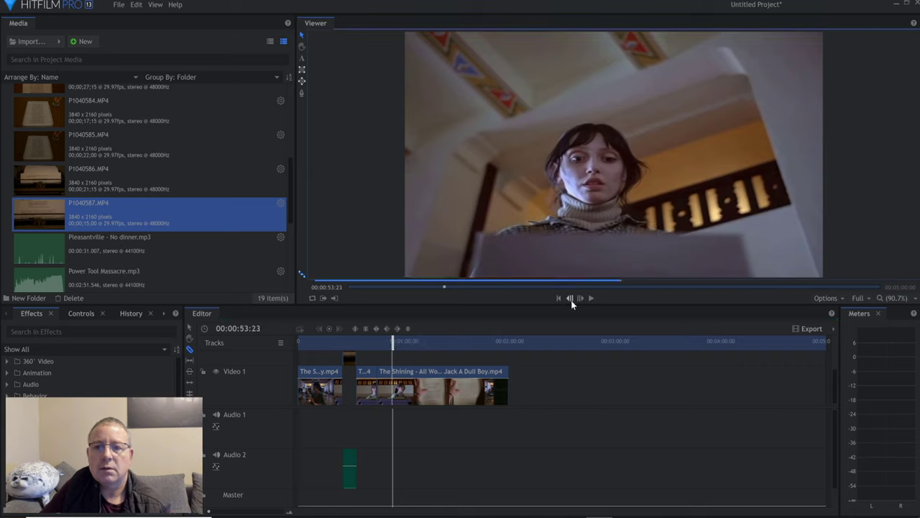
pyautogui.click(570, 298)
pyautogui.click(570, 298)
pyautogui.click(570, 298)
pyautogui.click(571, 299)
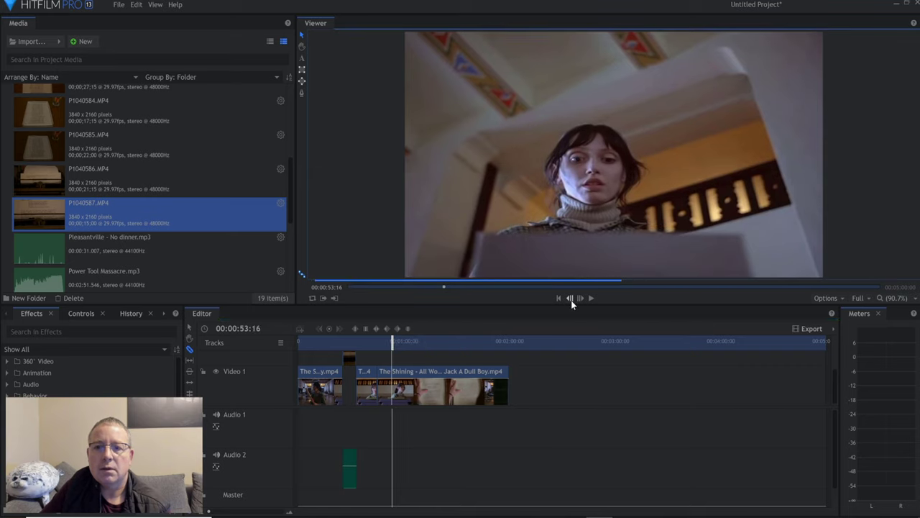
pyautogui.click(571, 299)
pyautogui.click(570, 300)
pyautogui.click(581, 299)
pyautogui.click(392, 378)
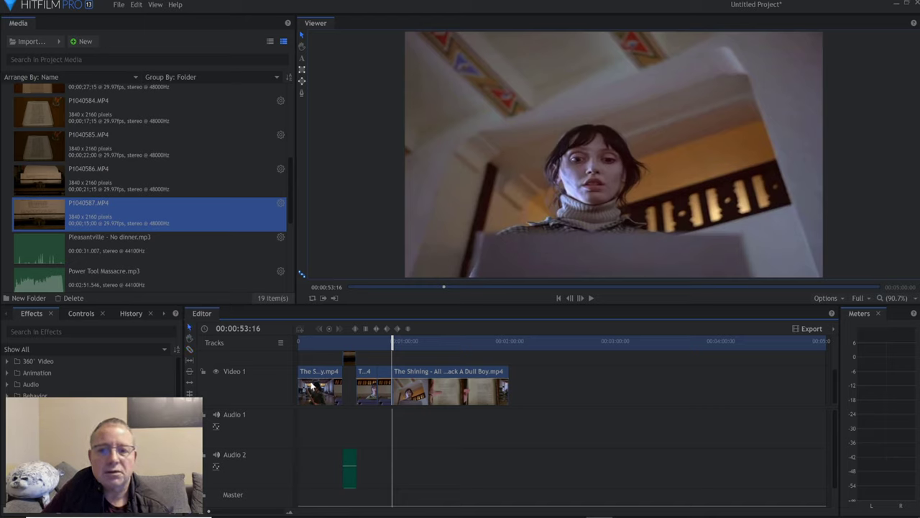
# Delete the manuscript segment between the two new cuts and move the playhead back to 00:00:45:02.
pyautogui.click(385, 377)
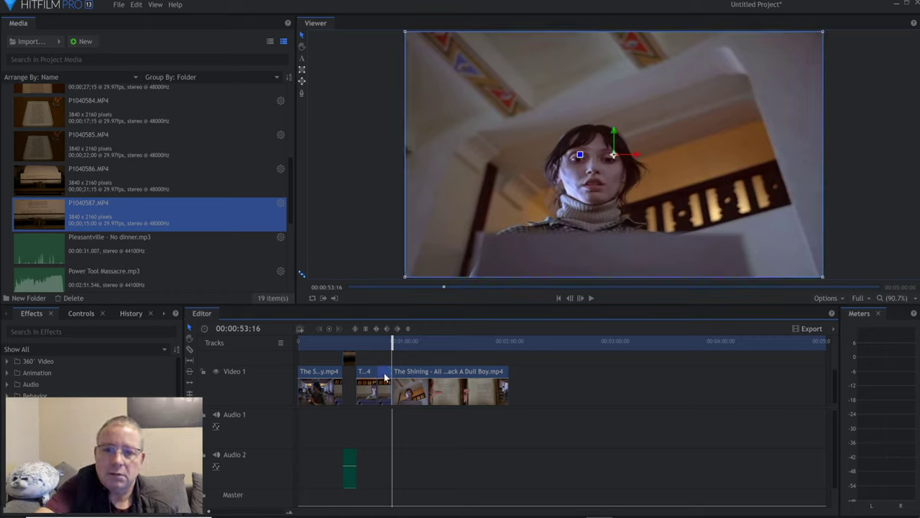
pyautogui.keyDown('ctrl'); pyautogui.click(384, 374); pyautogui.keyUp('ctrl')
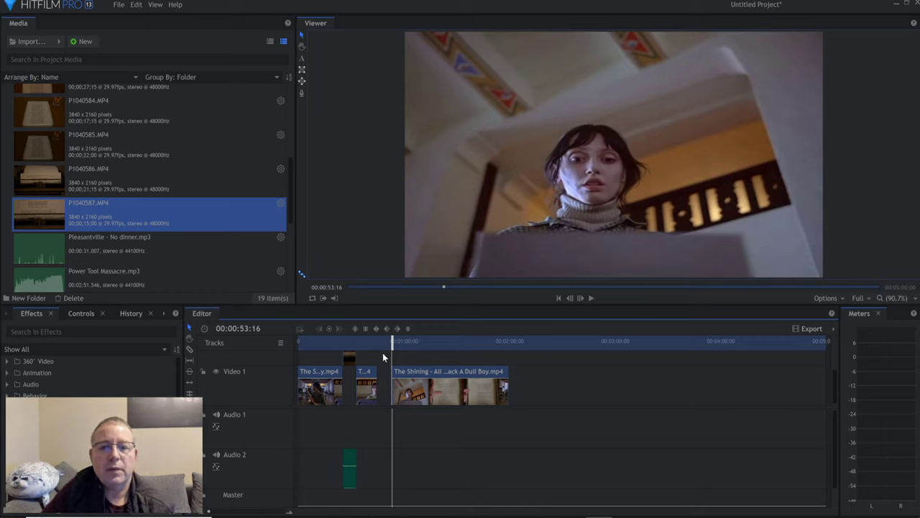
pyautogui.moveTo(393, 341); pyautogui.dragTo(378, 343)
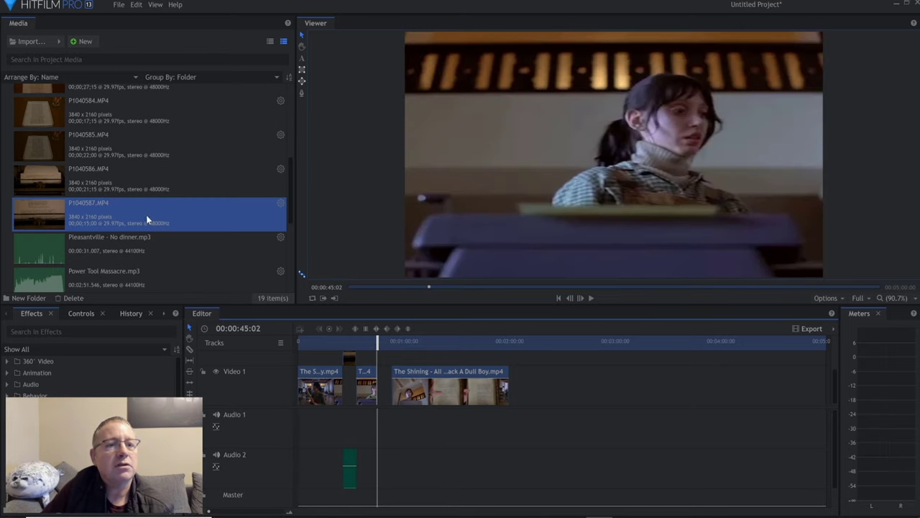
# Trim P1040584.MP4 to run from 00;00;00;29 to 00;00;09;25.
pyautogui.click(134, 122)
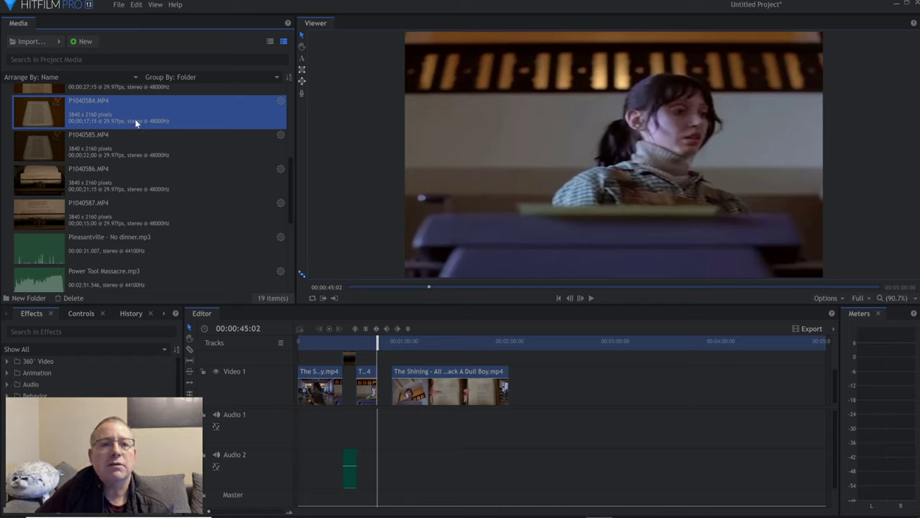
pyautogui.doubleClick(42, 110)
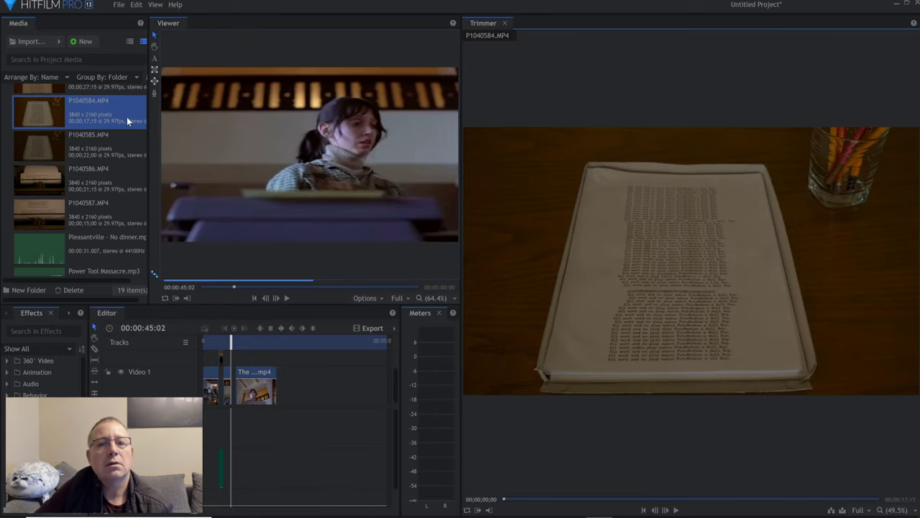
pyautogui.moveTo(663, 372)
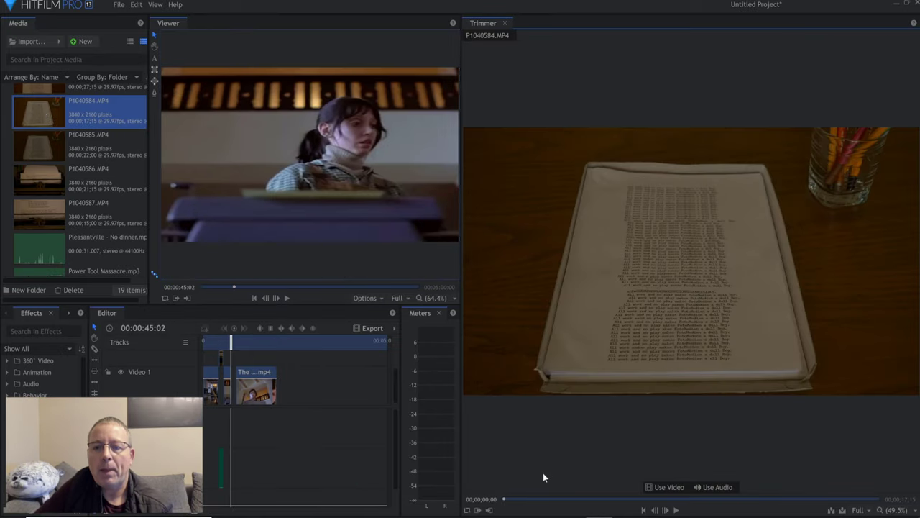
pyautogui.moveTo(514, 501); pyautogui.dragTo(630, 510)
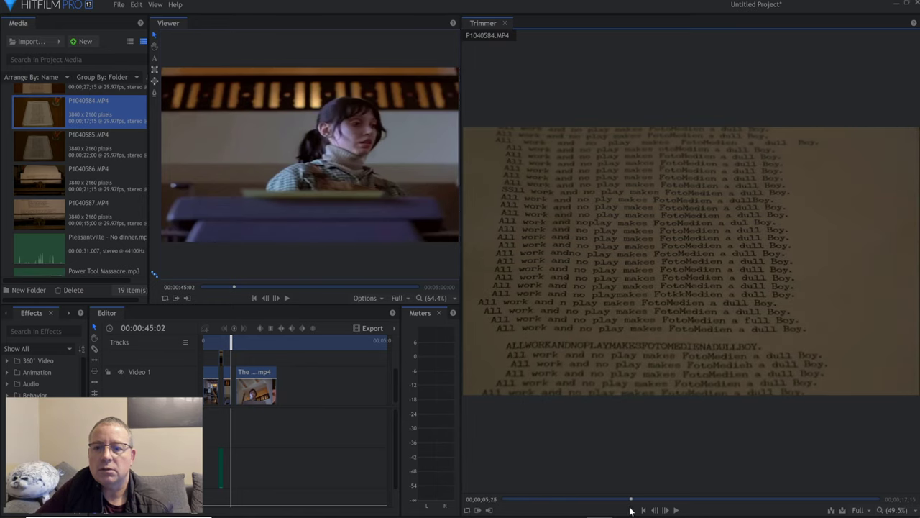
pyautogui.moveTo(702, 512)
pyautogui.mouseDown()
pyautogui.moveTo(756, 512)
pyautogui.moveTo(714, 515)
pyautogui.mouseUp()
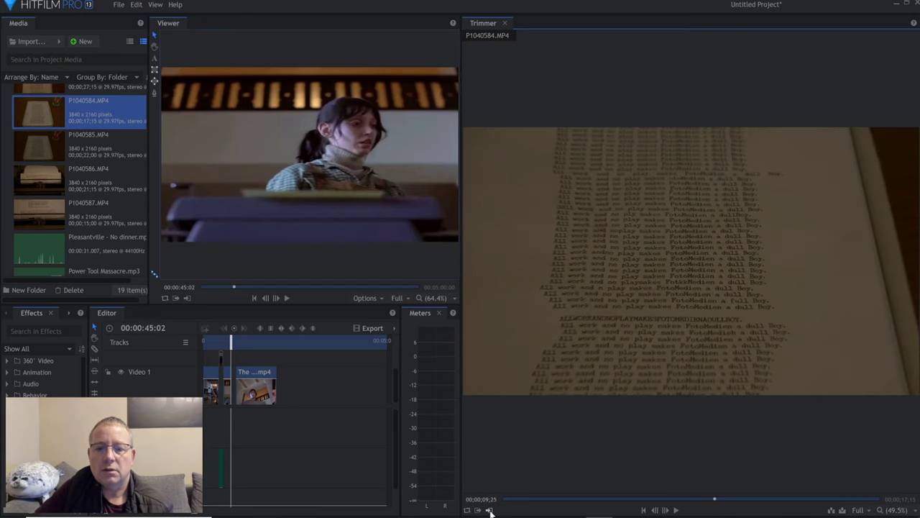
pyautogui.moveTo(511, 501); pyautogui.dragTo(536, 503)
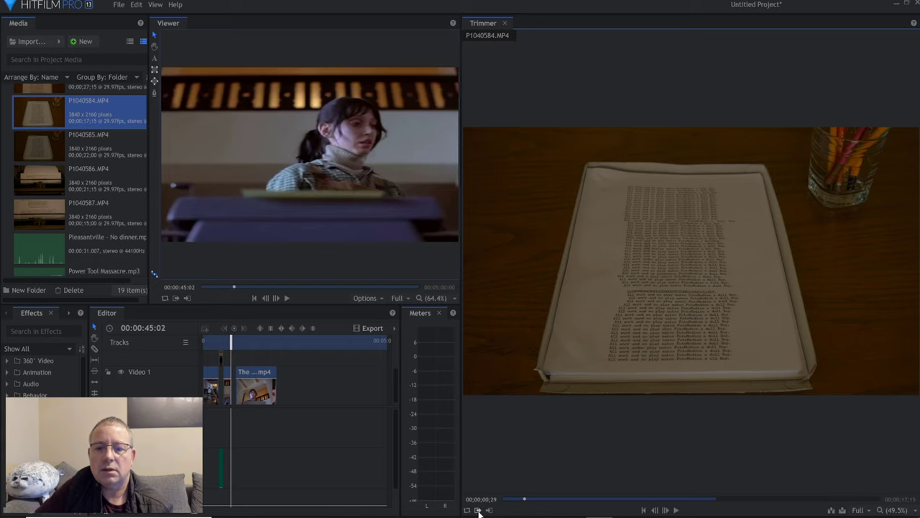
# Place the trimmed P1040584.MP4 on a track above the Shining footage at 00:00:45:02 and close the Trimmer.
pyautogui.moveTo(723, 221)
pyautogui.moveTo(721, 262); pyautogui.dragTo(230, 367)
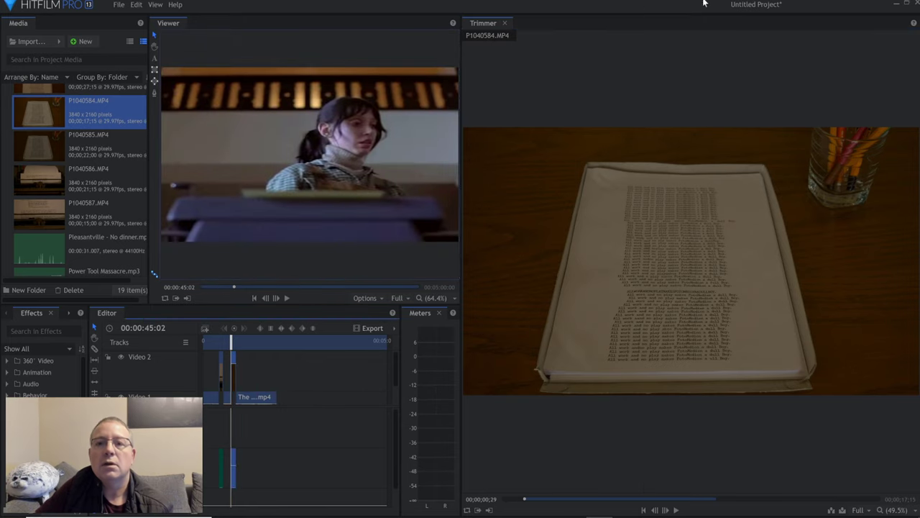
pyautogui.click(504, 23)
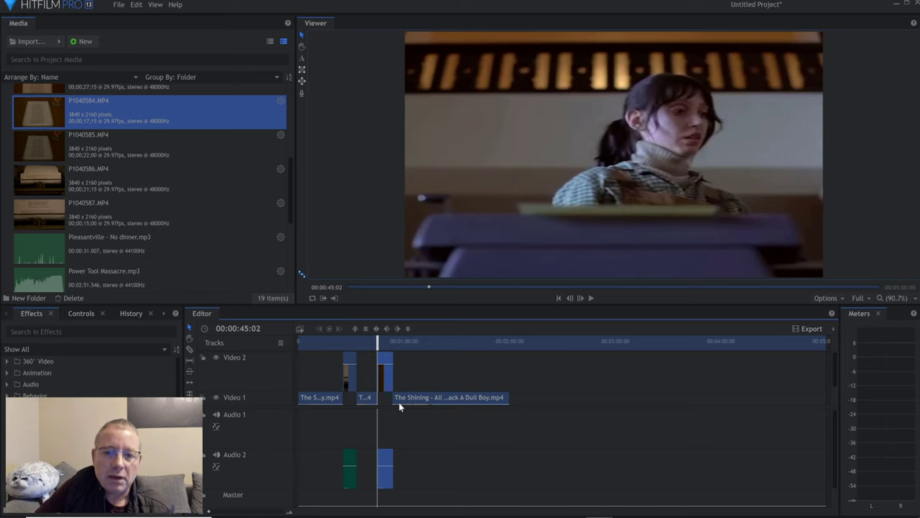
# Preview the frame at 00:00:53:14 and fit the P1040584.MP4 clip to the frame.
pyautogui.click(393, 341)
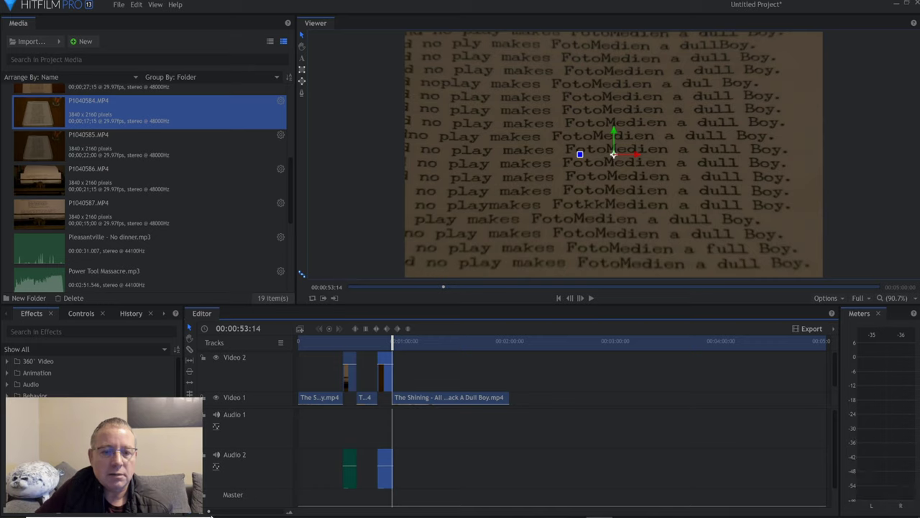
pyautogui.rightClick(385, 360)
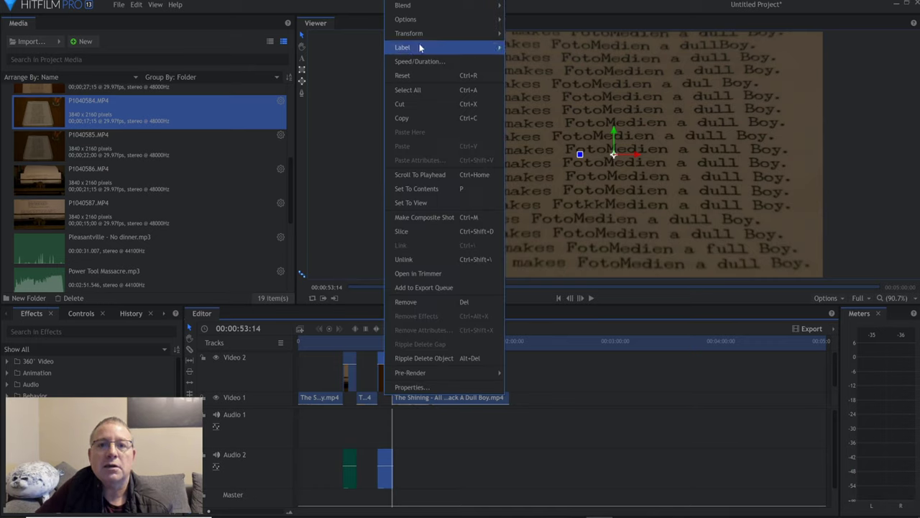
pyautogui.moveTo(425, 36)
pyautogui.click(528, 34)
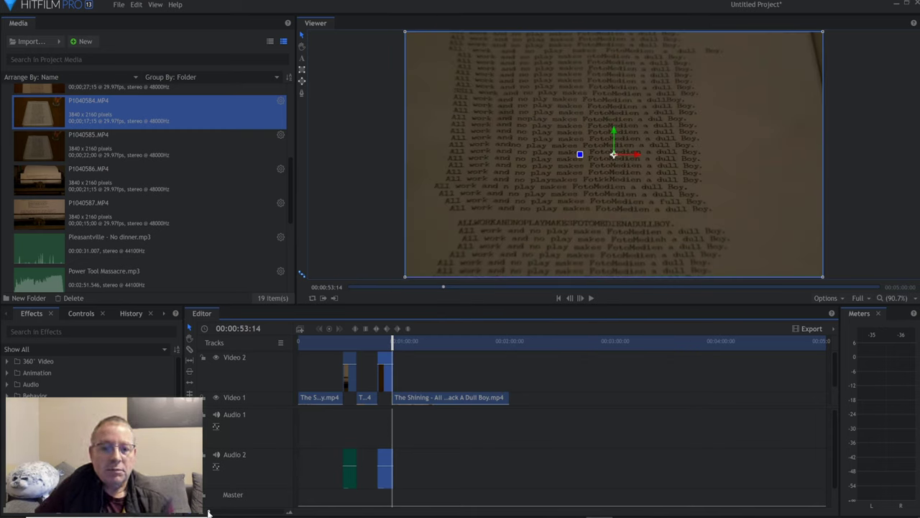
# Shift the following Shining segment so it starts exactly where the P1040584.MP4 clip ends.
pyautogui.moveTo(209, 511); pyautogui.dragTo(213, 513)
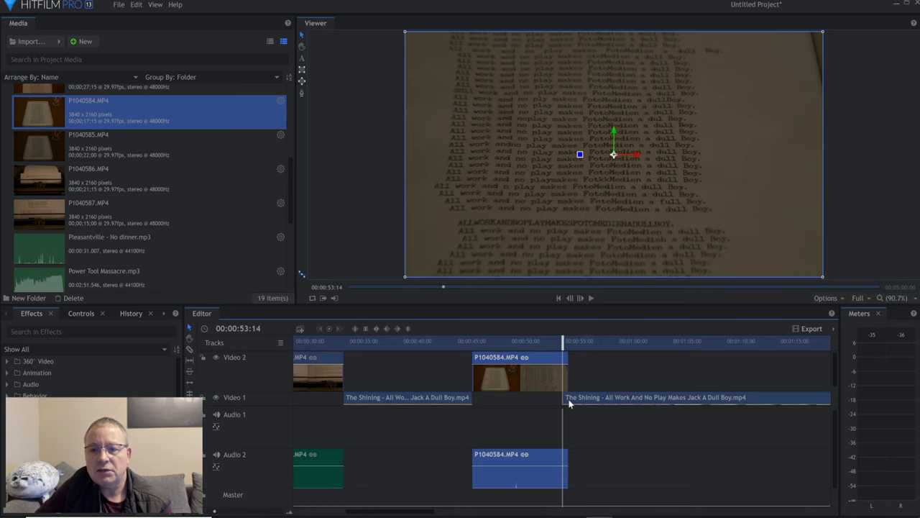
pyautogui.click(575, 399)
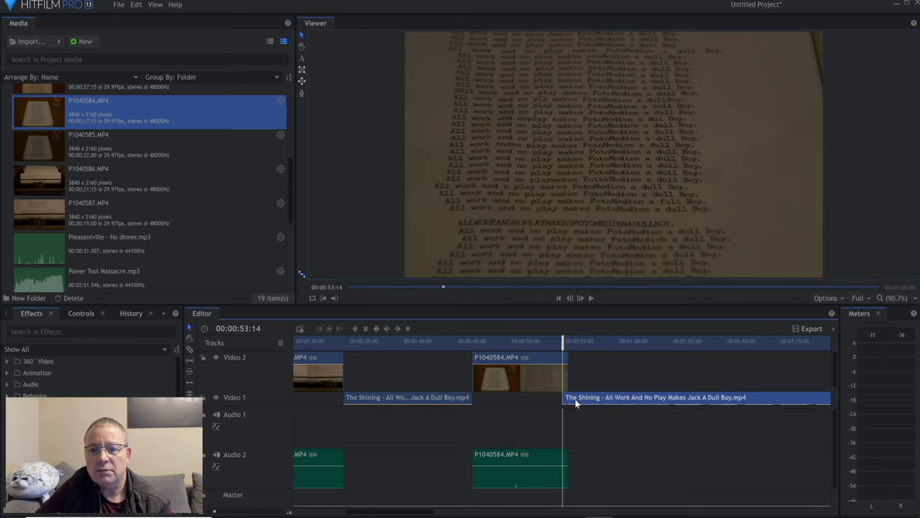
pyautogui.moveTo(575, 402); pyautogui.dragTo(575, 373)
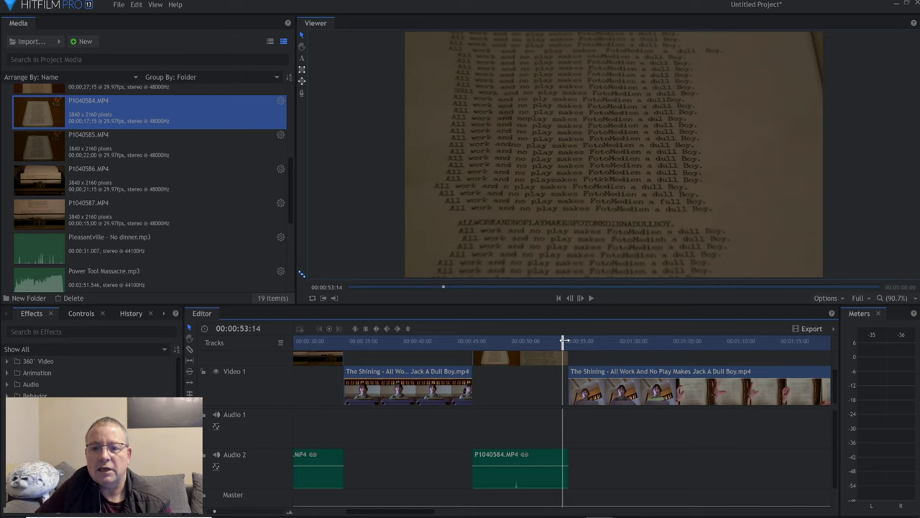
# Play the timeline from 00:00:44:21 to 00:01:03:01 to review the inserted manuscript shot and the low-angle shot.
pyautogui.moveTo(564, 341); pyautogui.dragTo(470, 342)
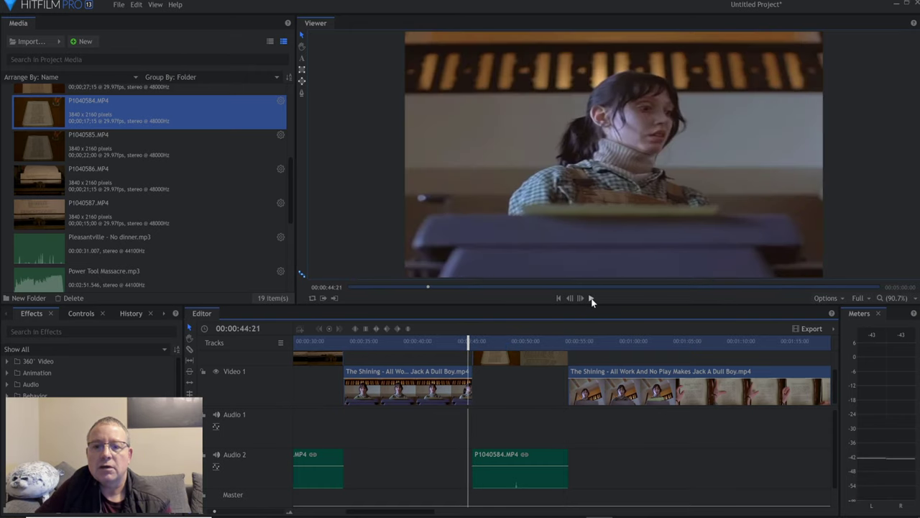
pyautogui.click(591, 298)
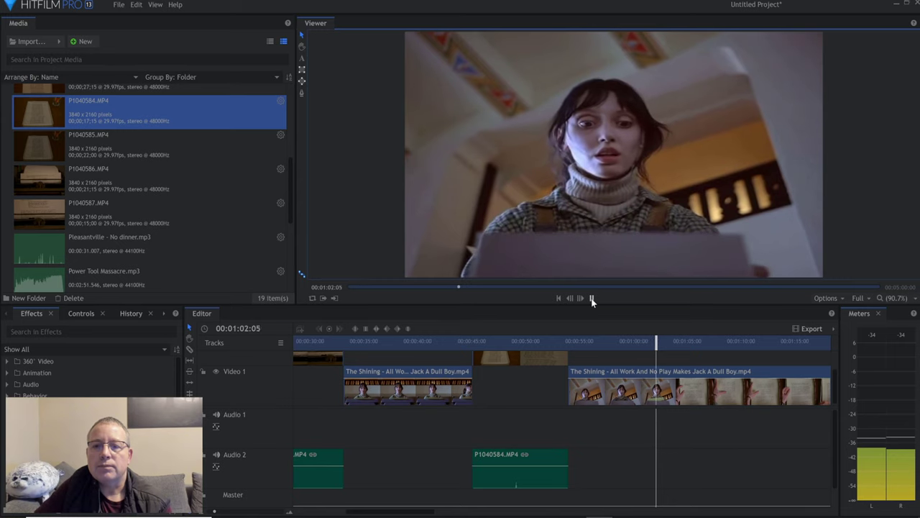
pyautogui.click(592, 298)
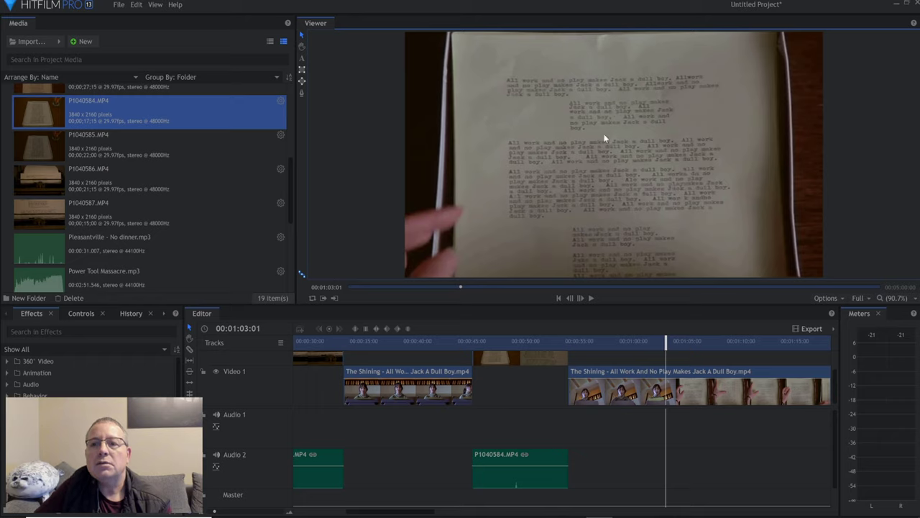
# Slice the Shining clip at 00:01:02:13, just before the low-angle shot changes to the manuscript pages.
pyautogui.moveTo(669, 341); pyautogui.dragTo(660, 343)
pyautogui.click(570, 298)
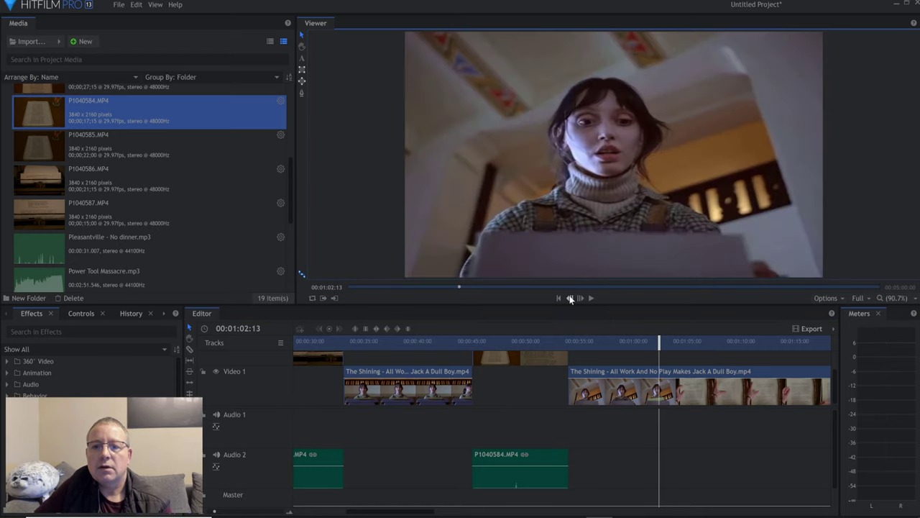
pyautogui.click(188, 350)
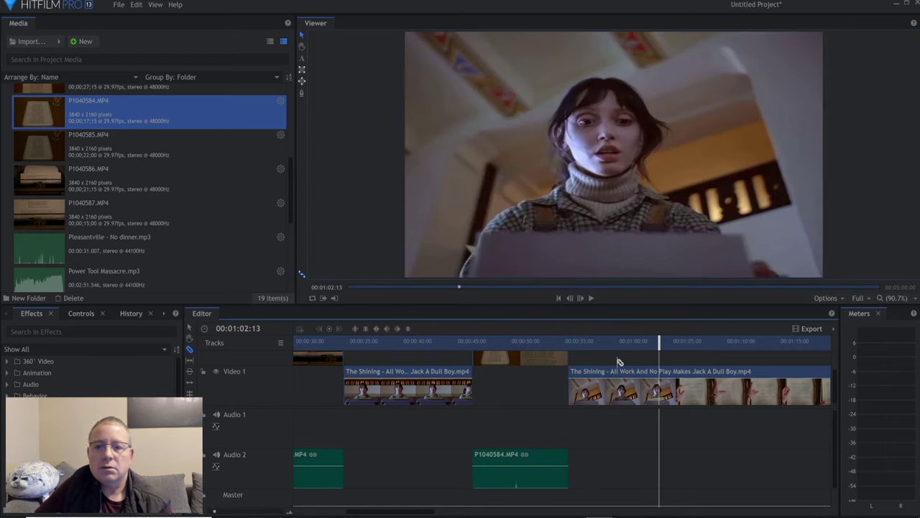
pyautogui.click(659, 381)
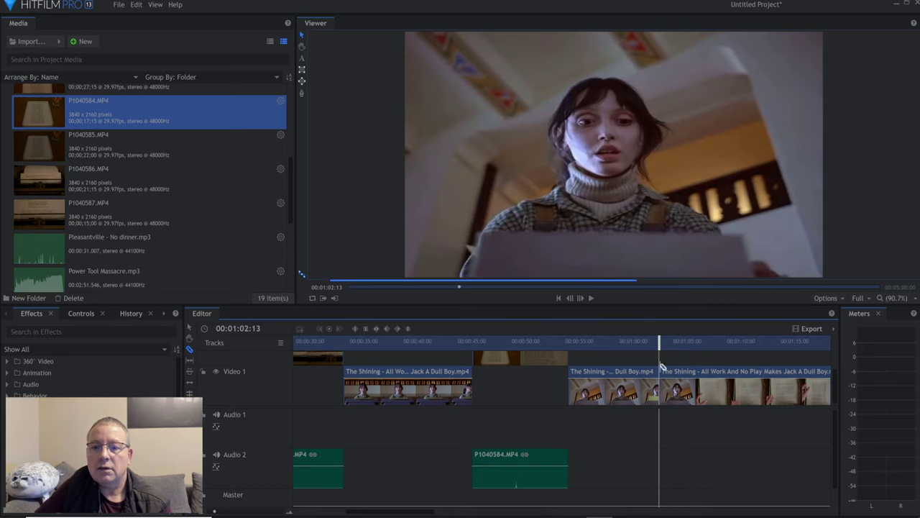
# Slice the Shining clip at 00:01:28:17, where the woman reappears, and delete the manuscript segment between the two cuts.
pyautogui.moveTo(660, 343); pyautogui.dragTo(765, 343)
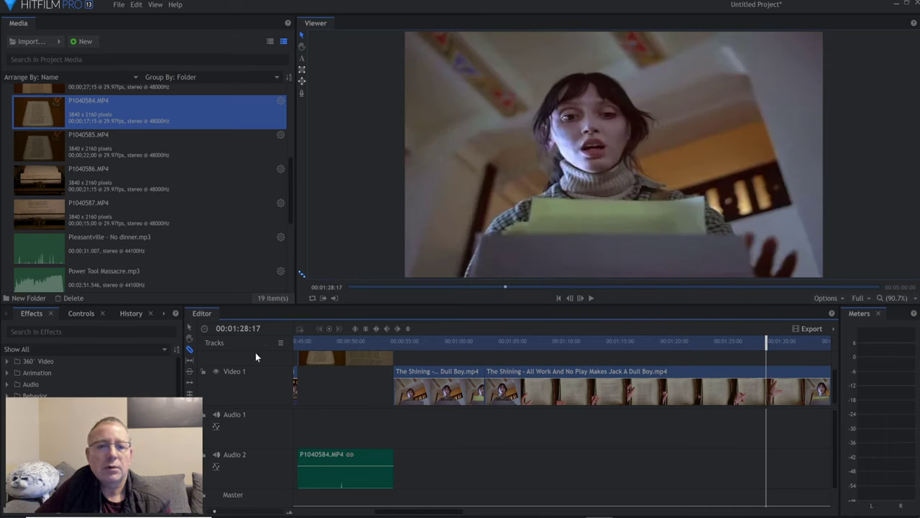
pyautogui.click(767, 383)
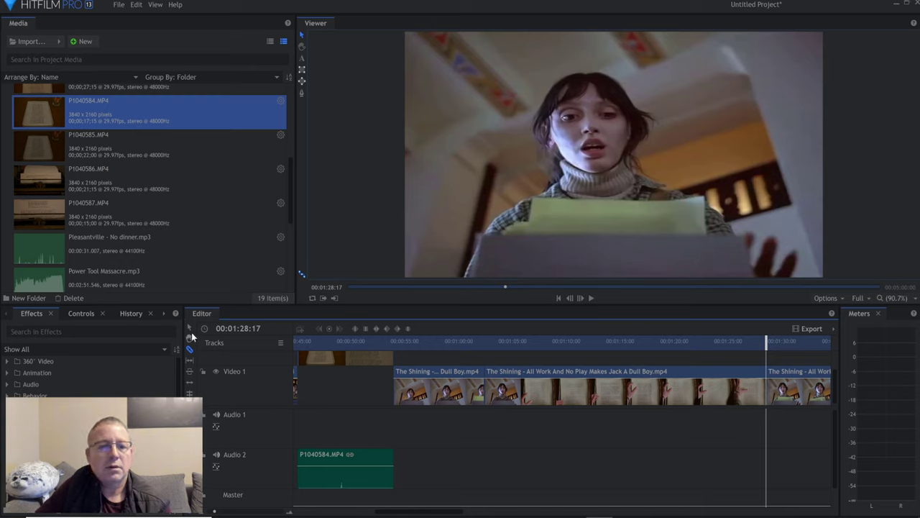
pyautogui.click(638, 374)
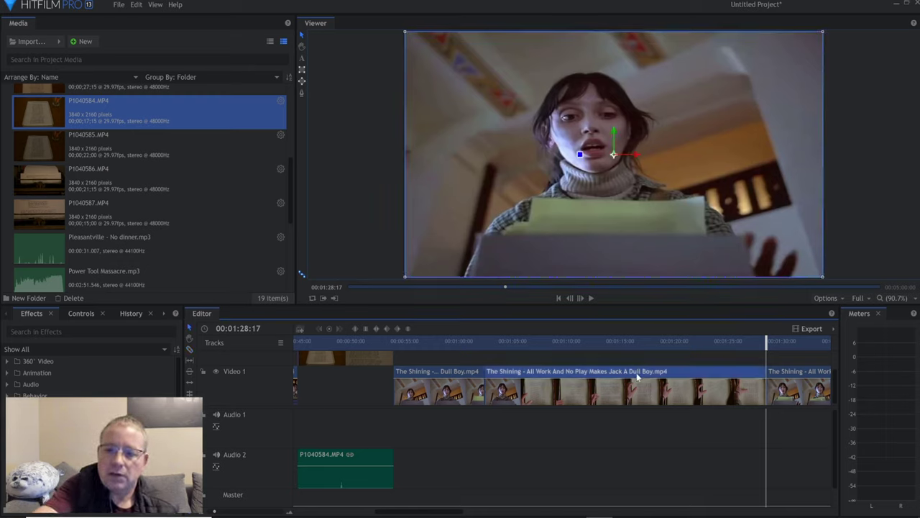
pyautogui.press('Delete')
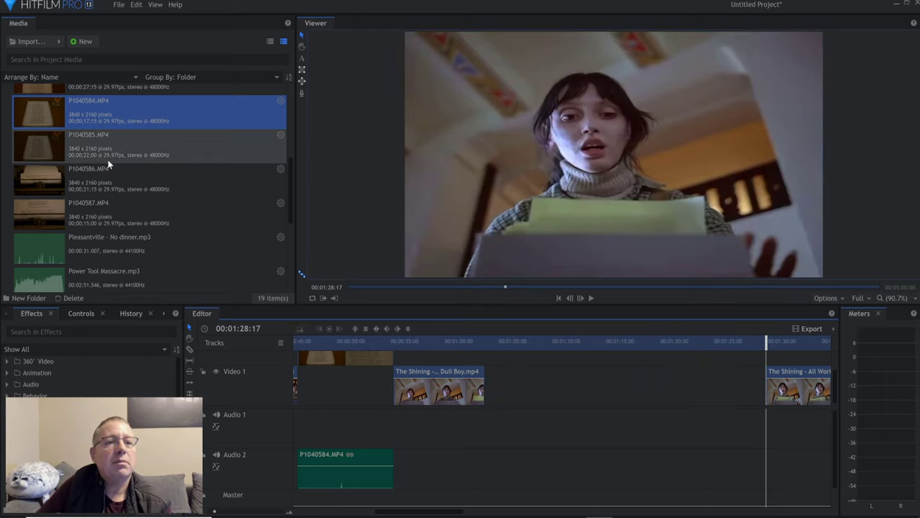
# Trim P1040583.MP4 to run from 00;00;04;29 to 00;00;21;04.
pyautogui.scroll(3, 137, 185)
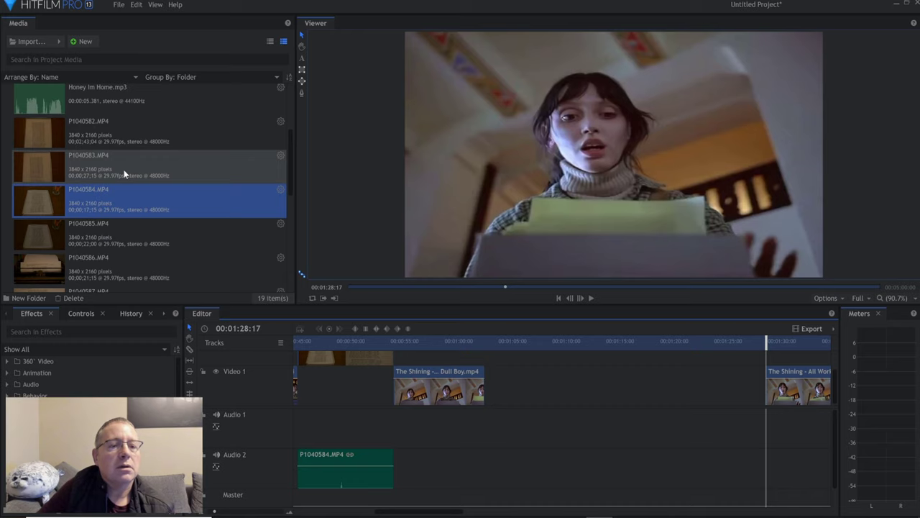
pyautogui.click(124, 174)
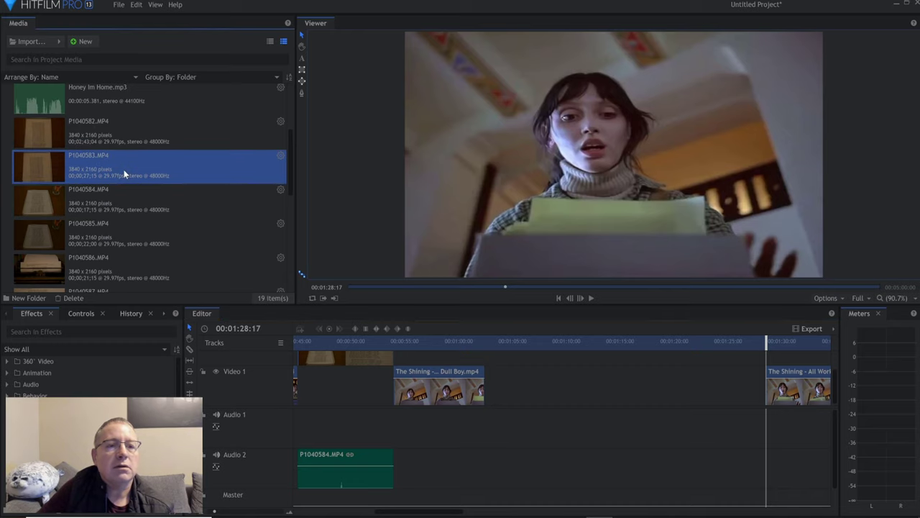
pyautogui.doubleClick(122, 173)
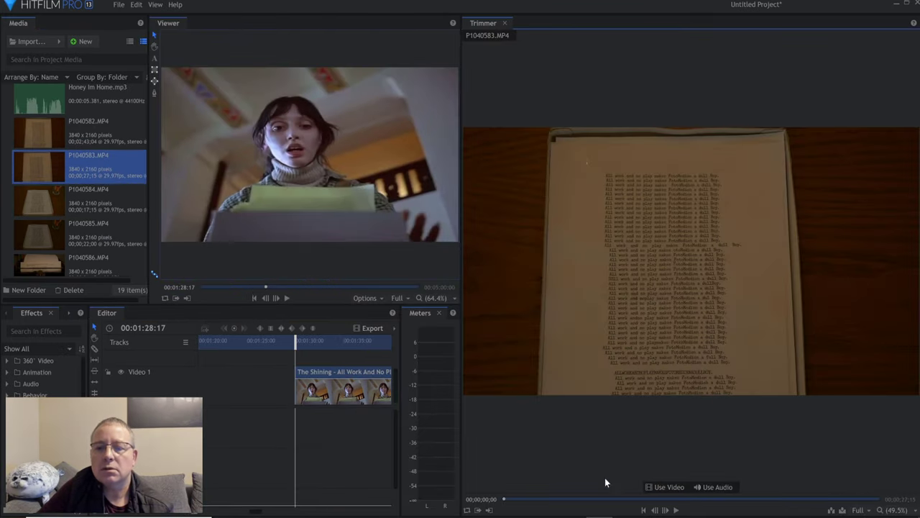
pyautogui.moveTo(531, 501); pyautogui.dragTo(580, 501)
pyautogui.moveTo(596, 499); pyautogui.dragTo(572, 501)
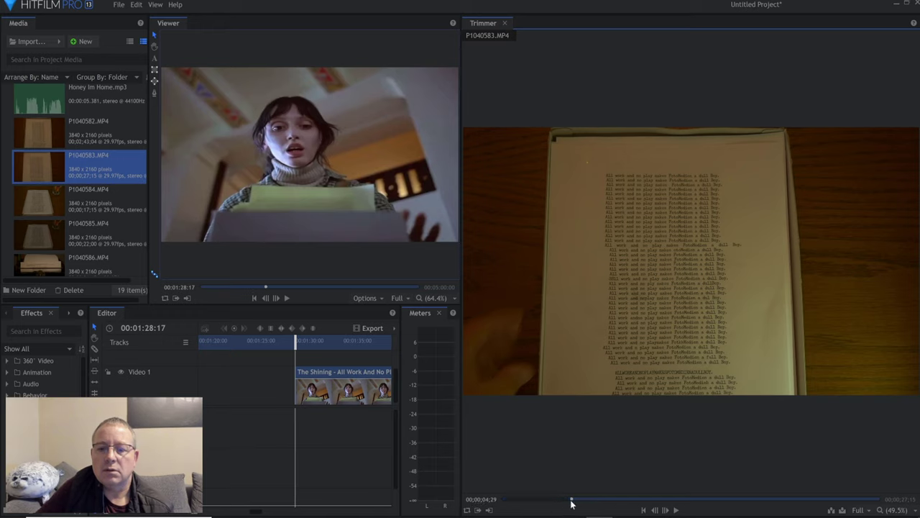
pyautogui.moveTo(572, 501); pyautogui.dragTo(793, 502)
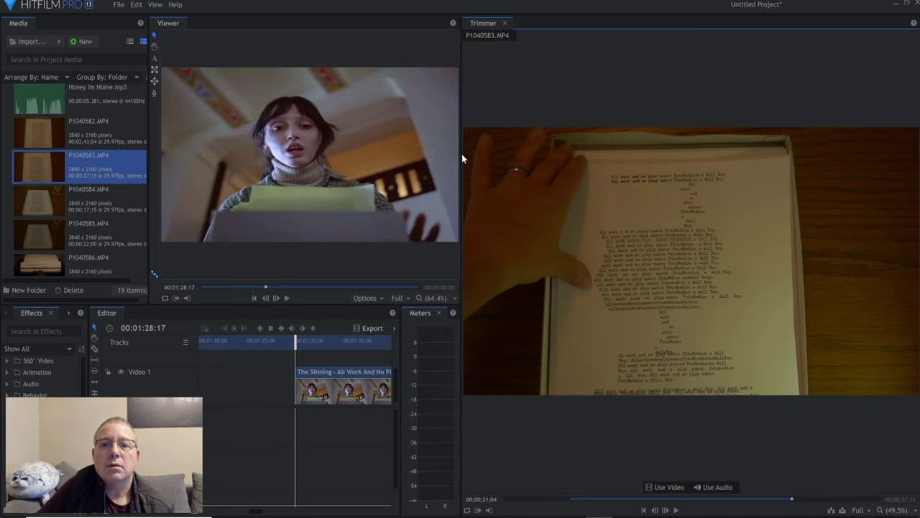
# Place the trimmed P1040583.MP4 on Video 2 right after the low-angle shot and move the last Shining segment against its end.
pyautogui.moveTo(462, 154); pyautogui.dragTo(641, 151)
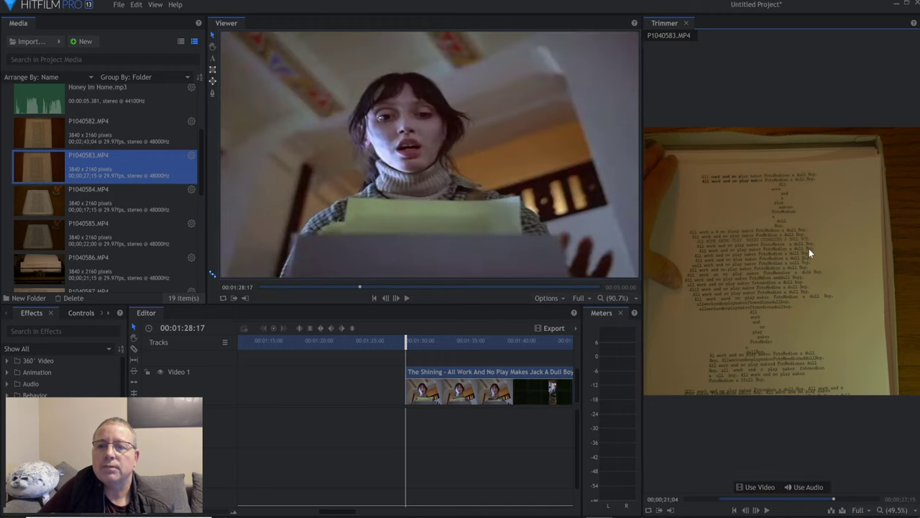
pyautogui.moveTo(809, 250); pyautogui.dragTo(292, 358)
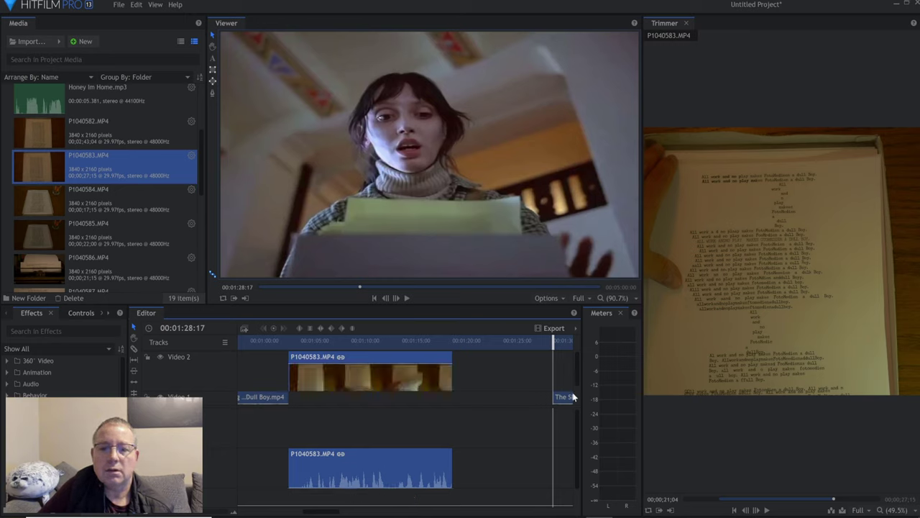
pyautogui.click(686, 24)
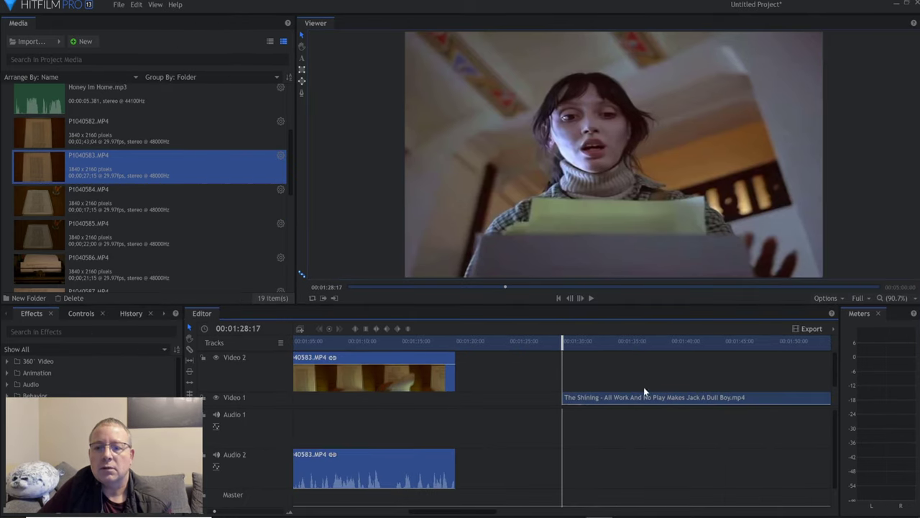
pyautogui.moveTo(607, 391); pyautogui.dragTo(501, 386)
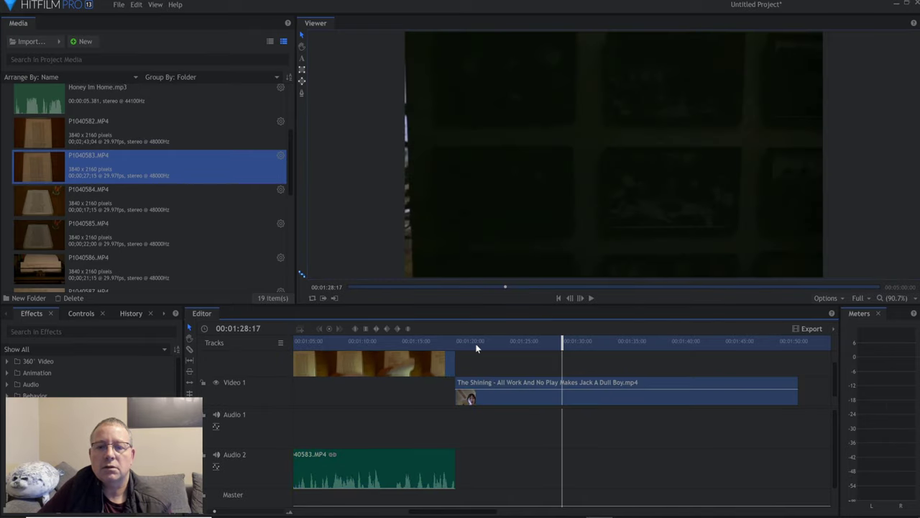
# Play the edit from 00:00:24:15 into the start of the inserted P1040583.MP4 clip to check the replaced shots.
pyautogui.moveTo(466, 342); pyautogui.dragTo(247, 347)
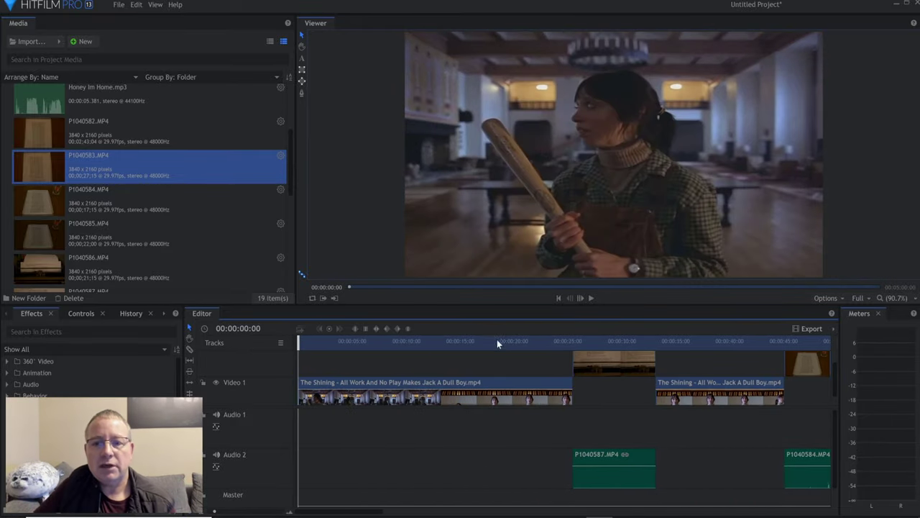
pyautogui.click(563, 344)
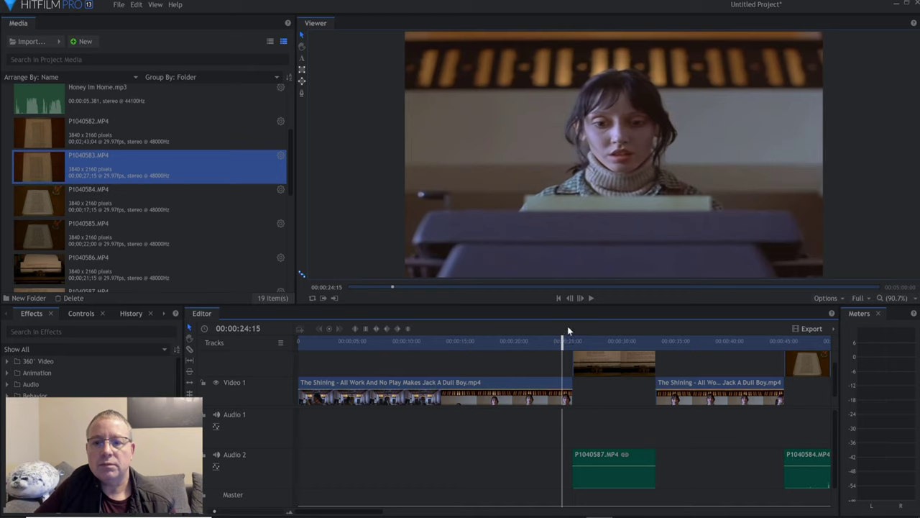
pyautogui.click(591, 298)
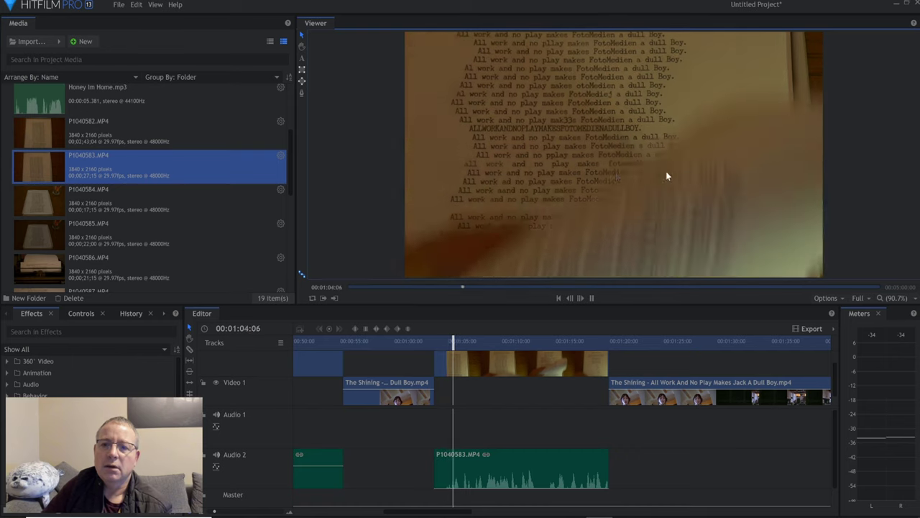
pyautogui.click(591, 297)
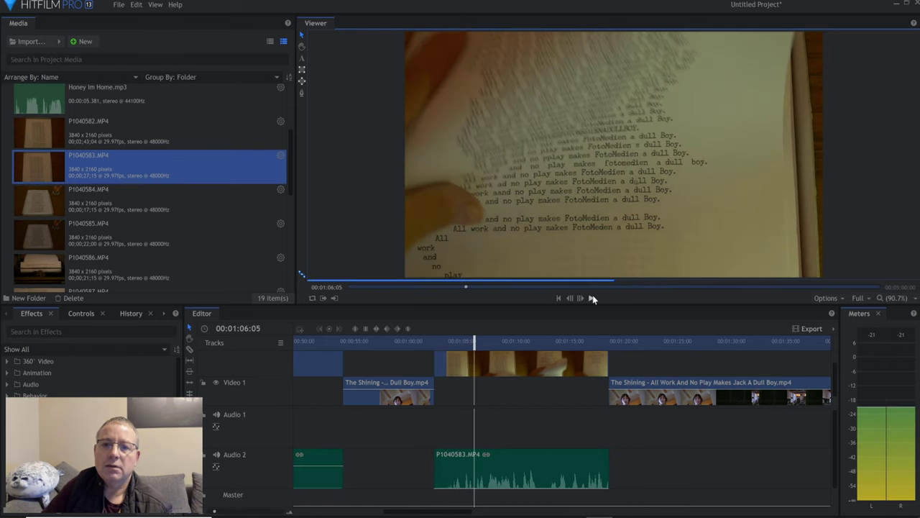
# Fit P1040583.MP4 on Video 2 to the frame and play it through into the following Shining segment.
pyautogui.rightClick(519, 356)
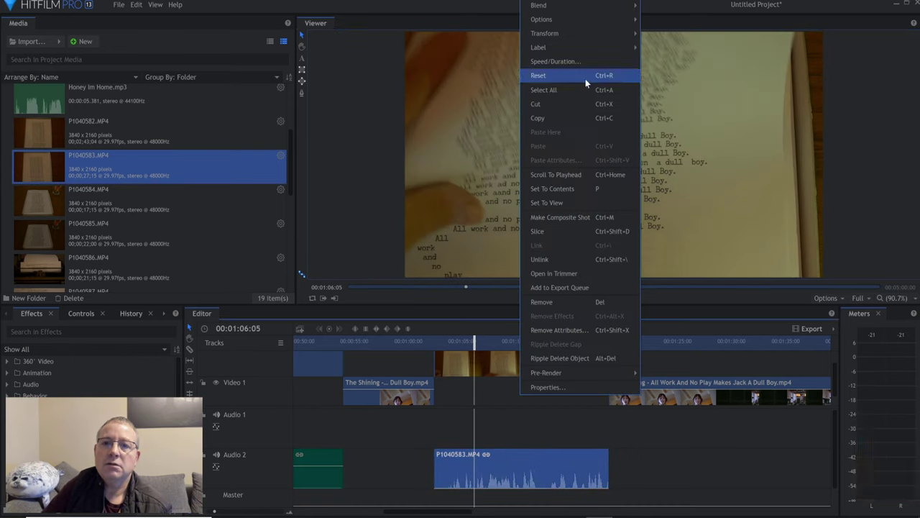
pyautogui.moveTo(573, 33)
pyautogui.click(657, 33)
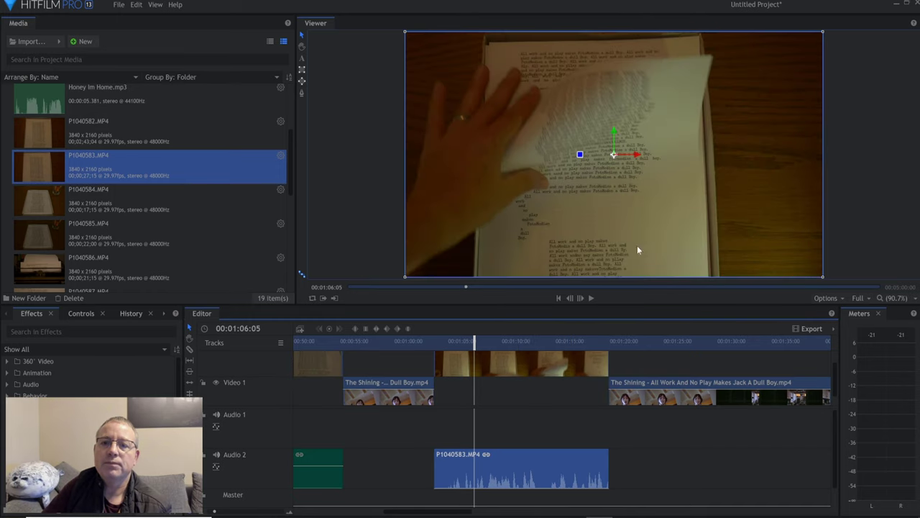
pyautogui.click(592, 297)
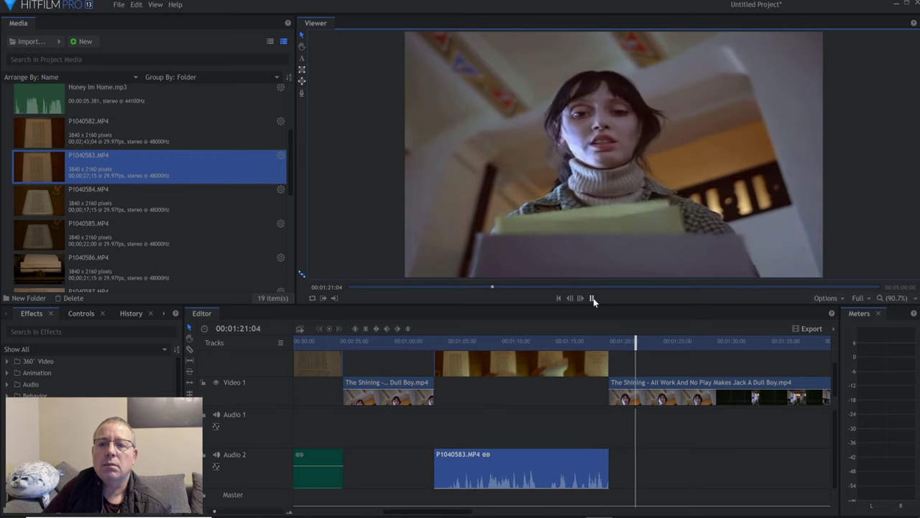
pyautogui.click(593, 298)
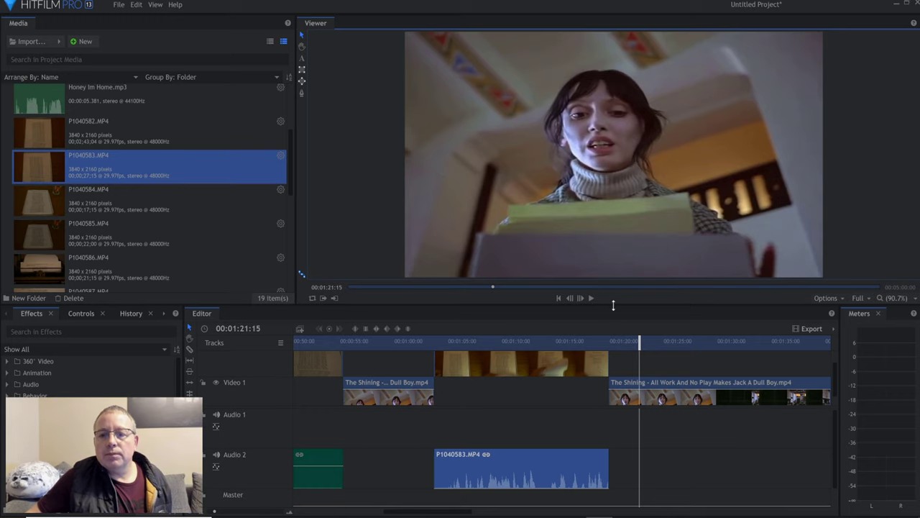
# Enlarge the timeline area upwards to fit the full Video 2 track, visit OBS and return to HitFilm.
pyautogui.moveTo(612, 304); pyautogui.dragTo(604, 246)
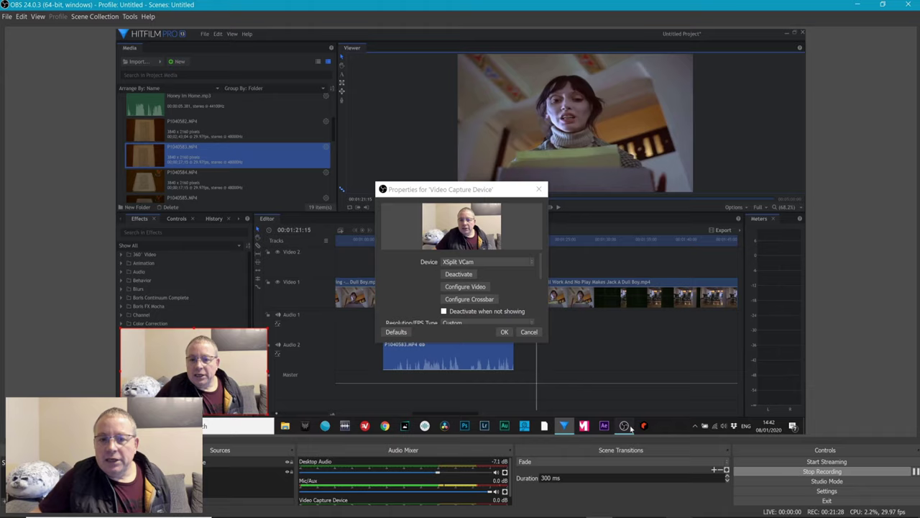
pyautogui.click(624, 425)
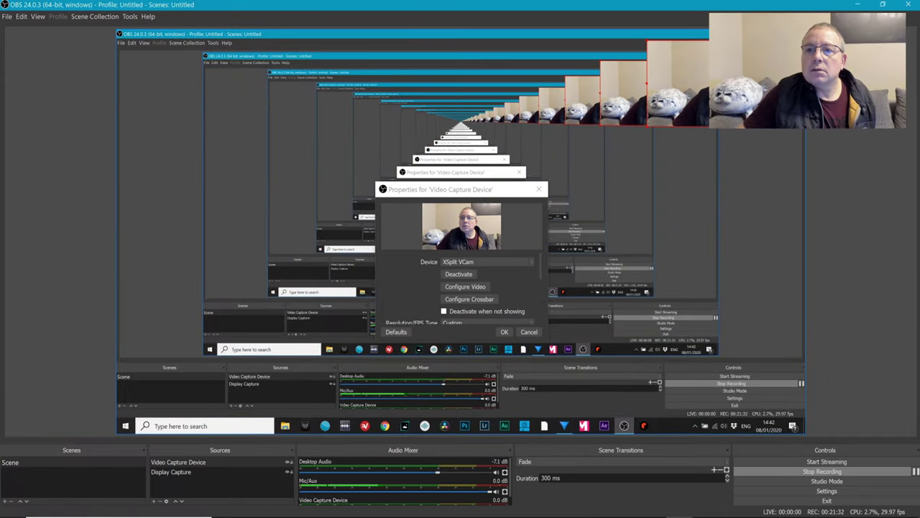
pyautogui.click(564, 425)
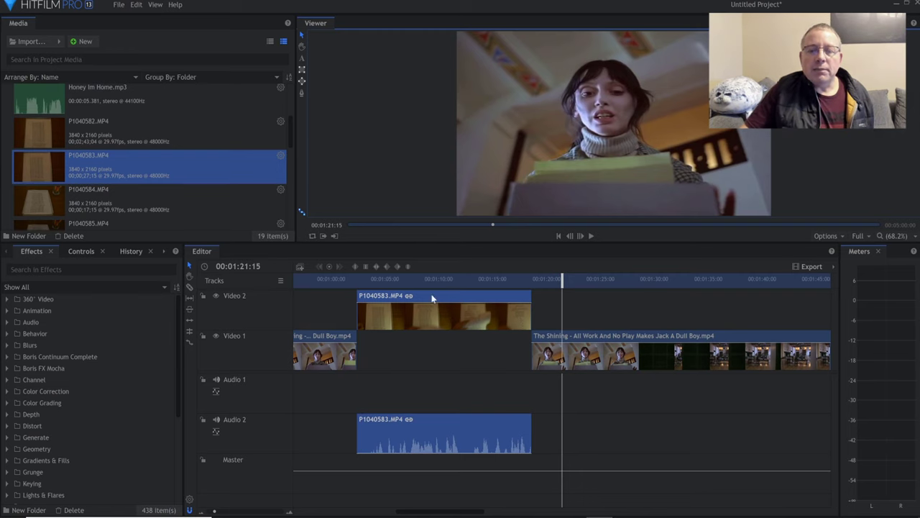
# Try the Auto Levels color correction effect on P1040583.MP4 at 00:01:04:26 and undo it.
pyautogui.click(383, 281)
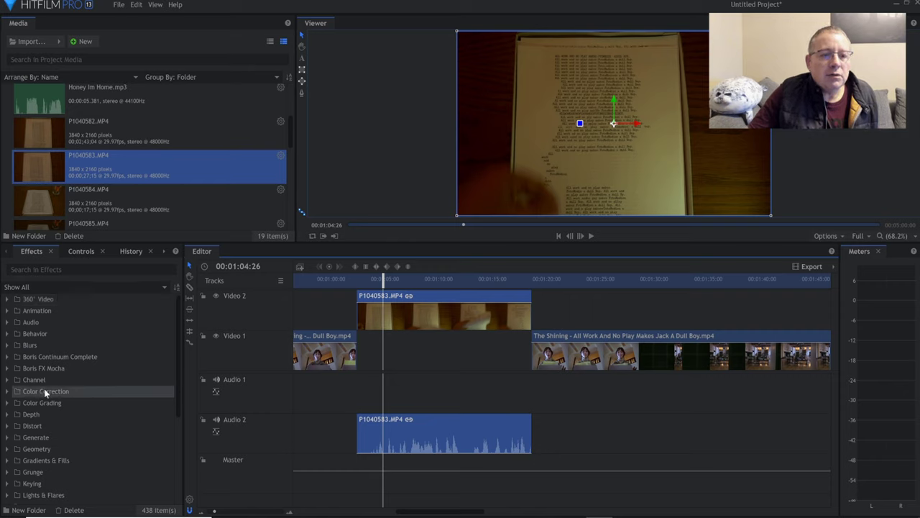
pyautogui.click(8, 392)
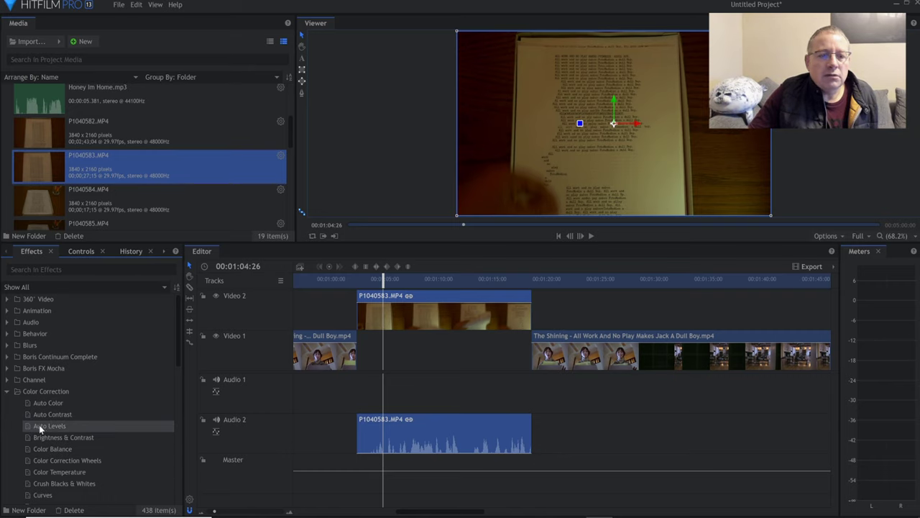
pyautogui.moveTo(39, 424); pyautogui.dragTo(412, 316)
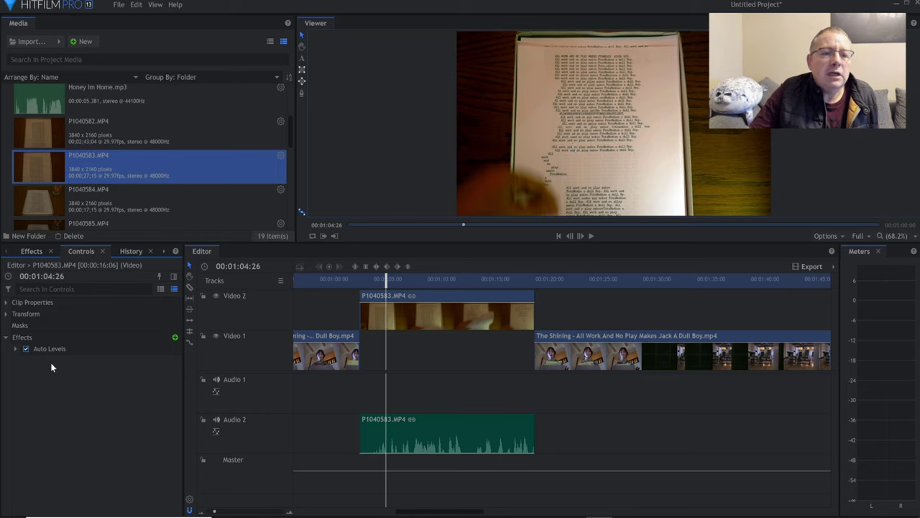
pyautogui.click(135, 7)
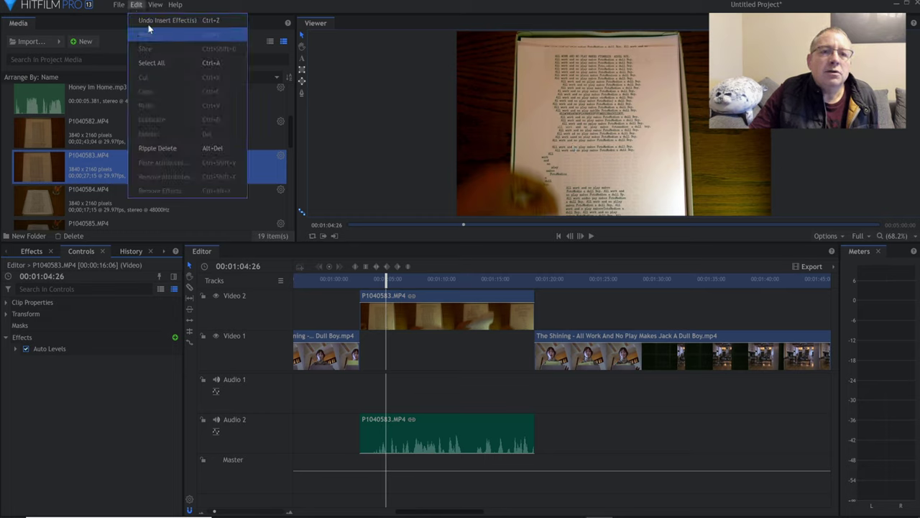
pyautogui.click(152, 22)
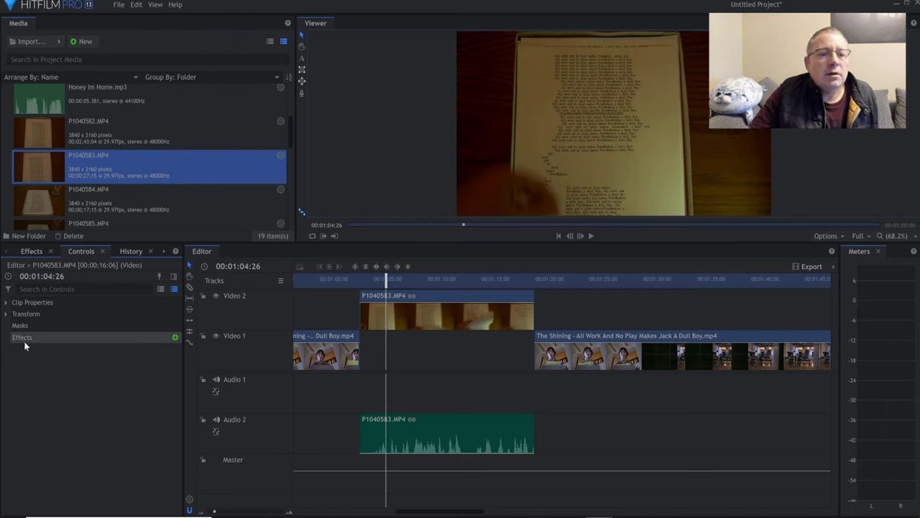
# Try the Gamma color correction effect on P1040583.MP4, look at its channel settings and undo it.
pyautogui.click(29, 250)
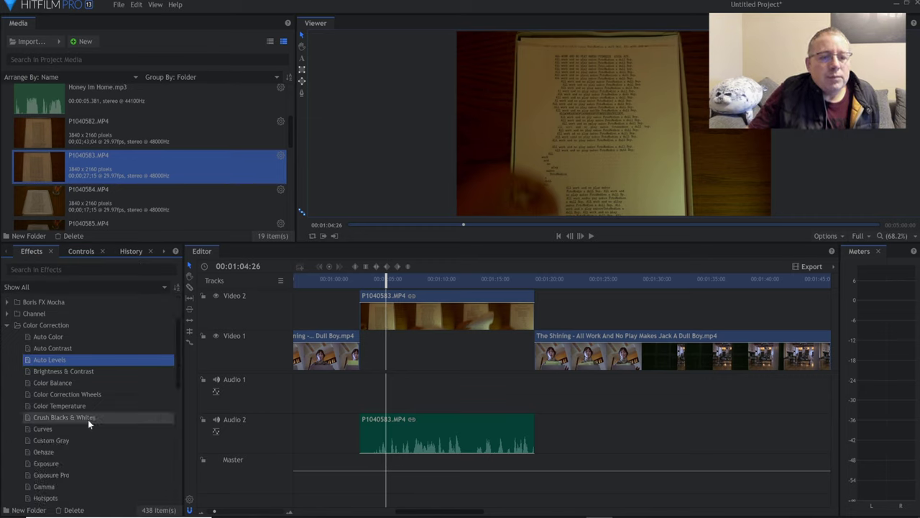
pyautogui.scroll(-1, 87, 420)
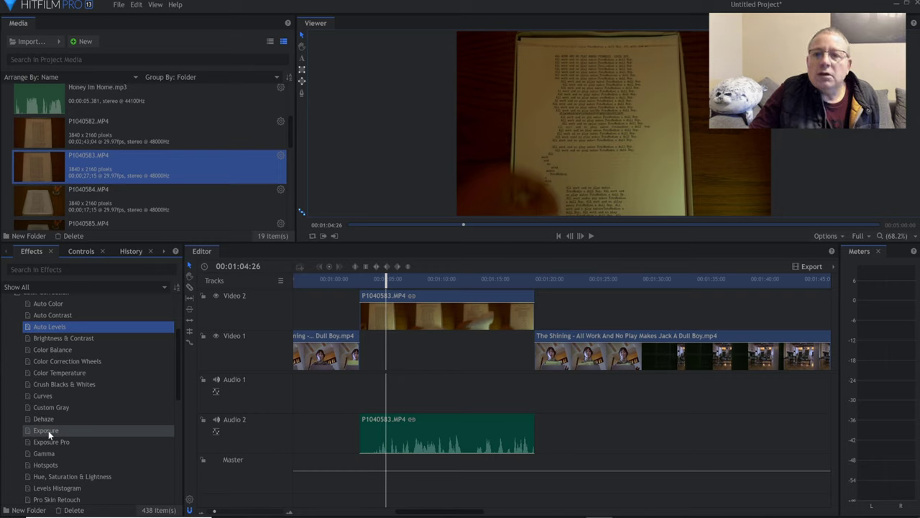
pyautogui.click(45, 453)
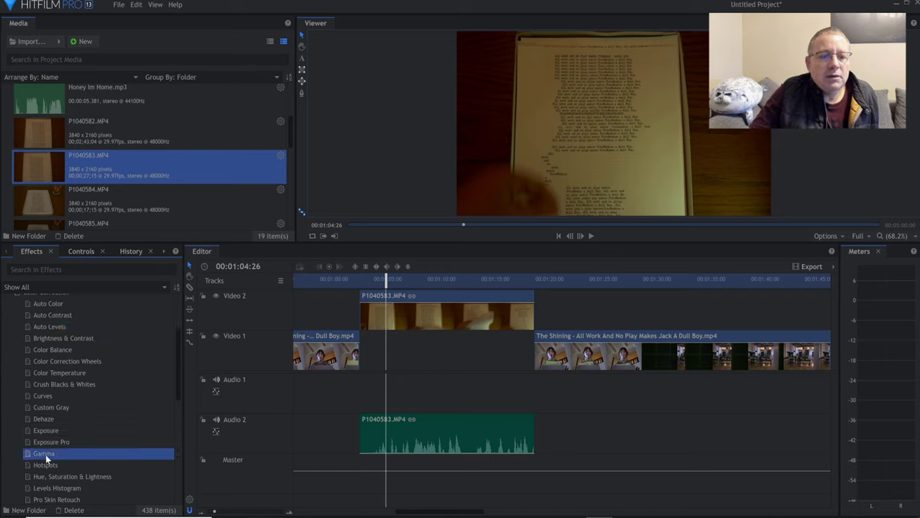
pyautogui.moveTo(46, 457); pyautogui.dragTo(424, 324)
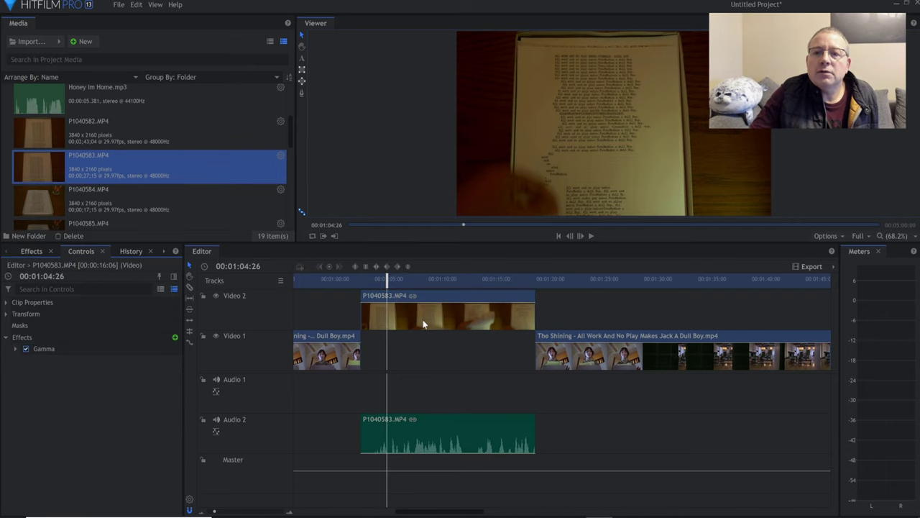
pyautogui.click(15, 350)
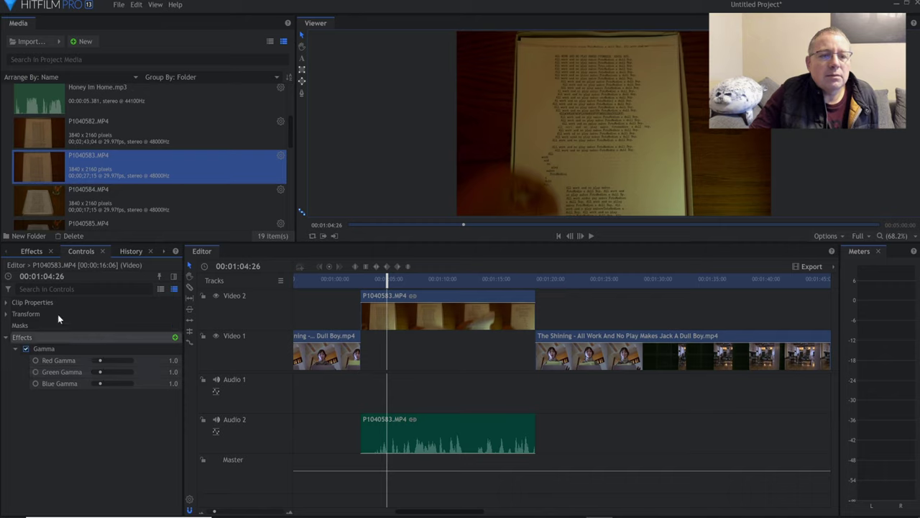
pyautogui.click(138, 6)
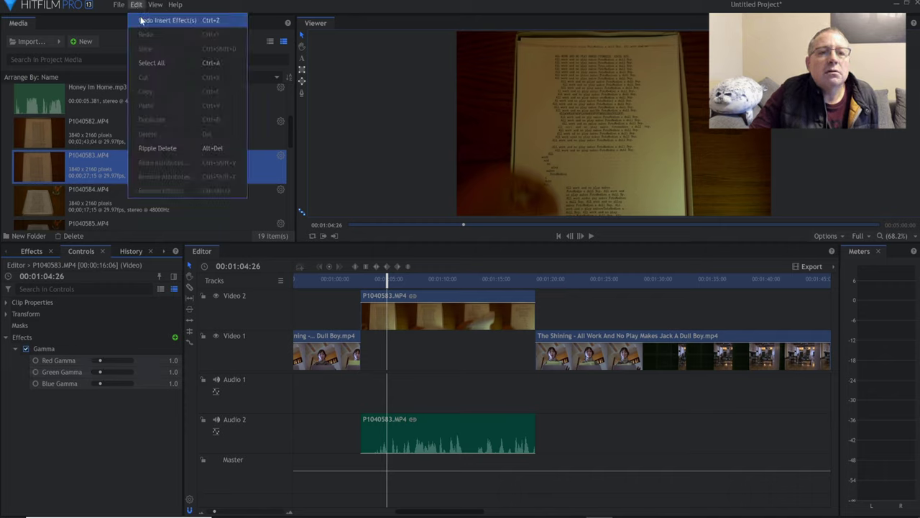
pyautogui.click(144, 20)
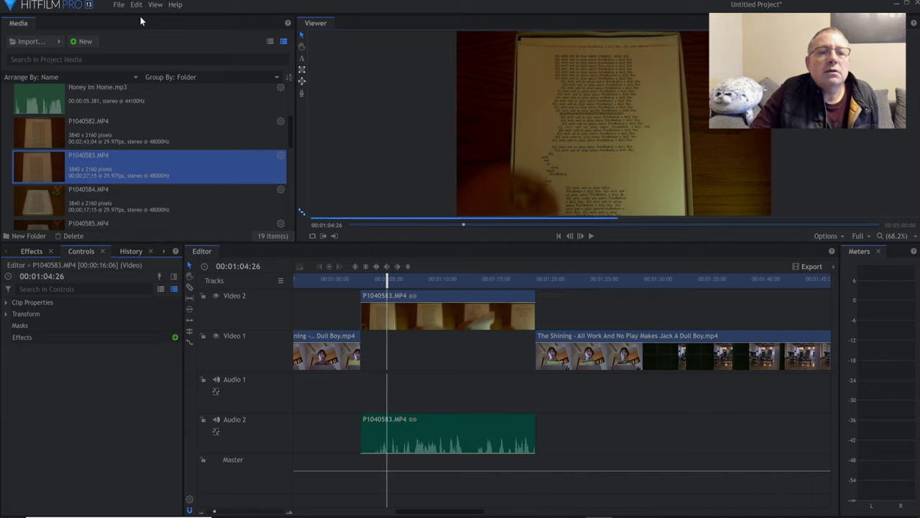
# Apply the Exposure color correction effect to P1040583.MP4 and set its exposure to 0.59.
pyautogui.click(32, 251)
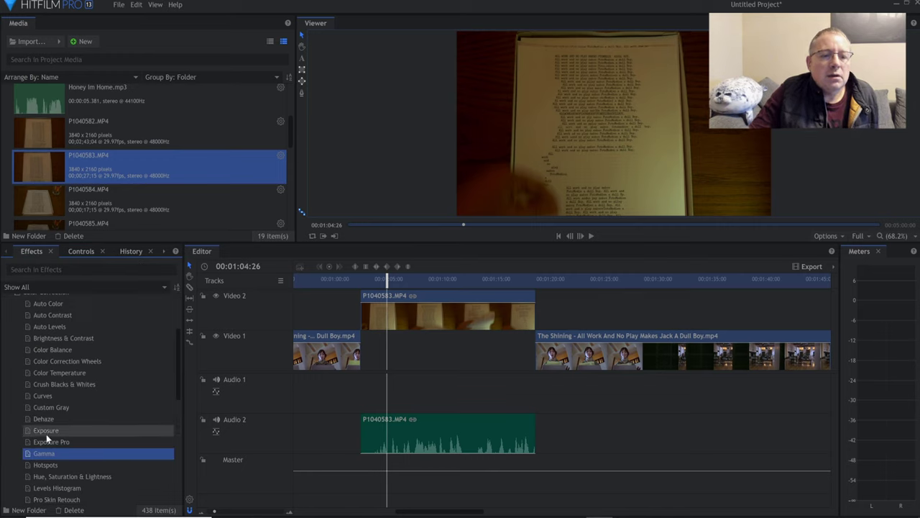
pyautogui.moveTo(46, 431); pyautogui.dragTo(391, 319)
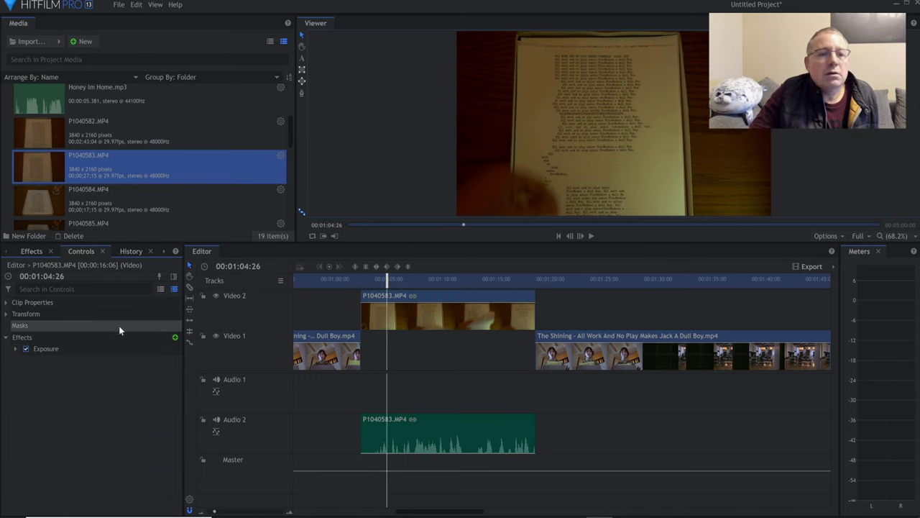
pyautogui.click(15, 349)
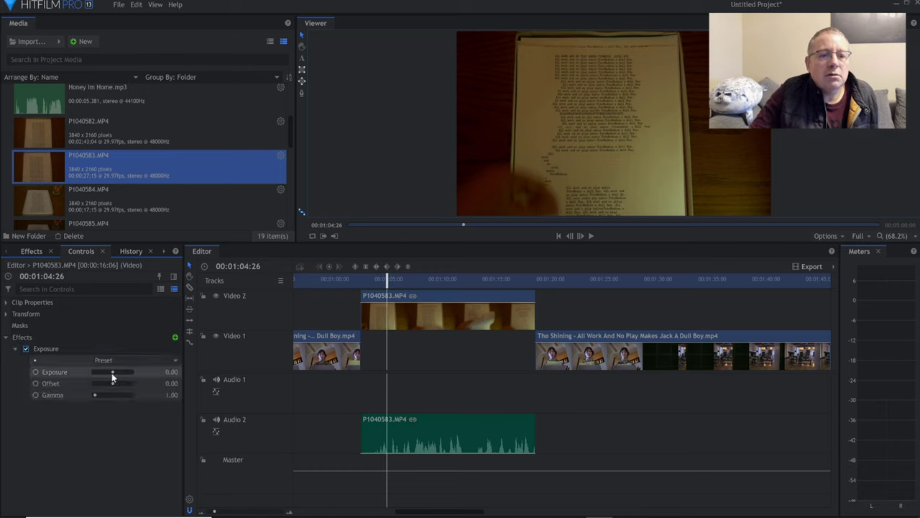
pyautogui.moveTo(113, 374); pyautogui.dragTo(112, 374)
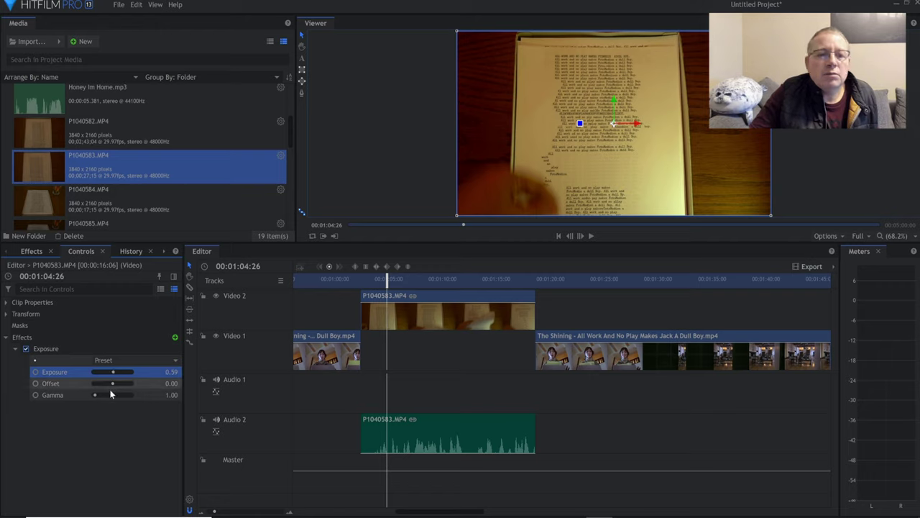
# Set the Exposure effect's gamma to 1.05, offset to 0.02 and exposure to 0.65, and compare the clip with the preceding Shining shot.
pyautogui.moveTo(95, 395); pyautogui.dragTo(93, 395)
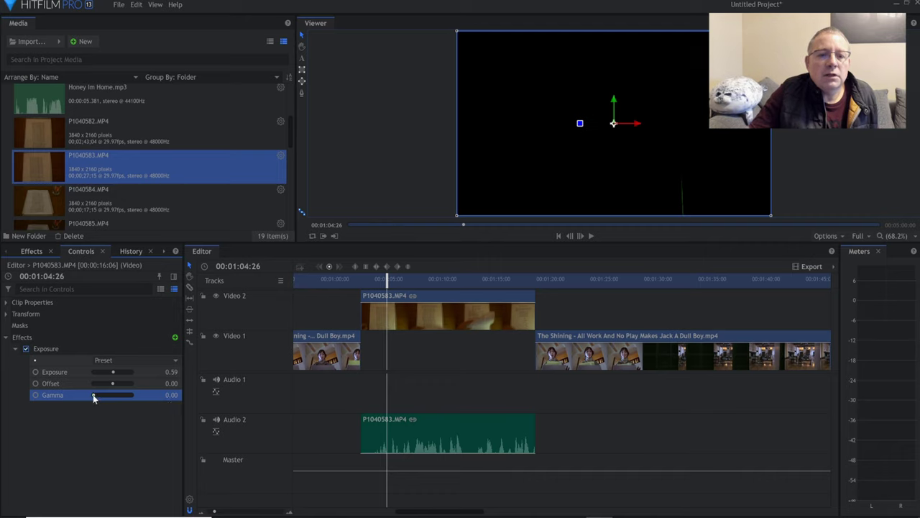
pyautogui.moveTo(94, 399); pyautogui.dragTo(93, 395)
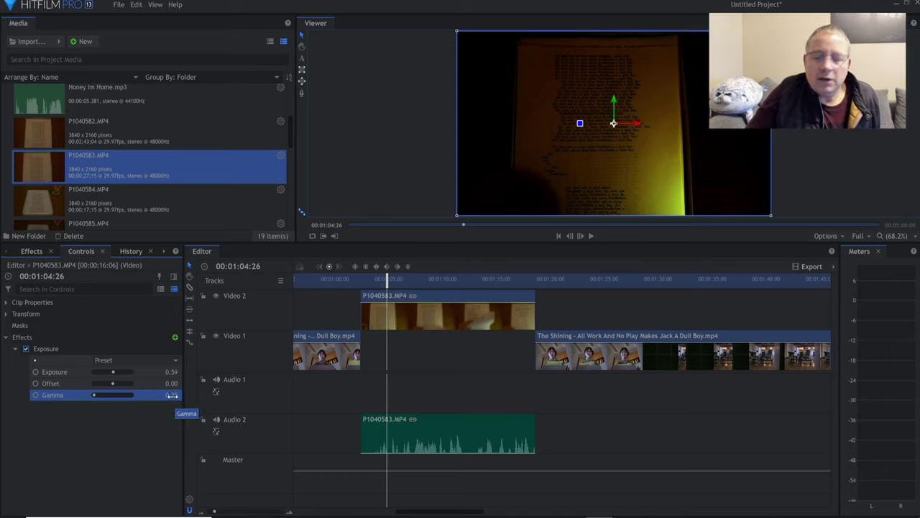
pyautogui.moveTo(171, 395); pyautogui.dragTo(214, 396)
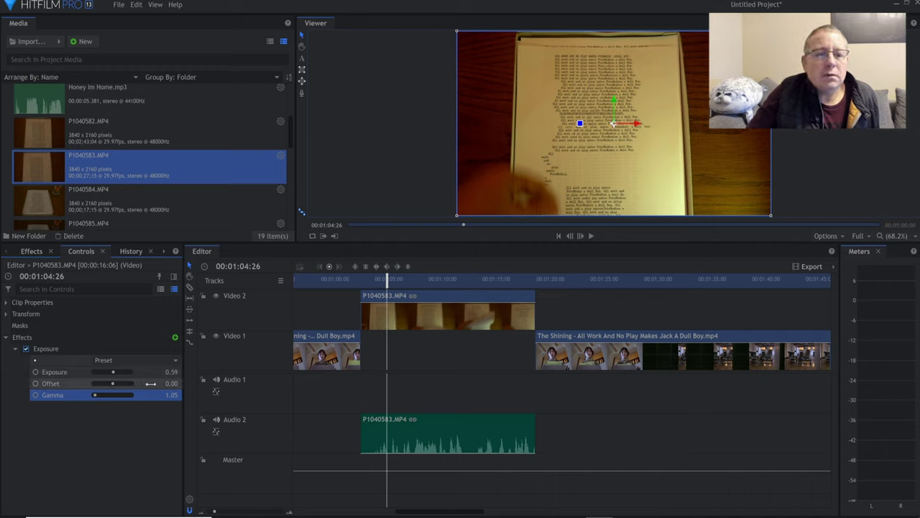
pyautogui.moveTo(171, 383); pyautogui.dragTo(172, 371)
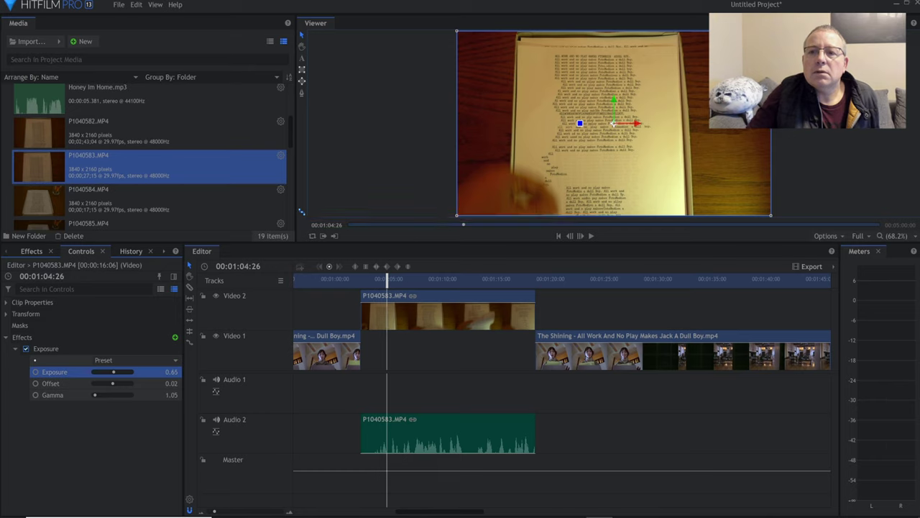
pyautogui.click(360, 281)
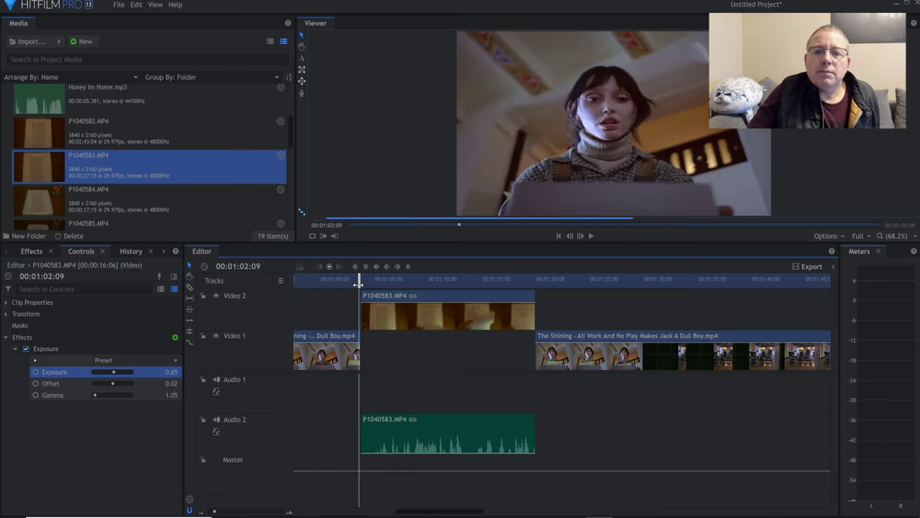
pyautogui.moveTo(360, 283); pyautogui.dragTo(458, 279)
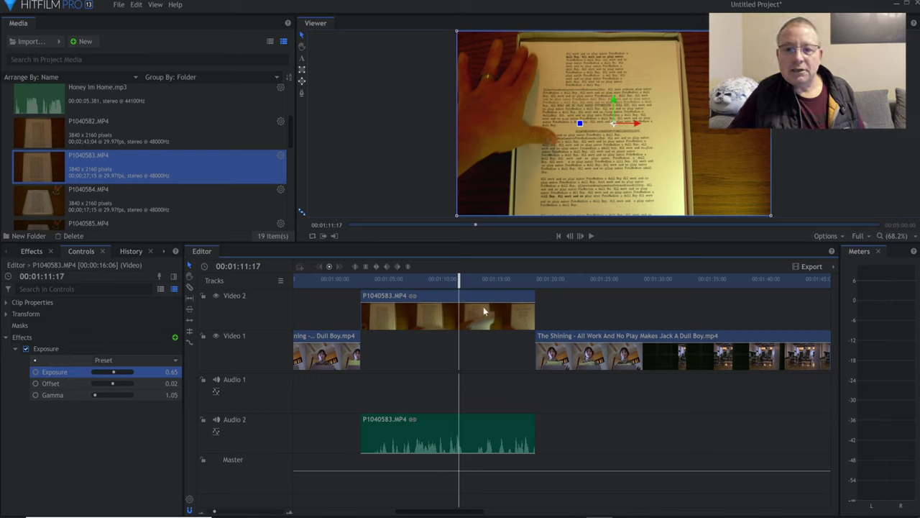
# Collapse the Color Correction effects group and return the playhead to the start of the timeline.
pyautogui.click(32, 251)
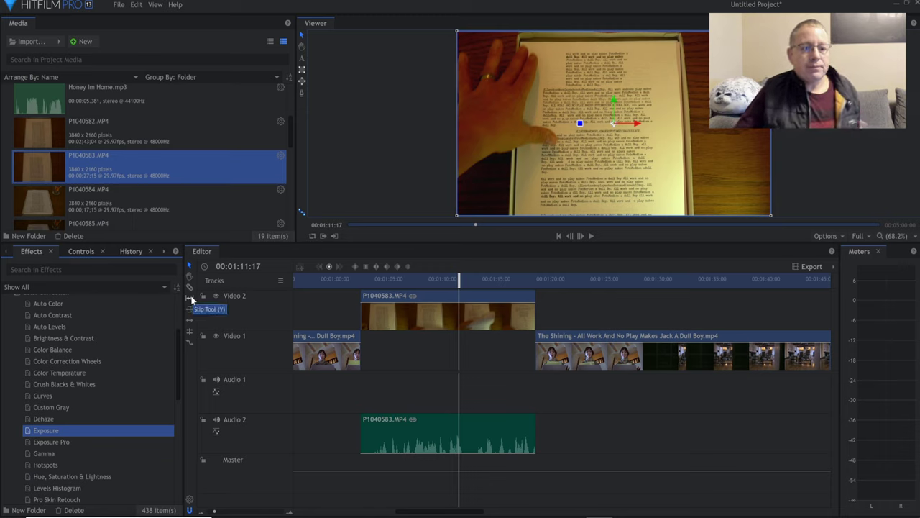
pyautogui.scroll(2, 26, 354)
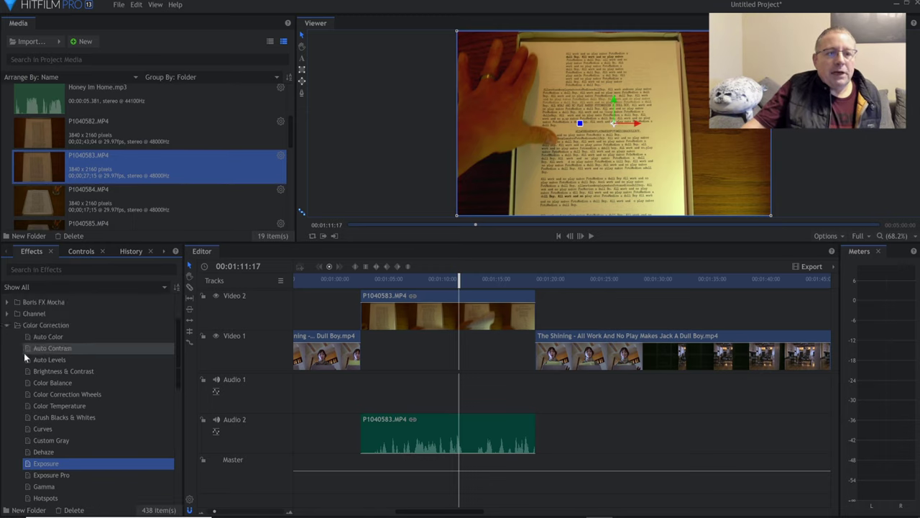
pyautogui.click(7, 358)
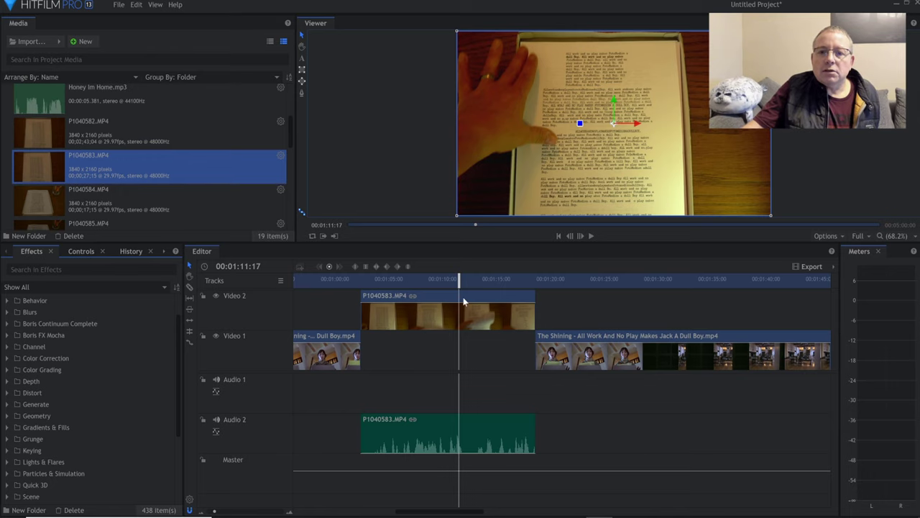
pyautogui.moveTo(457, 280); pyautogui.dragTo(280, 286)
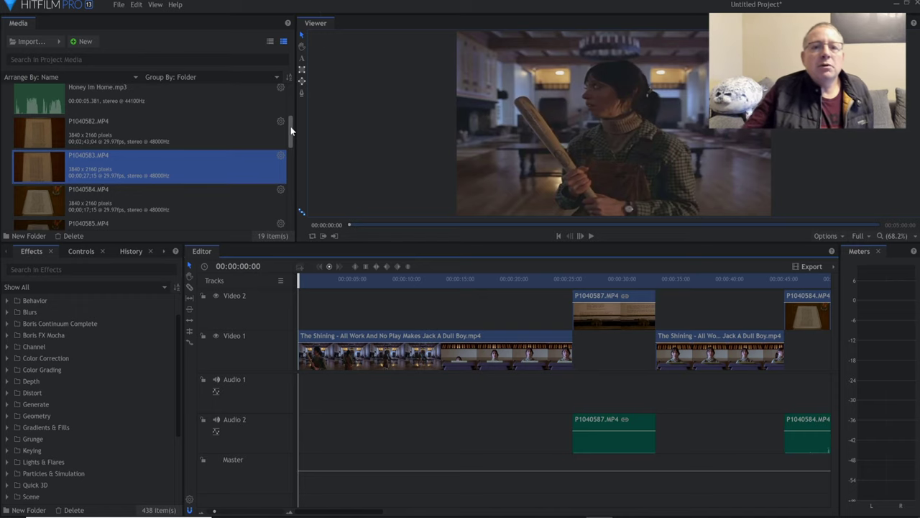
# Open Ambient Suspense Background Loop 1 (choir & drums) in the trimmer and audition its opening section for a starting point.
pyautogui.moveTo(290, 127); pyautogui.dragTo(299, 104)
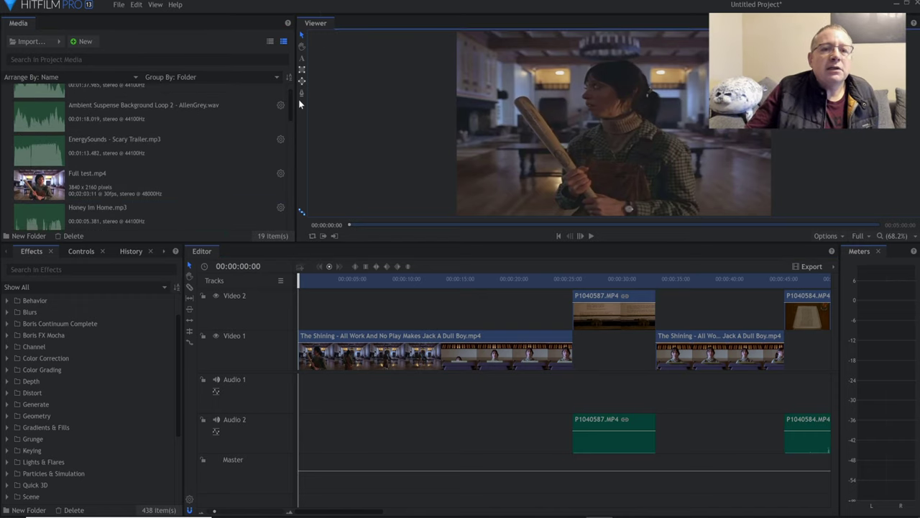
pyautogui.scroll(1, 292, 101)
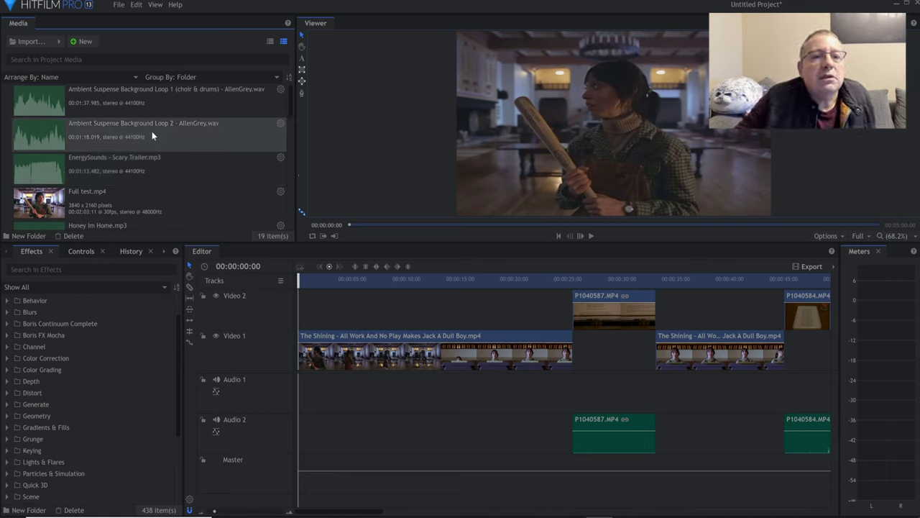
pyautogui.click(143, 108)
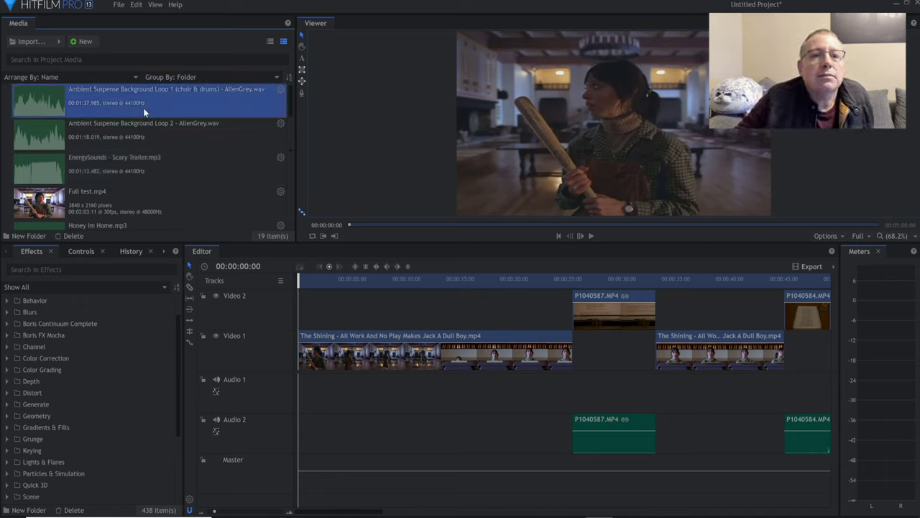
pyautogui.doubleClick(143, 108)
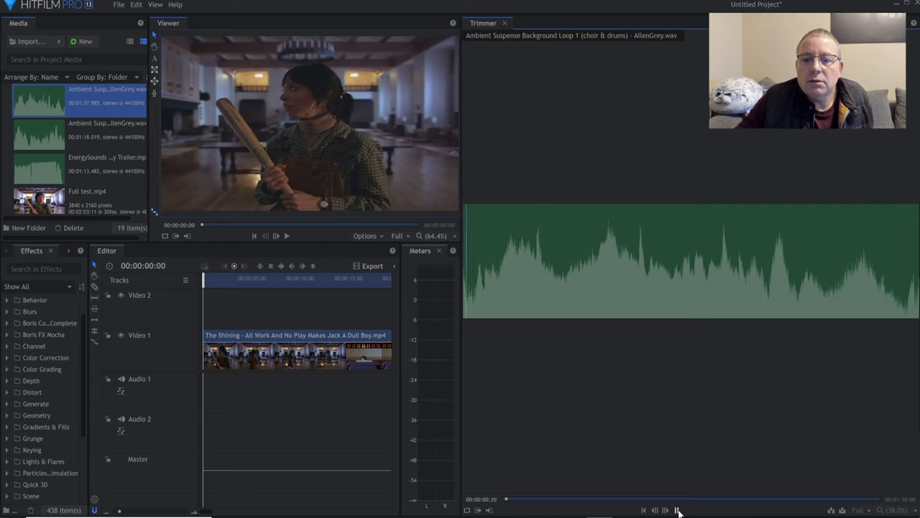
pyautogui.click(536, 499)
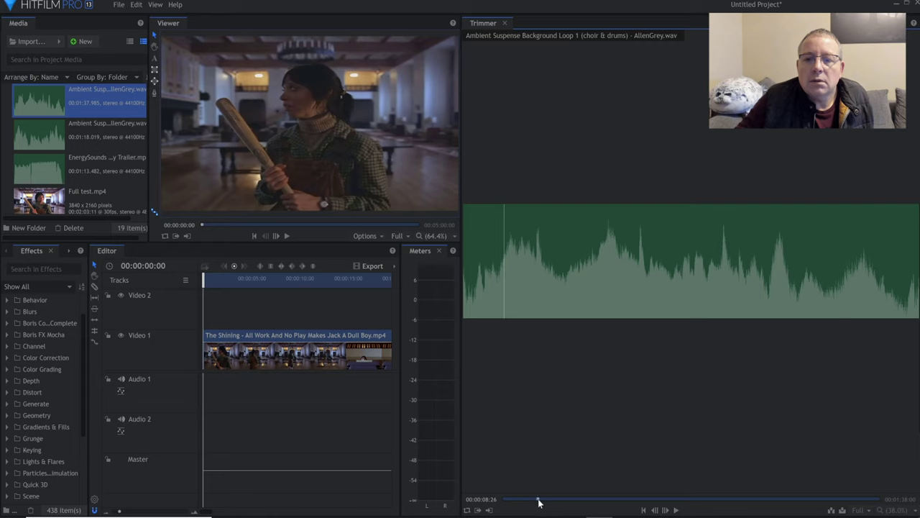
pyautogui.click(676, 510)
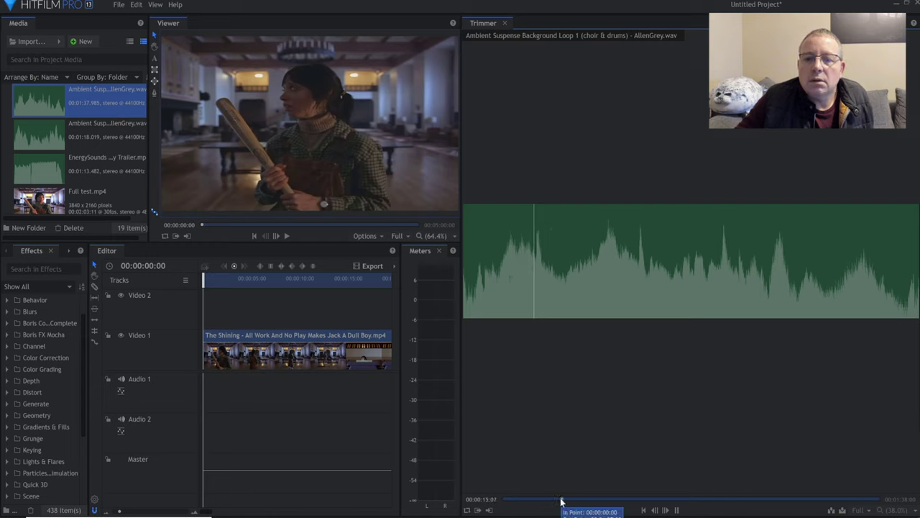
pyautogui.click(566, 500)
pyautogui.moveTo(566, 499); pyautogui.dragTo(532, 501)
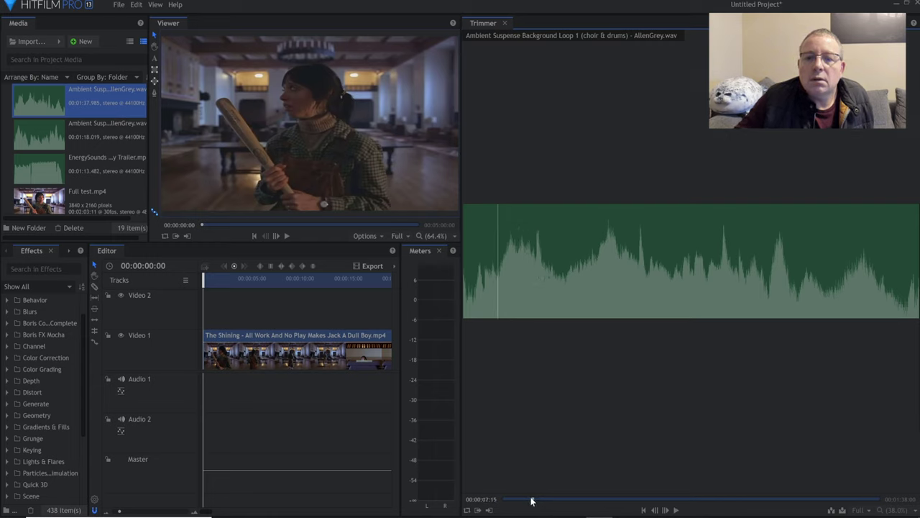
# Trim Ambient Suspense Background Loop 1 with an in point at 00:00:07:15 and an out point at 00:00:45:10.
pyautogui.click(477, 510)
pyautogui.moveTo(532, 501); pyautogui.dragTo(591, 503)
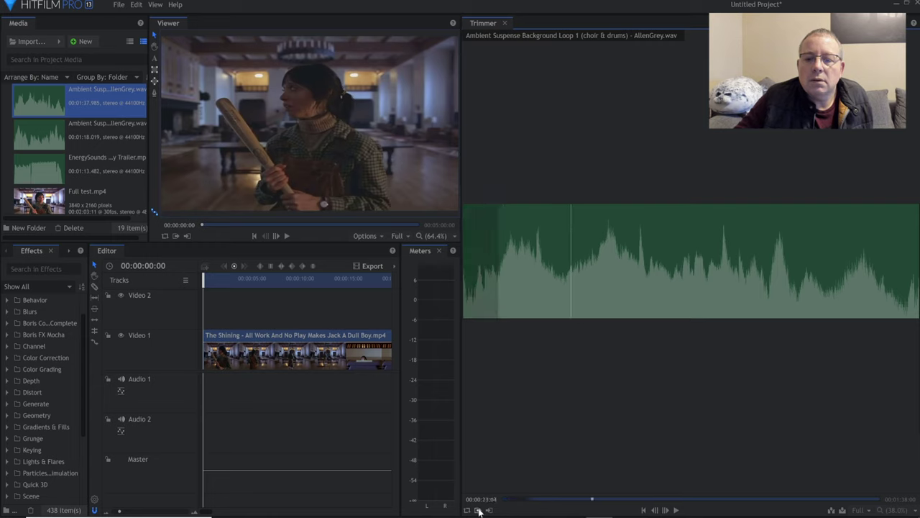
pyautogui.click(676, 510)
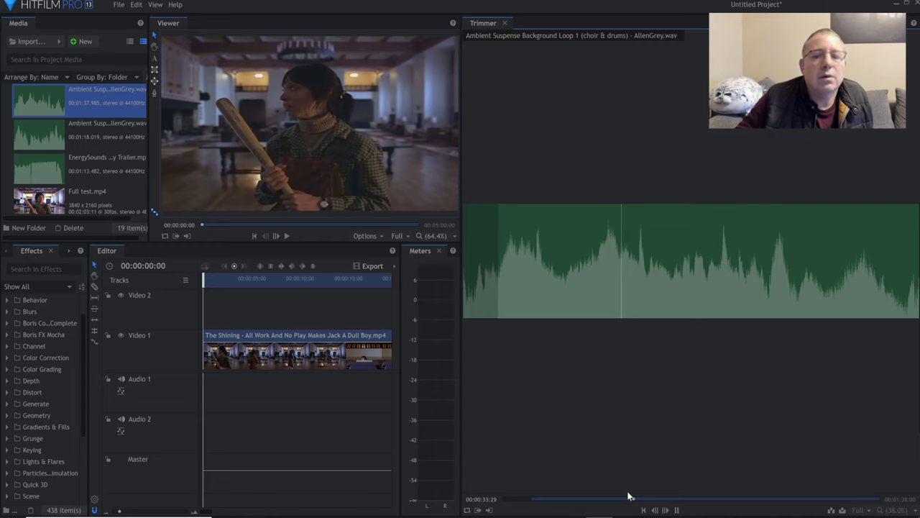
pyautogui.click(675, 509)
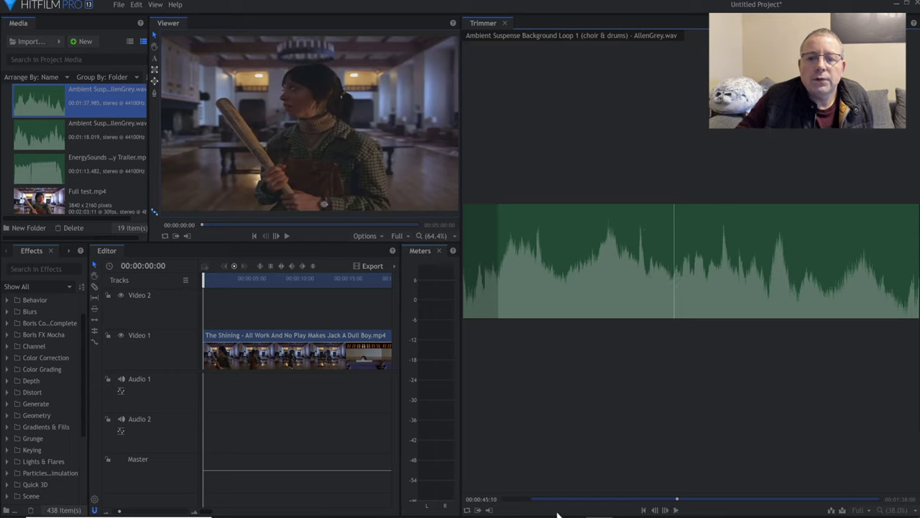
pyautogui.click(489, 509)
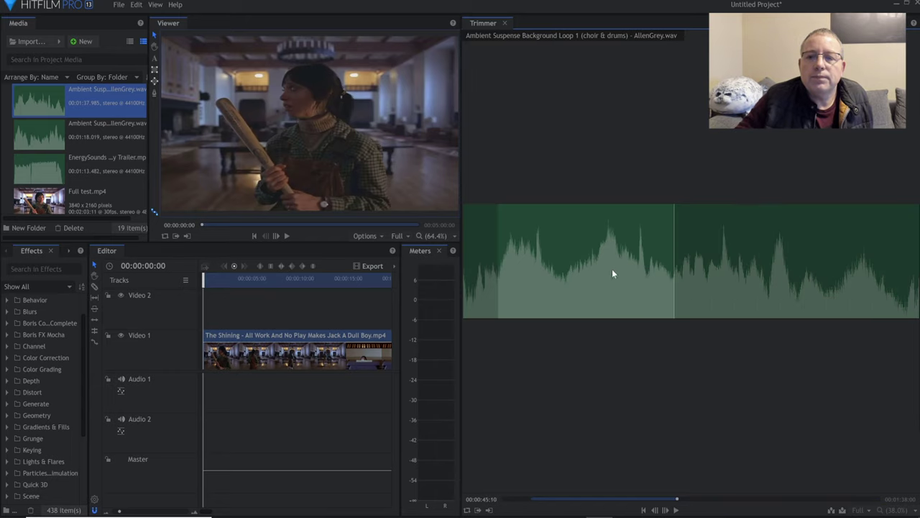
# Try the trimmed Ambient Suspense Background Loop 1 on Audio 1 from the timeline start, check it against the scene and remove it.
pyautogui.moveTo(613, 273); pyautogui.dragTo(199, 394)
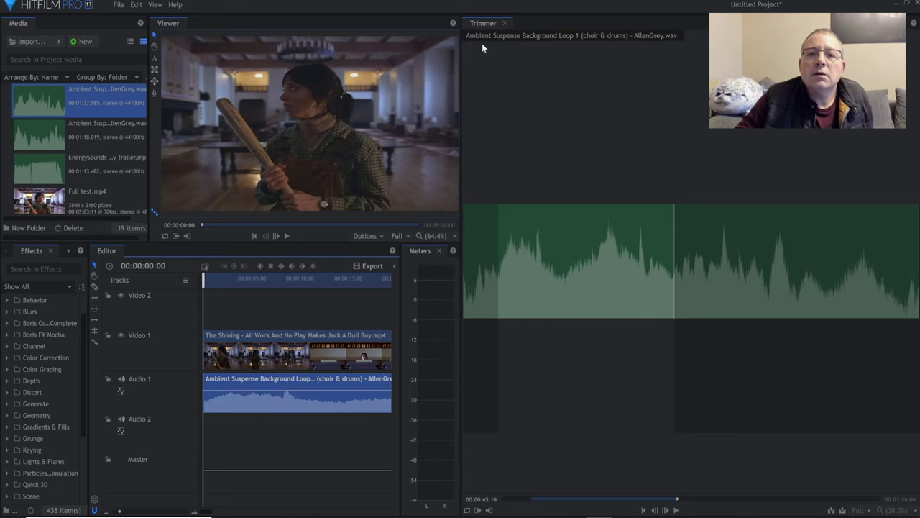
pyautogui.click(505, 24)
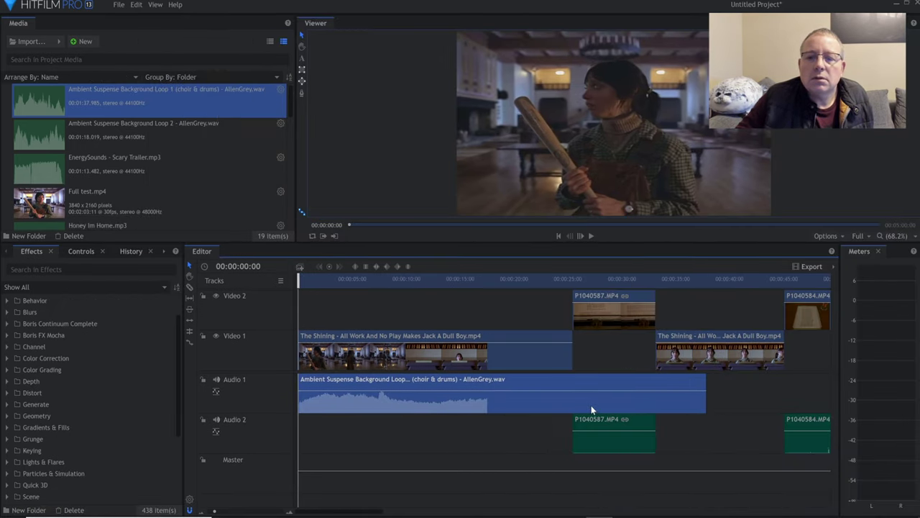
pyautogui.keyDown('ctrl'); pyautogui.click(413, 401); pyautogui.keyUp('ctrl')
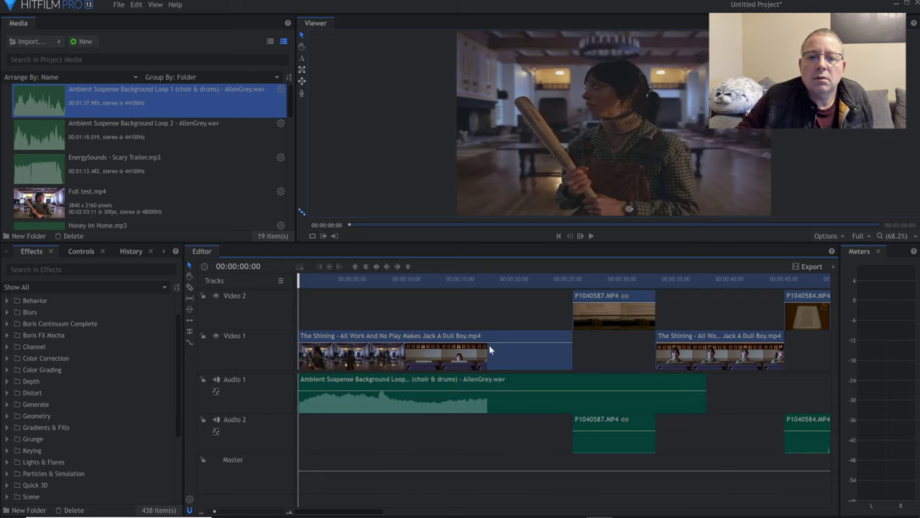
pyautogui.click(484, 281)
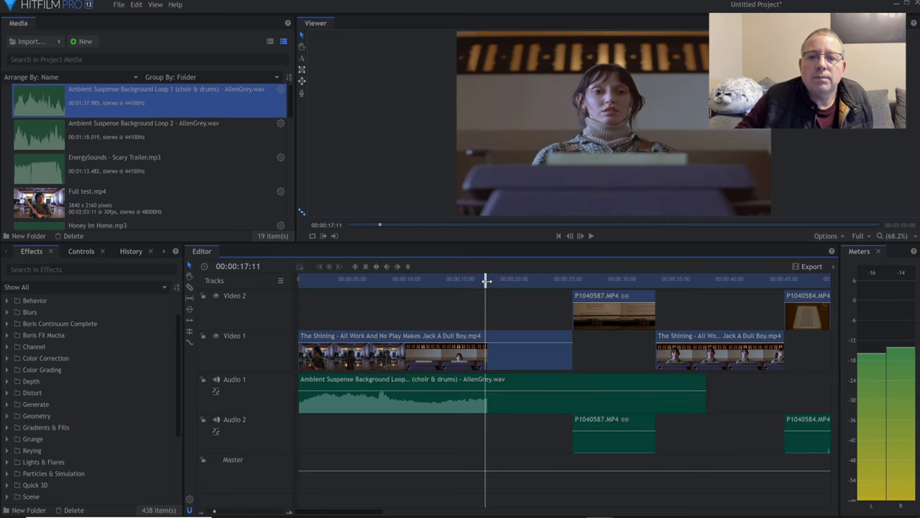
pyautogui.moveTo(486, 280); pyautogui.dragTo(399, 283)
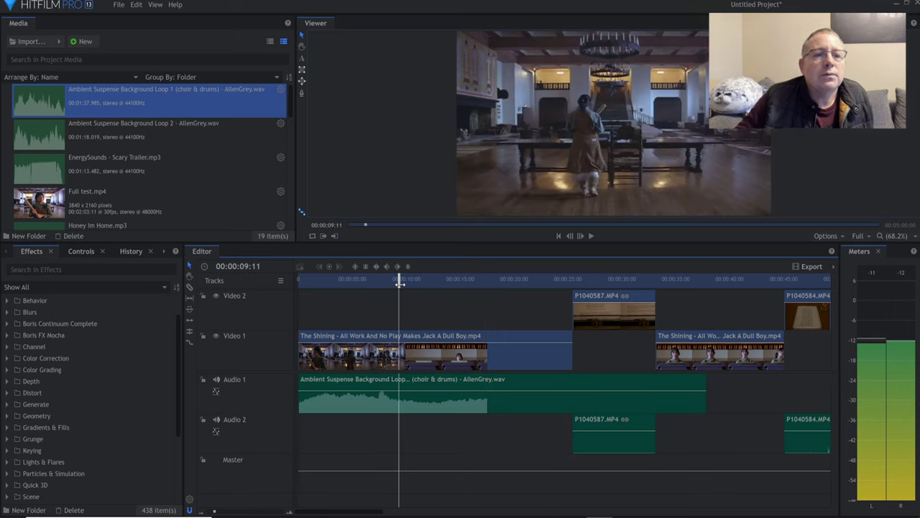
pyautogui.rightClick(452, 405)
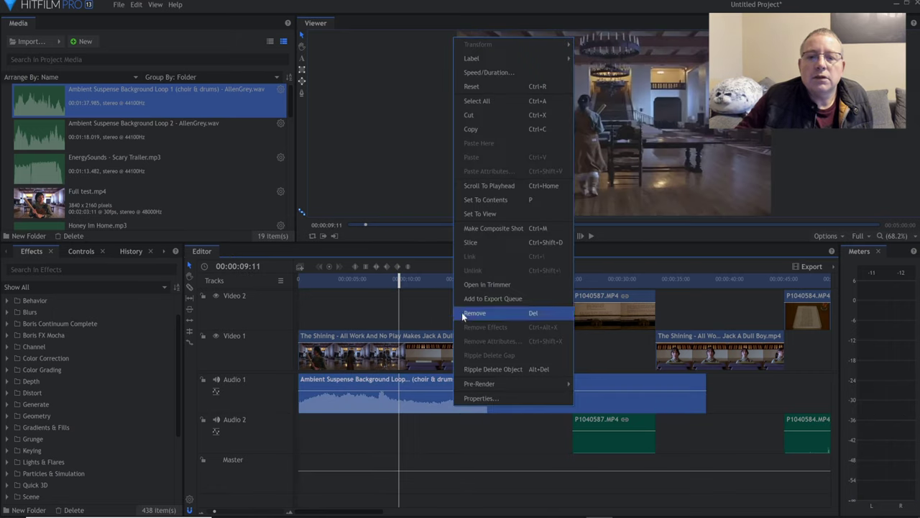
pyautogui.click(465, 314)
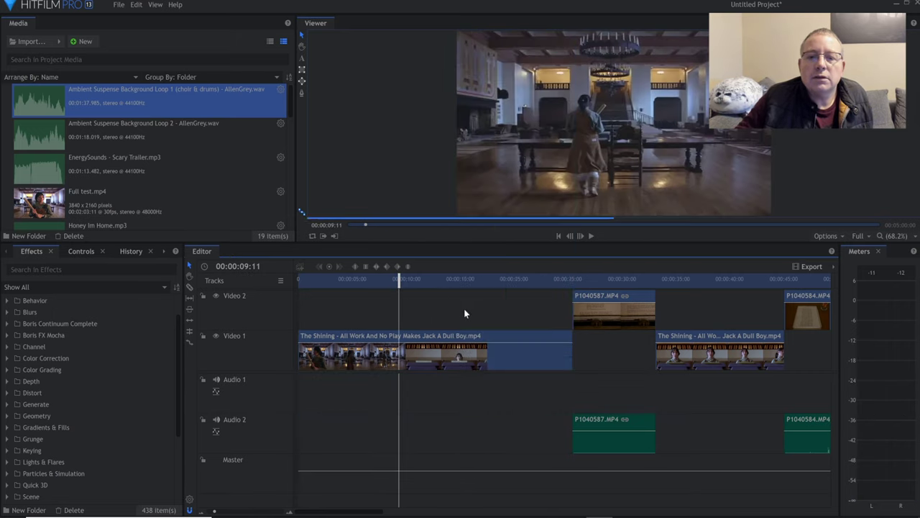
# Open EnergySounds - Scary Trailer.mp3 in the trimmer and listen to its opening seconds.
pyautogui.click(113, 159)
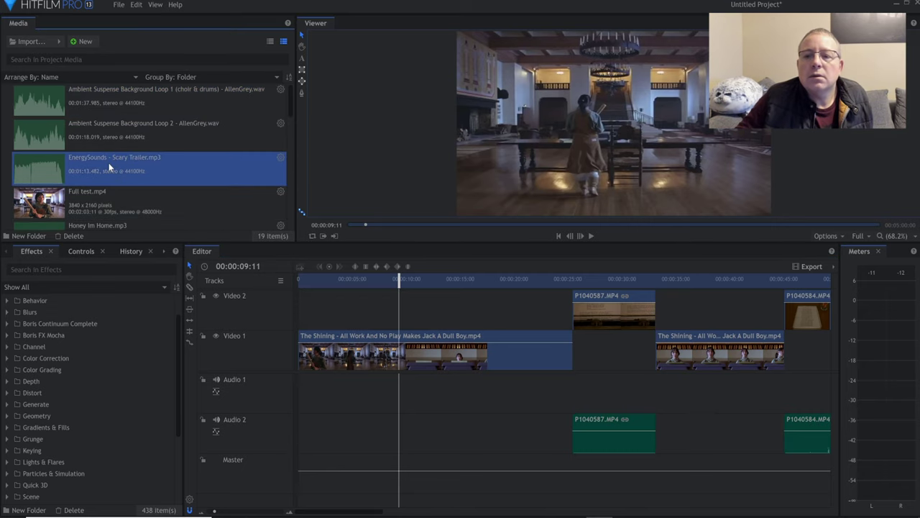
pyautogui.doubleClick(109, 162)
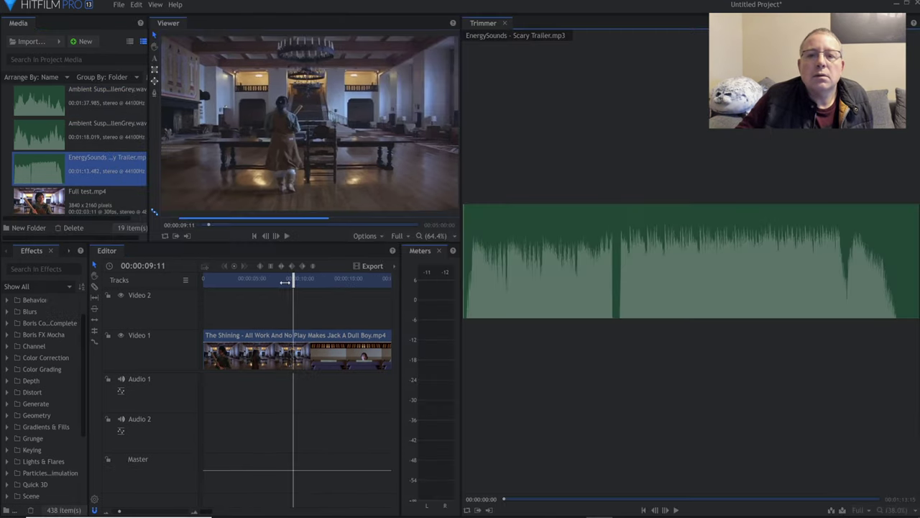
pyautogui.click(676, 510)
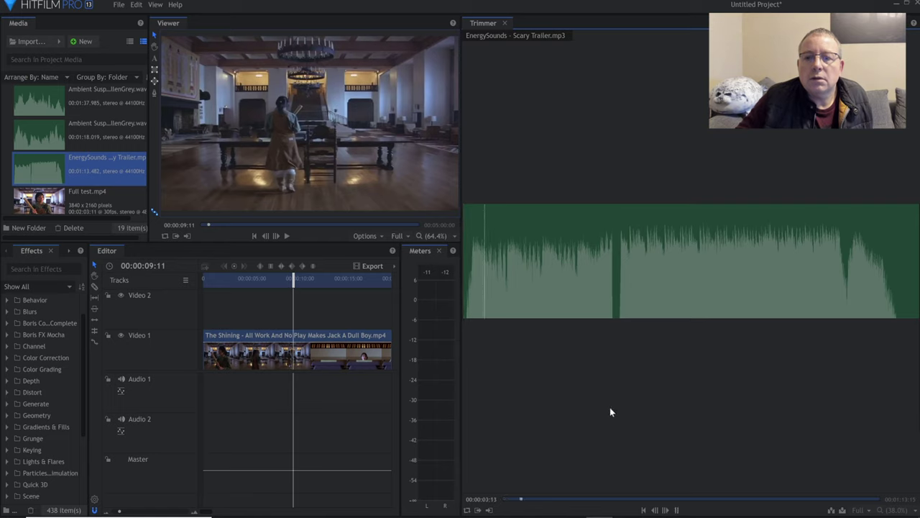
pyautogui.click(677, 510)
# Try the Scary Trailer track on Audio 1 from the timeline start, preview it from 00:00:17:19, compare its length with the edit and remove it.
pyautogui.moveTo(426, 327)
pyautogui.mouseDown()
pyautogui.moveTo(232, 396)
pyautogui.moveTo(197, 401)
pyautogui.moveTo(200, 390)
pyautogui.mouseUp()
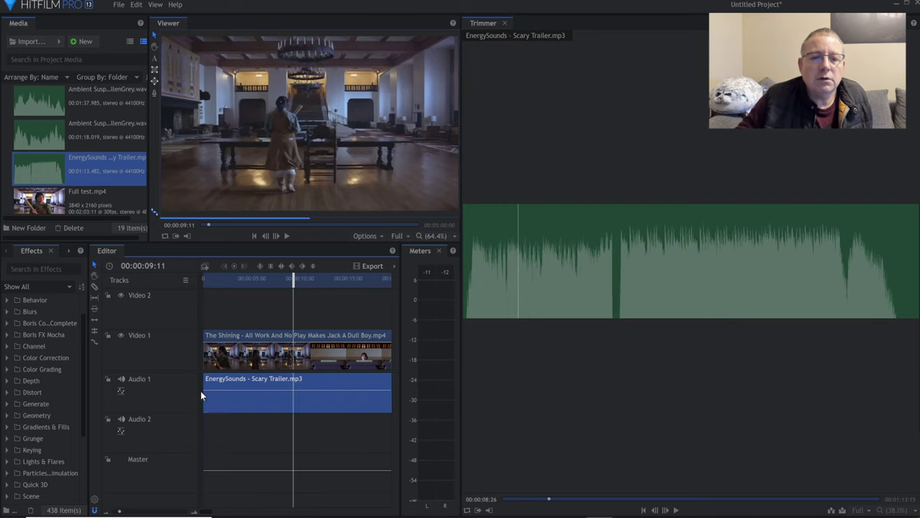
pyautogui.click(505, 23)
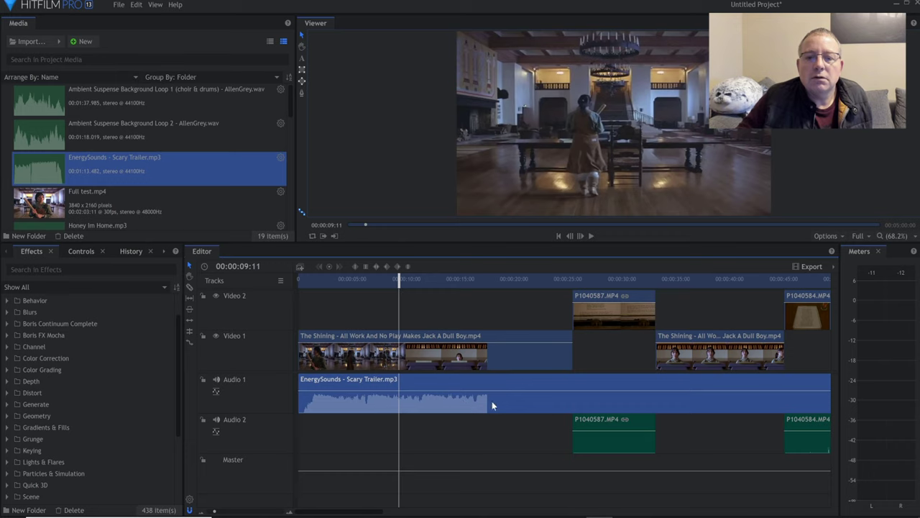
pyautogui.click(488, 280)
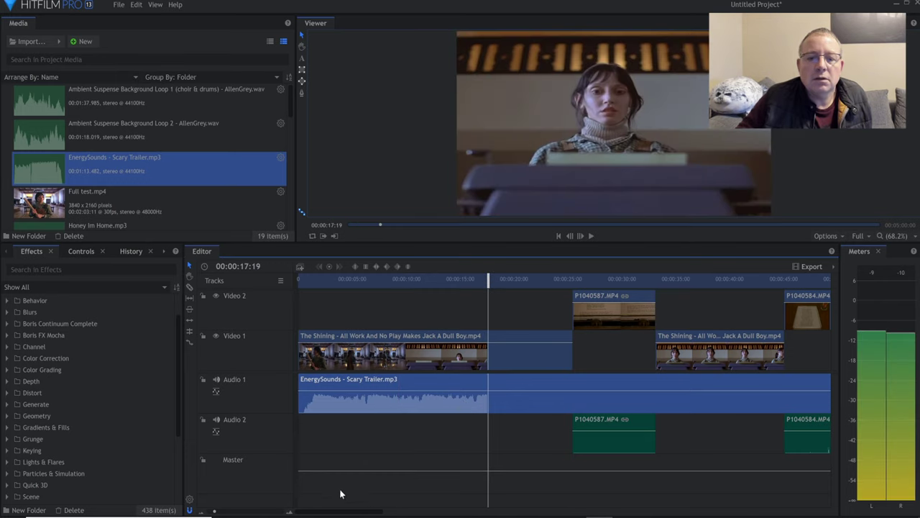
pyautogui.click(592, 235)
pyautogui.click(595, 234)
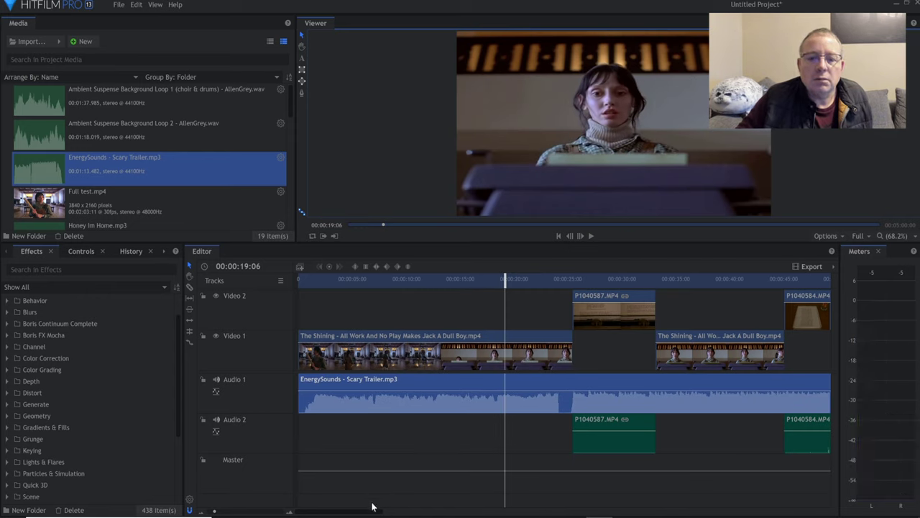
pyautogui.moveTo(216, 513); pyautogui.dragTo(213, 512)
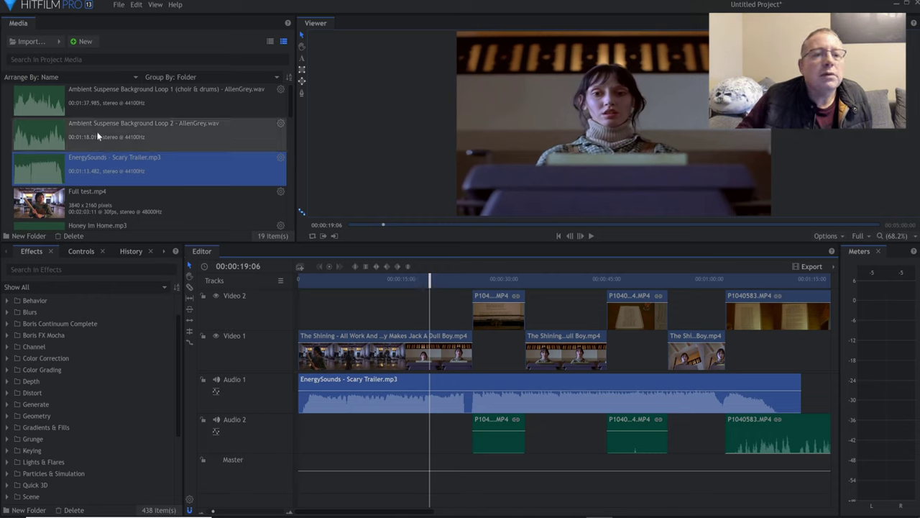
pyautogui.scroll(-8, 135, 185)
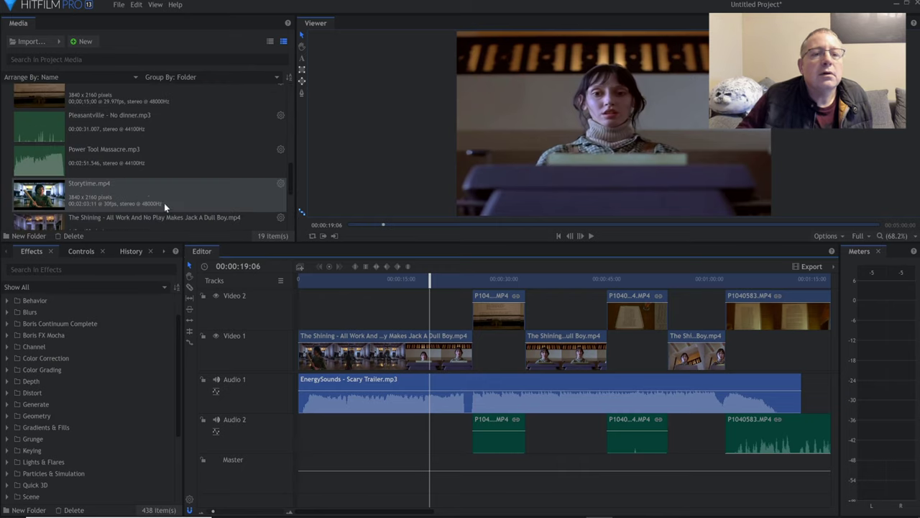
pyautogui.rightClick(402, 403)
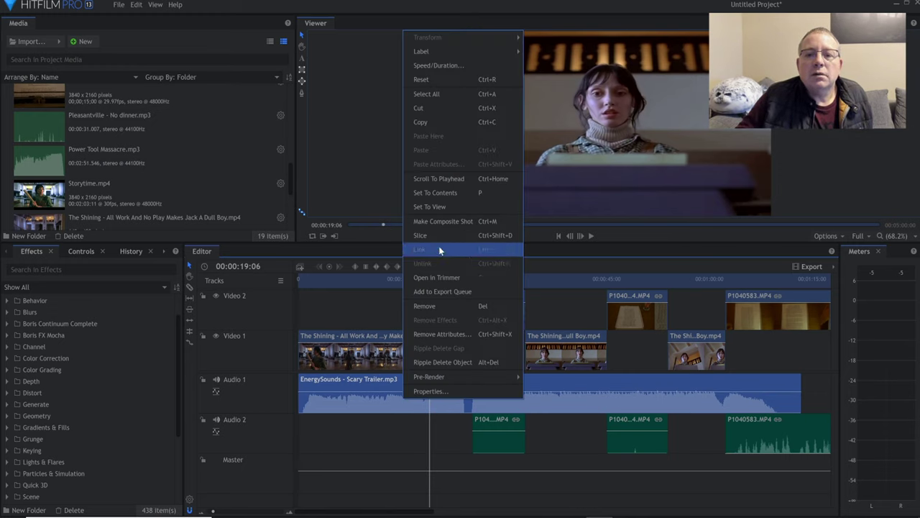
pyautogui.click(439, 305)
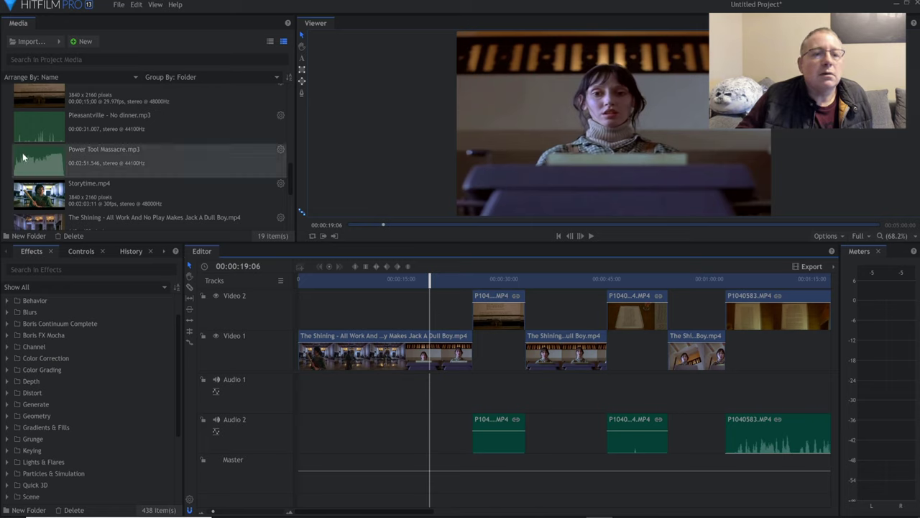
# Open Power Tool Massacre.mp3 in the trimmer, listen to its first ten seconds and close the trimmer.
pyautogui.click(149, 161)
pyautogui.doubleClick(149, 162)
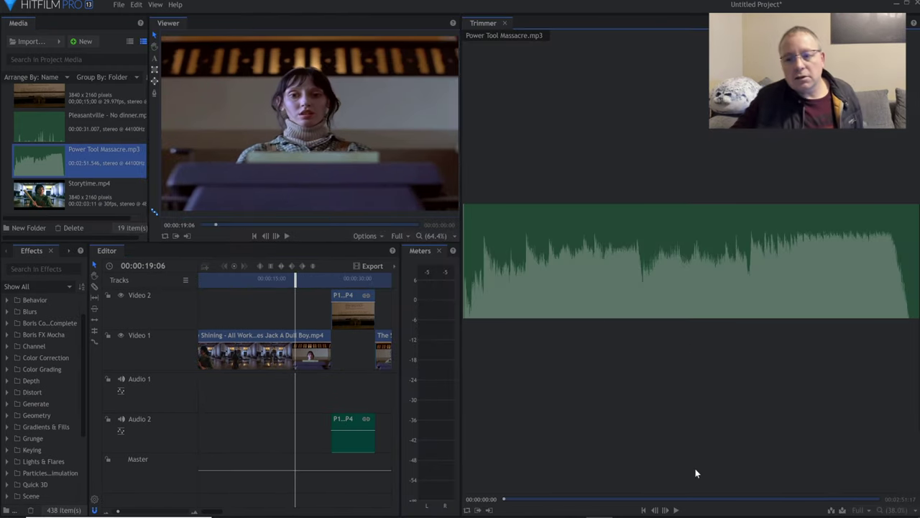
pyautogui.click(676, 509)
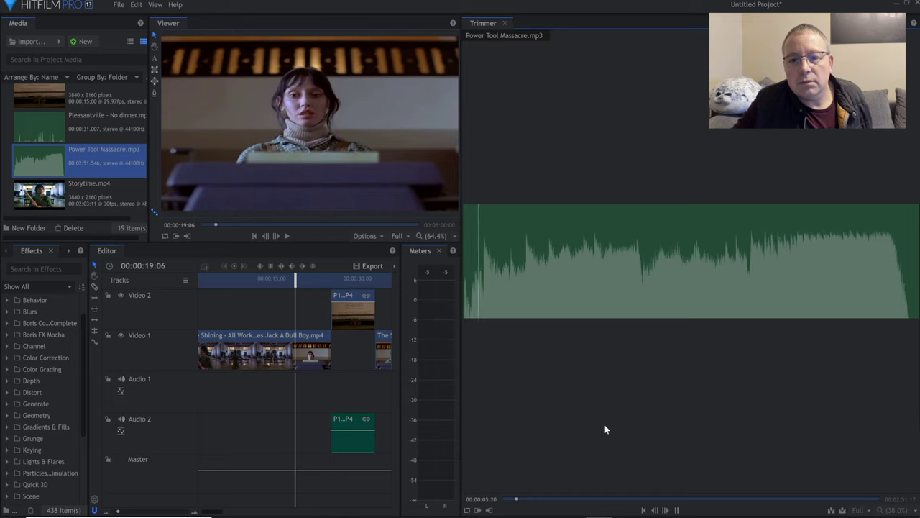
pyautogui.click(676, 510)
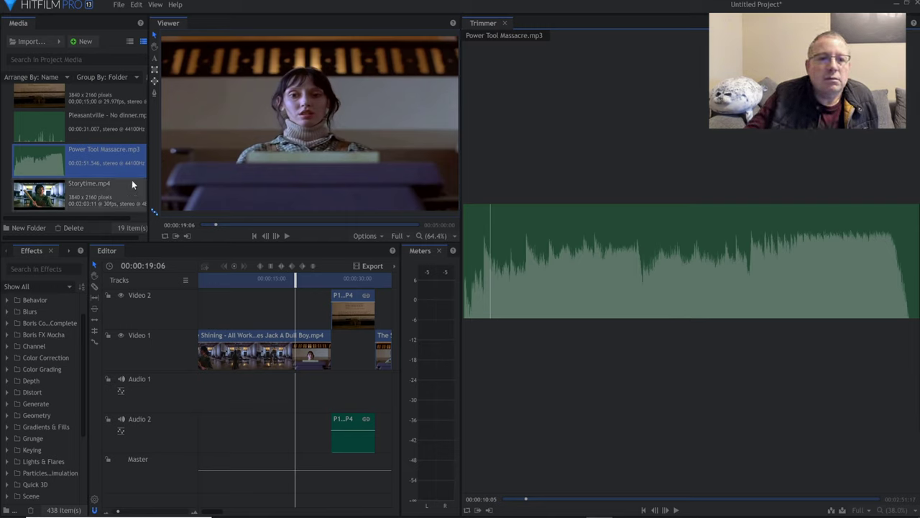
pyautogui.click(505, 24)
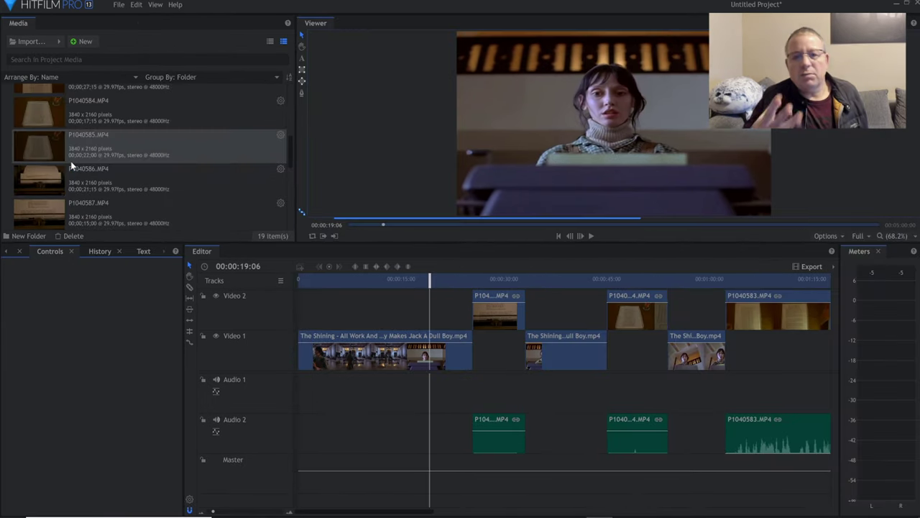
# Place Power Tool Massacre.mp3 on Audio 1 from the start of the timeline.
pyautogui.scroll(5, 172, 151)
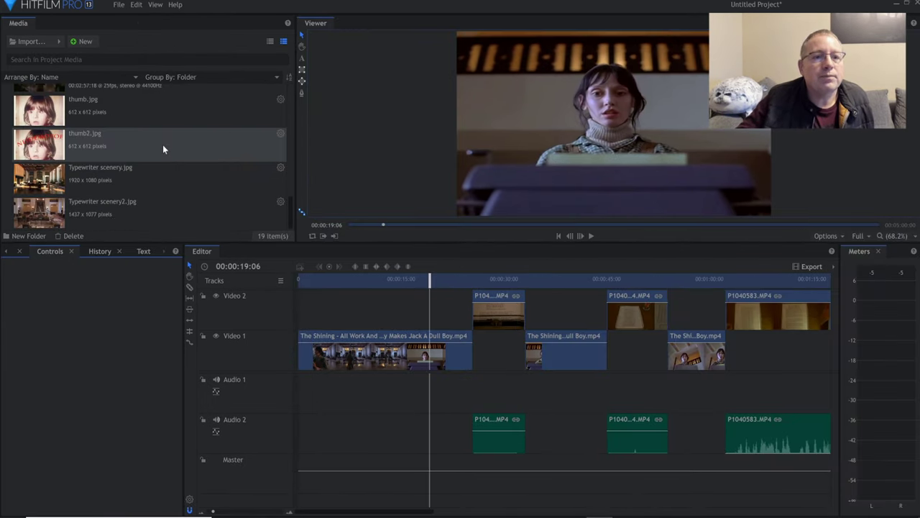
pyautogui.scroll(-2, 163, 144)
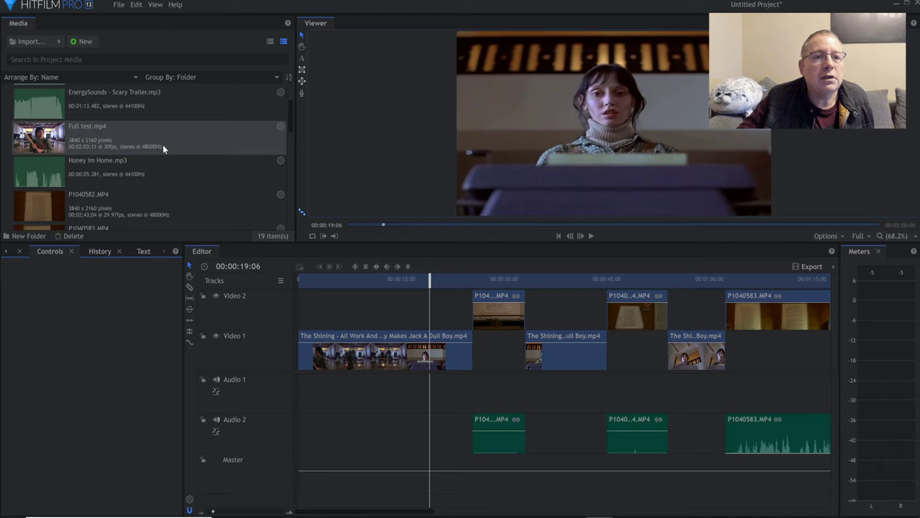
pyautogui.scroll(-5, 163, 145)
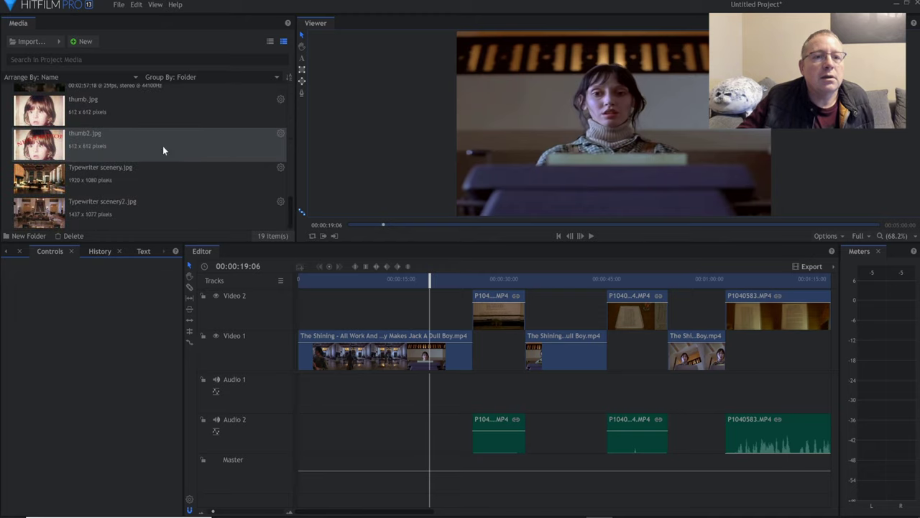
pyautogui.scroll(3, 163, 150)
pyautogui.moveTo(140, 170); pyautogui.dragTo(298, 394)
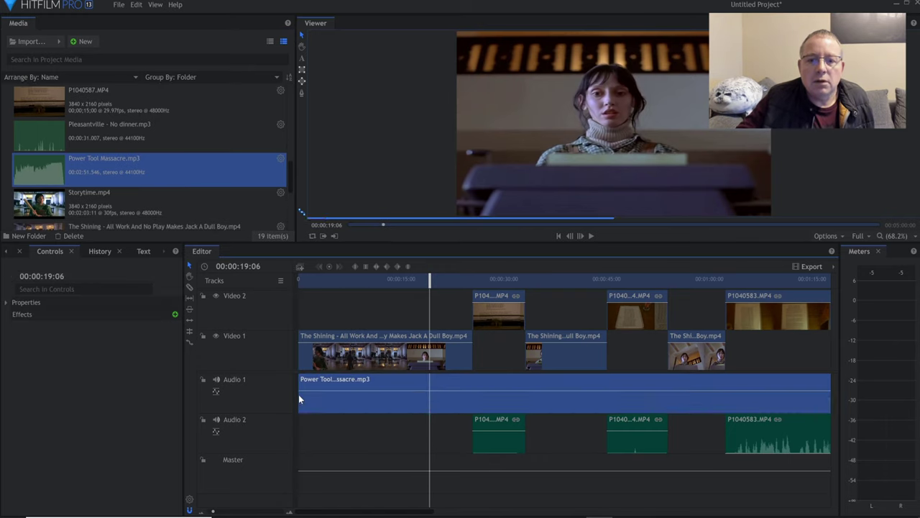
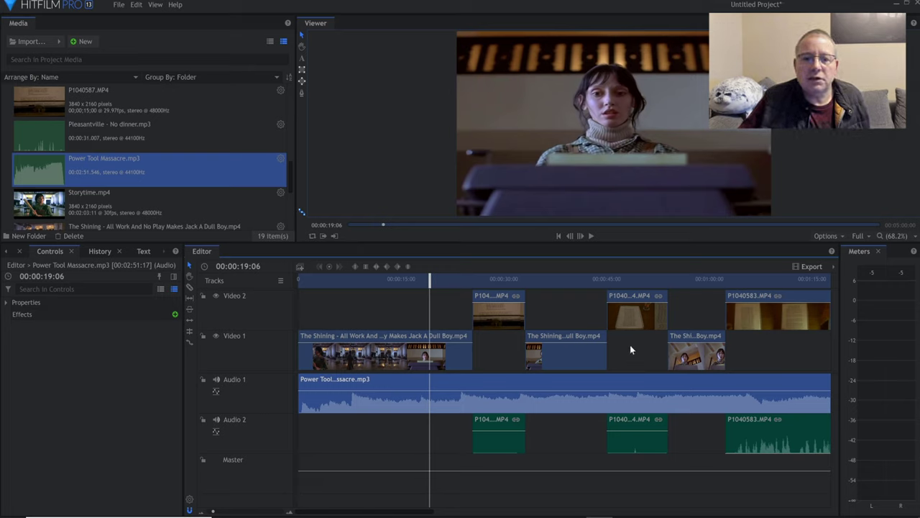
# Preview the scene with the Power Tool Massacre music from the timeline start, then replay it from 00:00:07:28 to check timing and loudness.
pyautogui.moveTo(429, 280); pyautogui.dragTo(300, 281)
pyautogui.press('space')
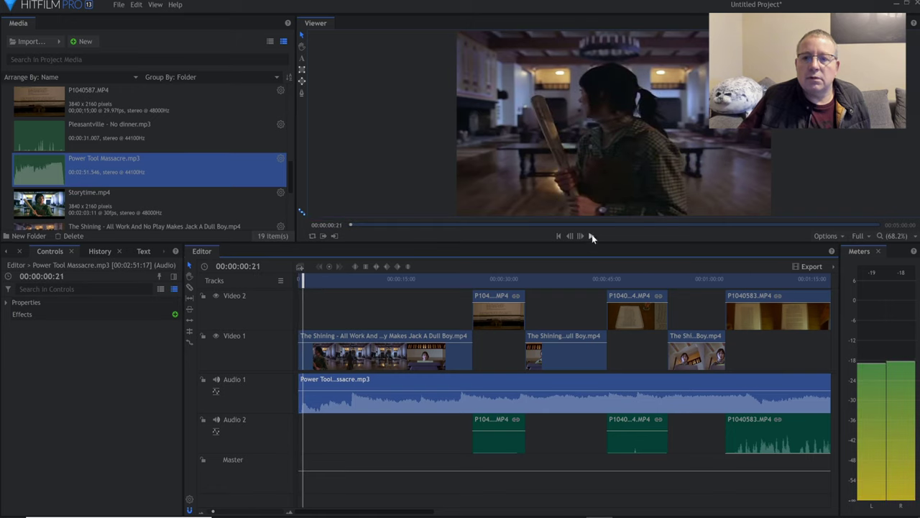
pyautogui.click(591, 236)
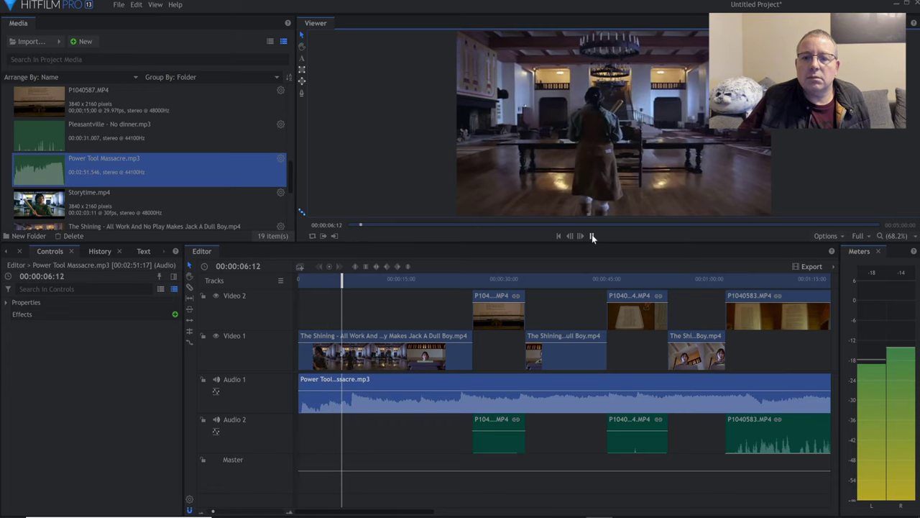
pyautogui.click(592, 235)
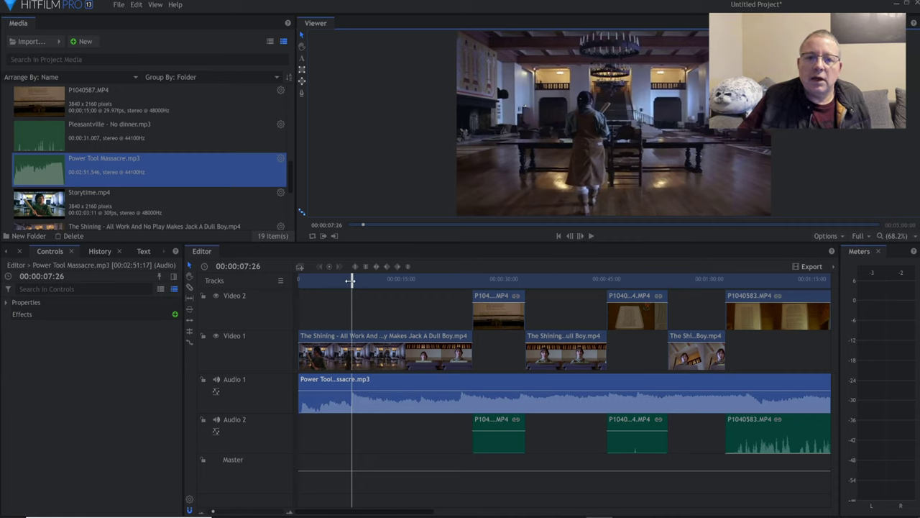
pyautogui.moveTo(351, 280); pyautogui.dragTo(352, 281)
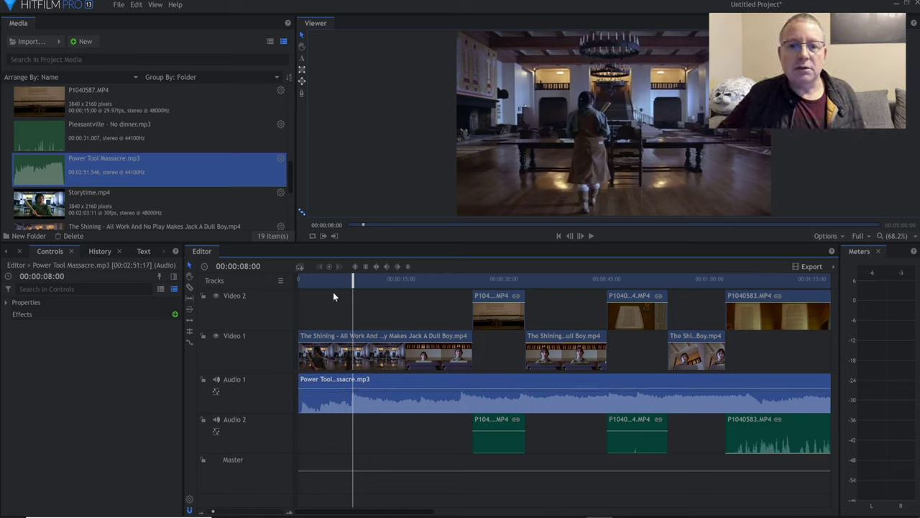
pyautogui.click(351, 279)
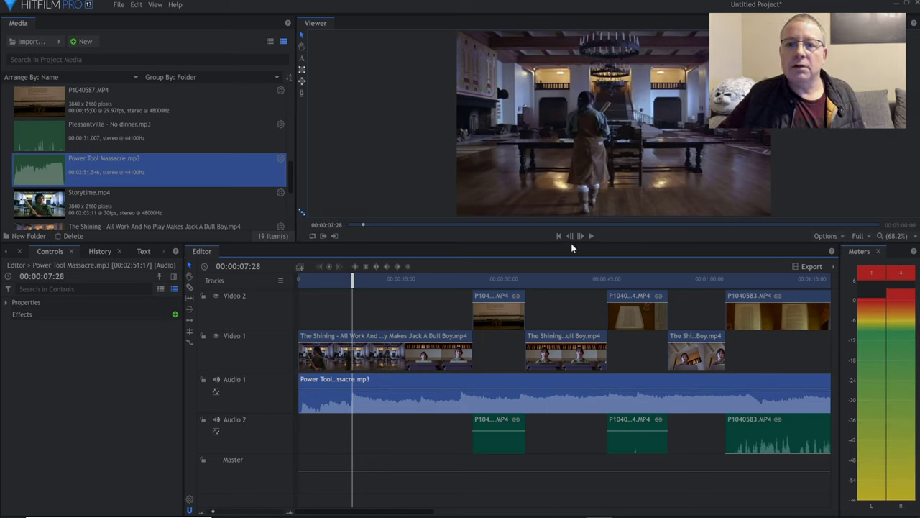
pyautogui.click(594, 235)
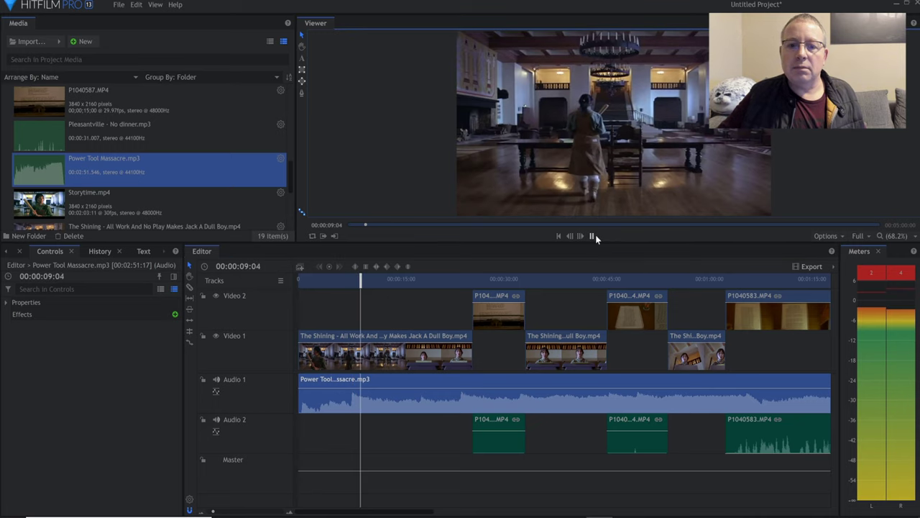
pyautogui.click(591, 235)
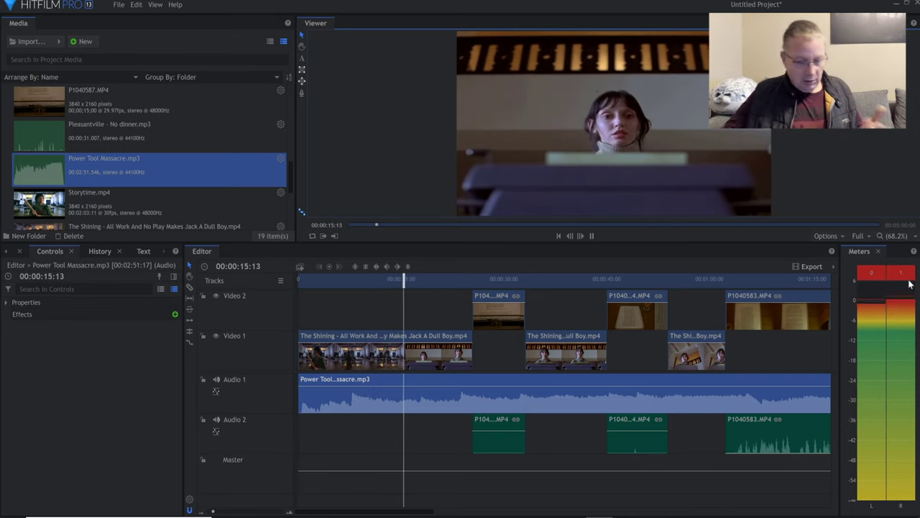
pyautogui.click(595, 236)
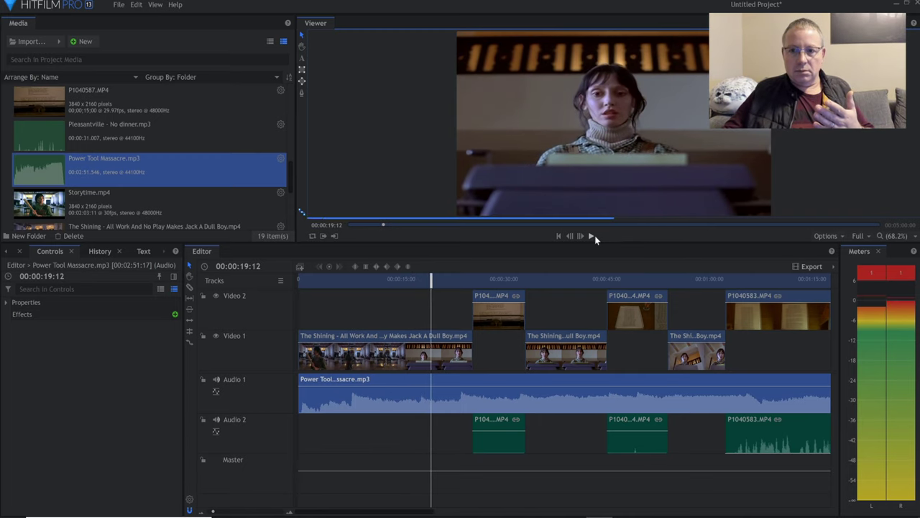
# Lower the level of the Power Tool Massacre track on Audio 1 slightly and return to 00:00:07:14.
pyautogui.moveTo(480, 386); pyautogui.dragTo(481, 392)
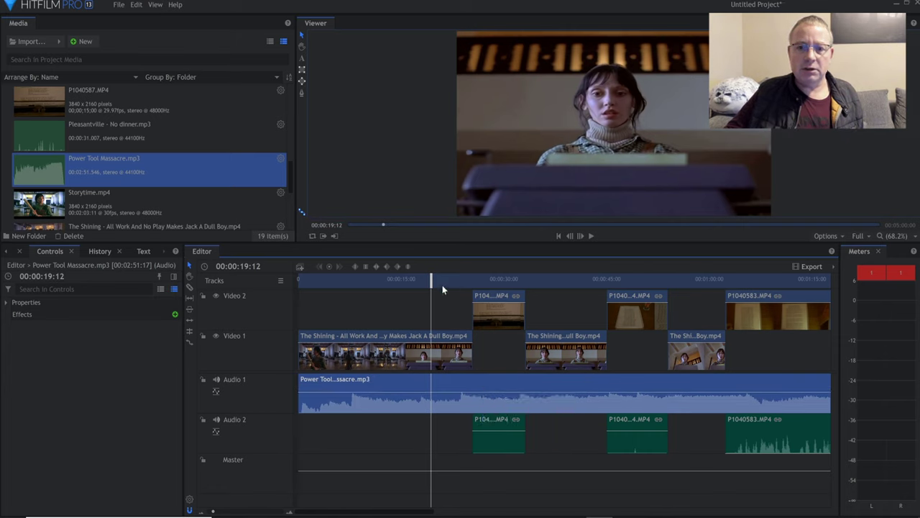
pyautogui.moveTo(428, 280); pyautogui.dragTo(349, 280)
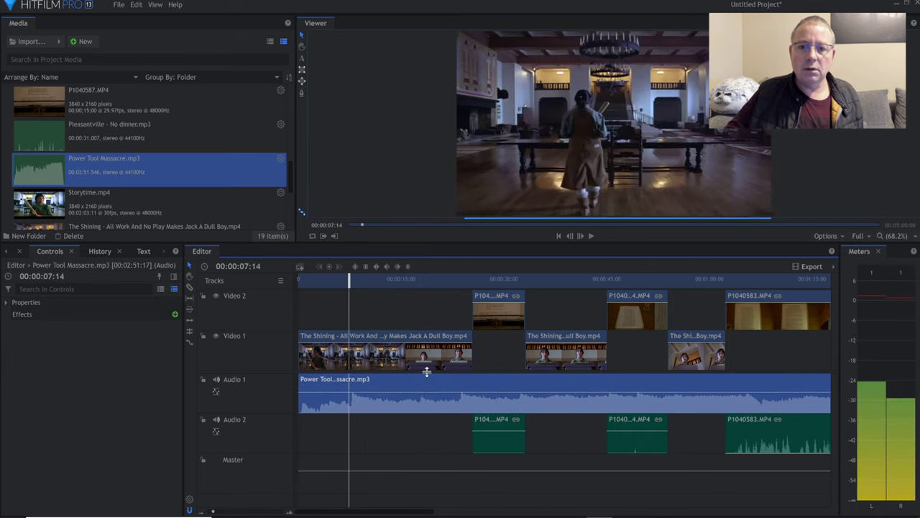
# Raise the audio level of the P1040587.MP4 typewriter clip on Audio 2 to 10.67 and preview it against the music.
pyautogui.click(488, 318)
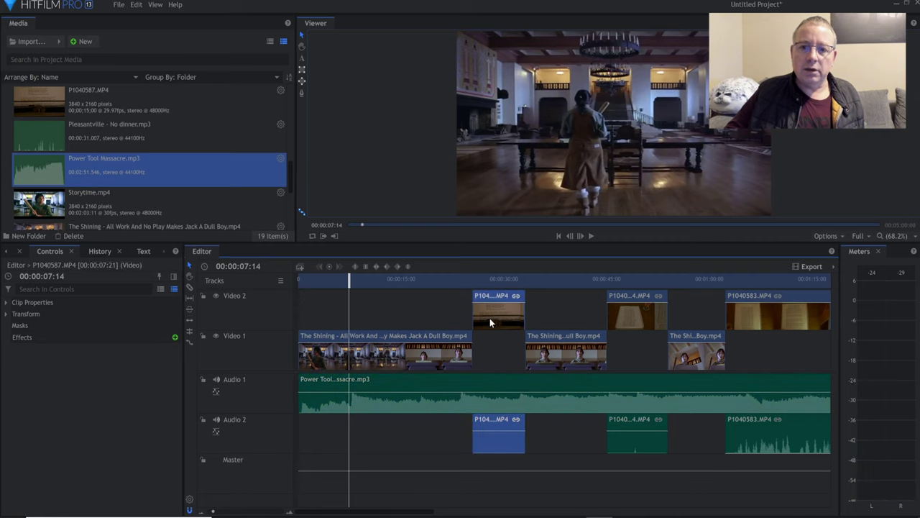
pyautogui.moveTo(497, 427); pyautogui.dragTo(500, 427)
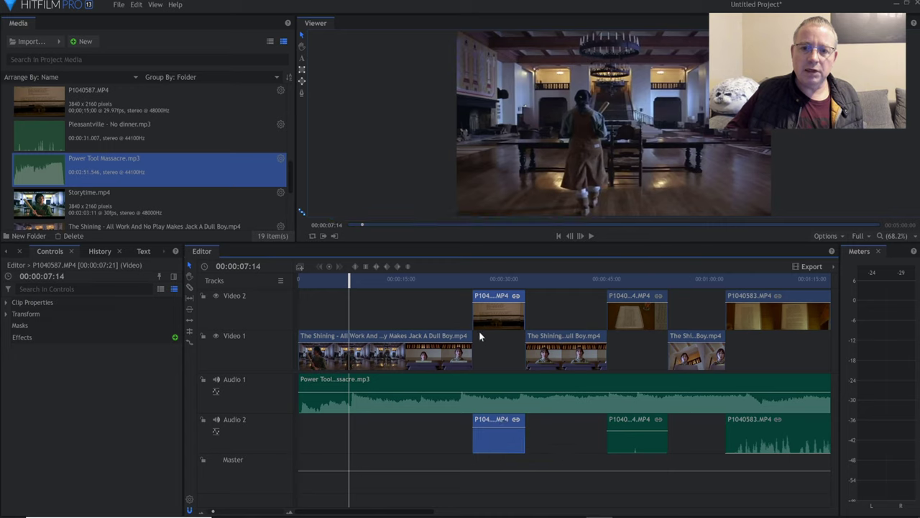
pyautogui.click(462, 279)
pyautogui.click(594, 236)
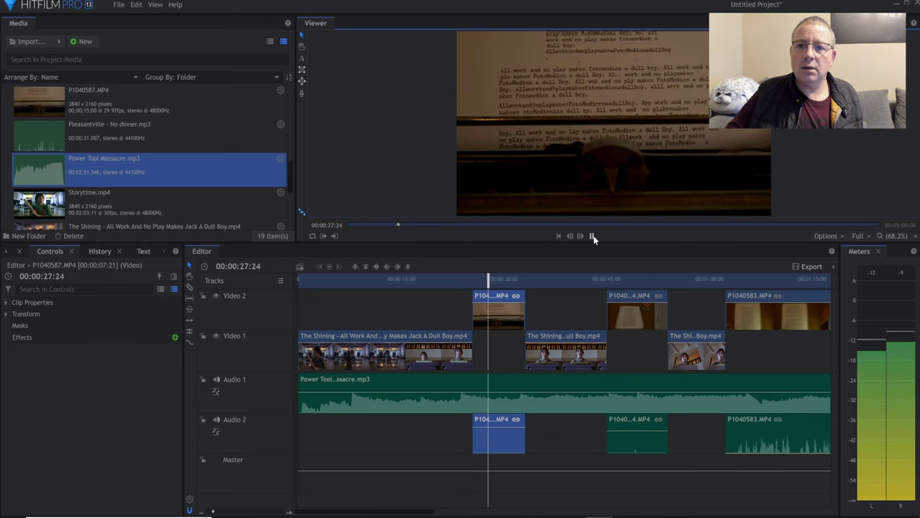
pyautogui.click(593, 237)
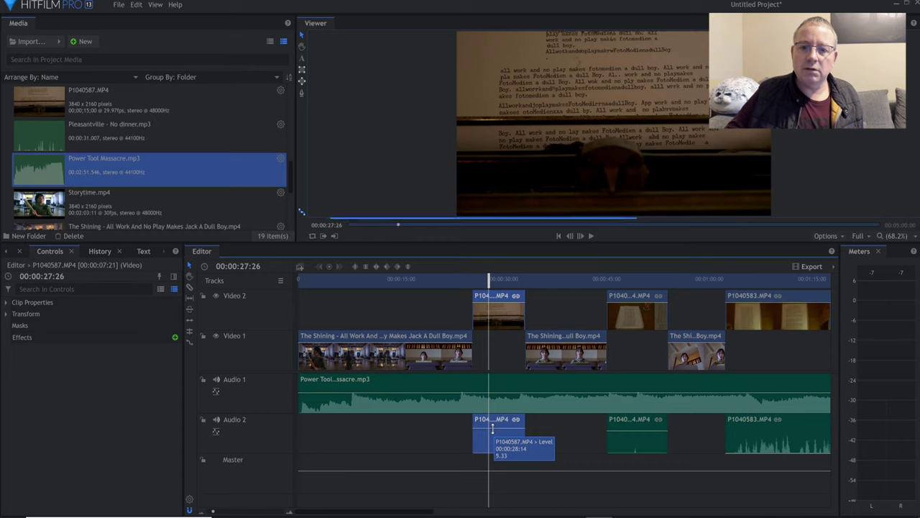
pyautogui.moveTo(492, 427)
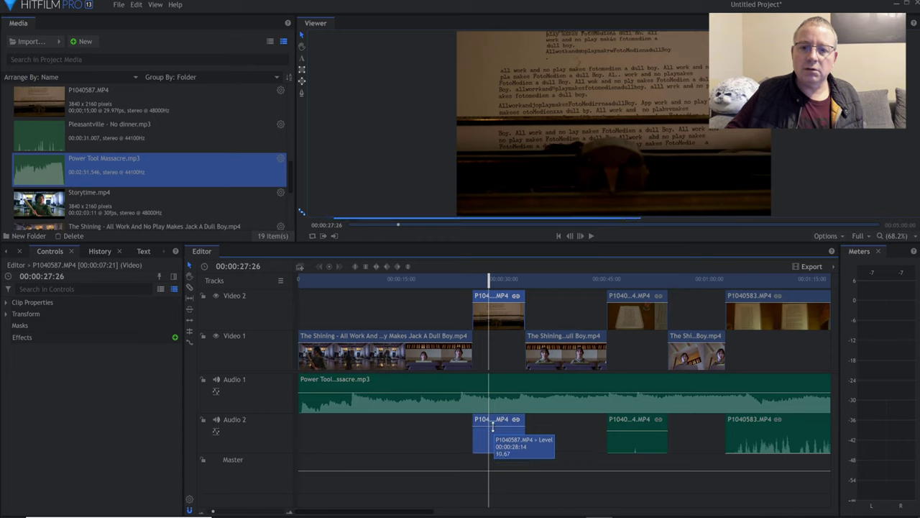
pyautogui.click(591, 237)
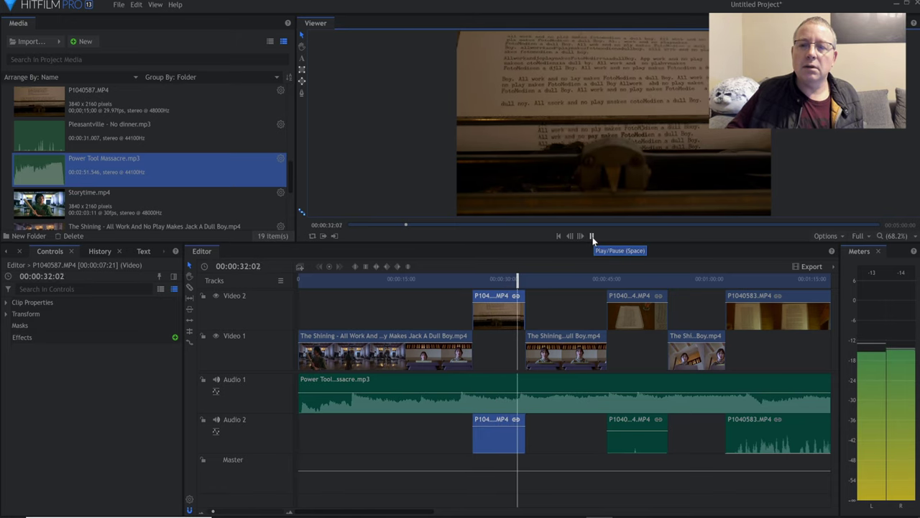
pyautogui.click(592, 237)
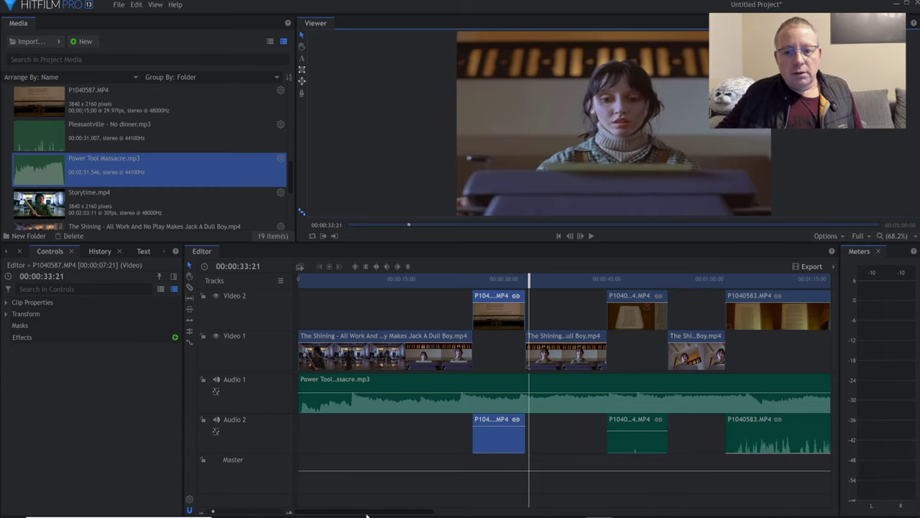
# Trim the end of the Power Tool Massacre track on Audio 1 to just past the last Video 1 clip.
pyautogui.moveTo(369, 512); pyautogui.dragTo(432, 511)
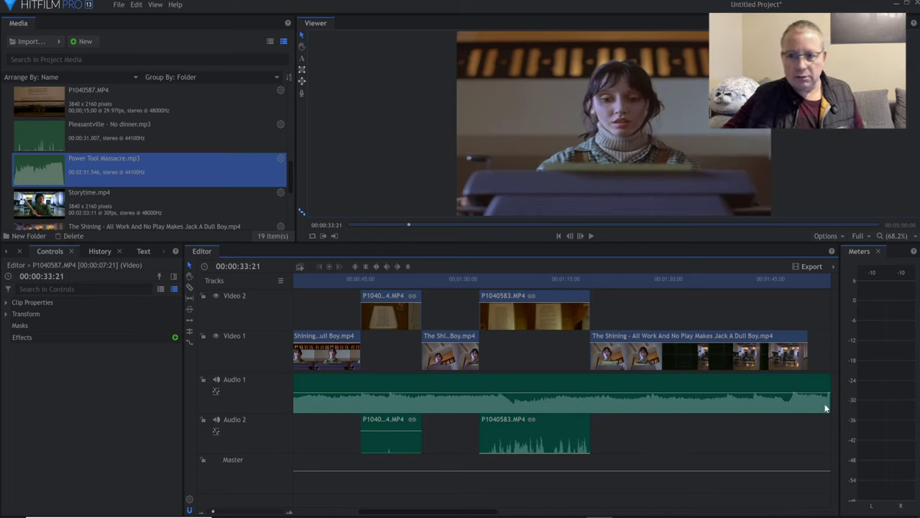
pyautogui.moveTo(438, 512); pyautogui.dragTo(549, 511)
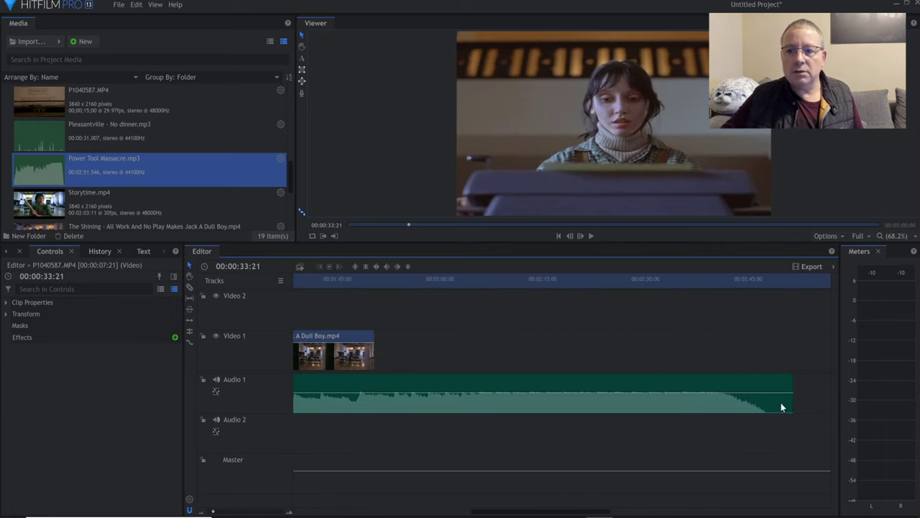
pyautogui.moveTo(795, 400); pyautogui.dragTo(379, 386)
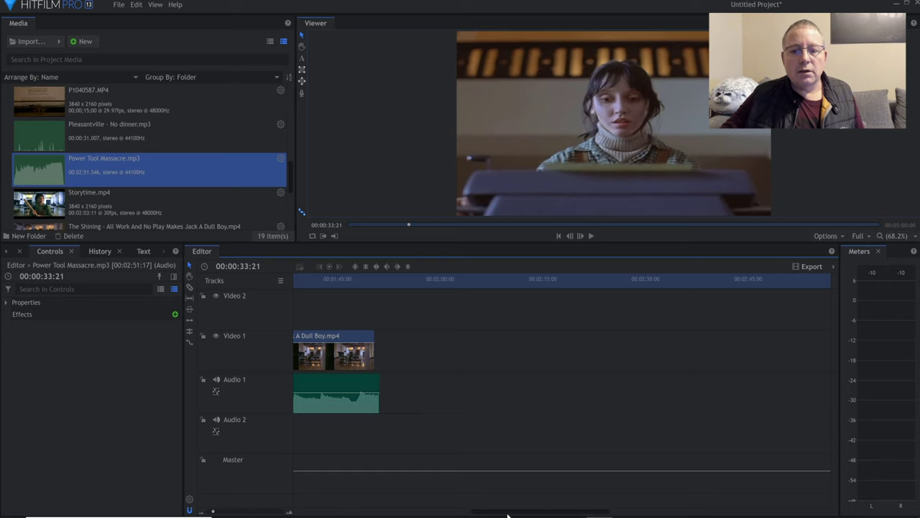
pyautogui.moveTo(505, 511); pyautogui.dragTo(439, 511)
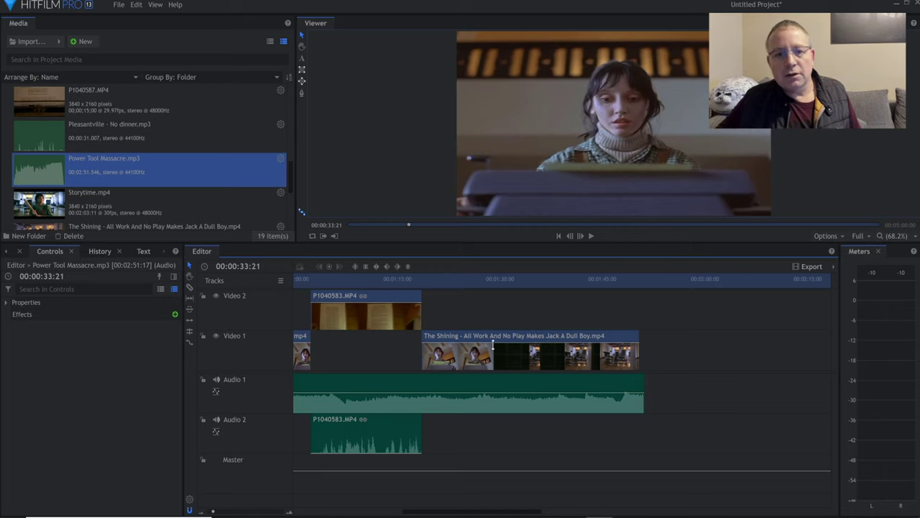
# Add the audio Fade transition to the end of the Power Tool Massacre clip on Audio 1.
pyautogui.click(5, 252)
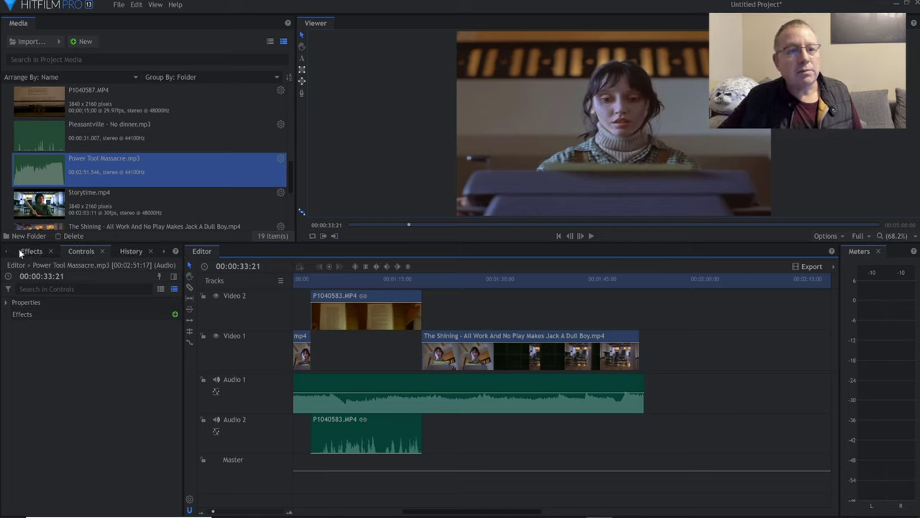
pyautogui.click(35, 251)
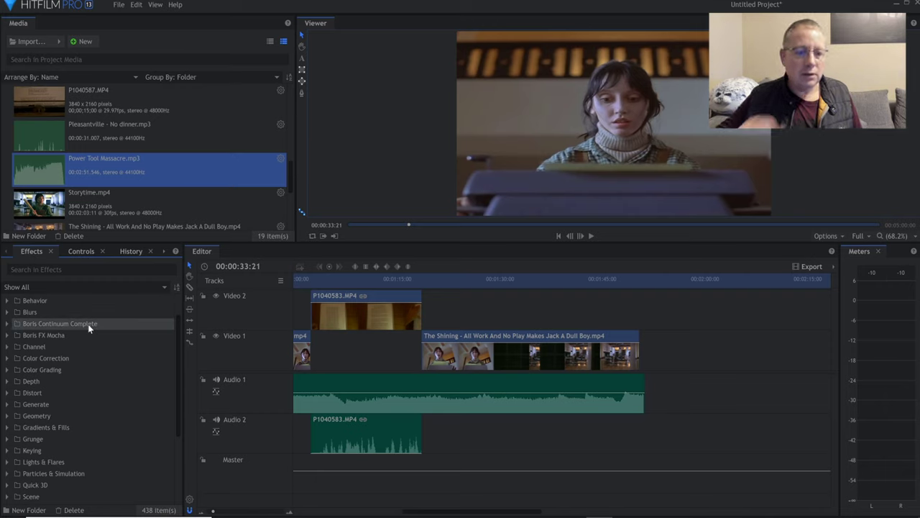
pyautogui.scroll(-3, 100, 396)
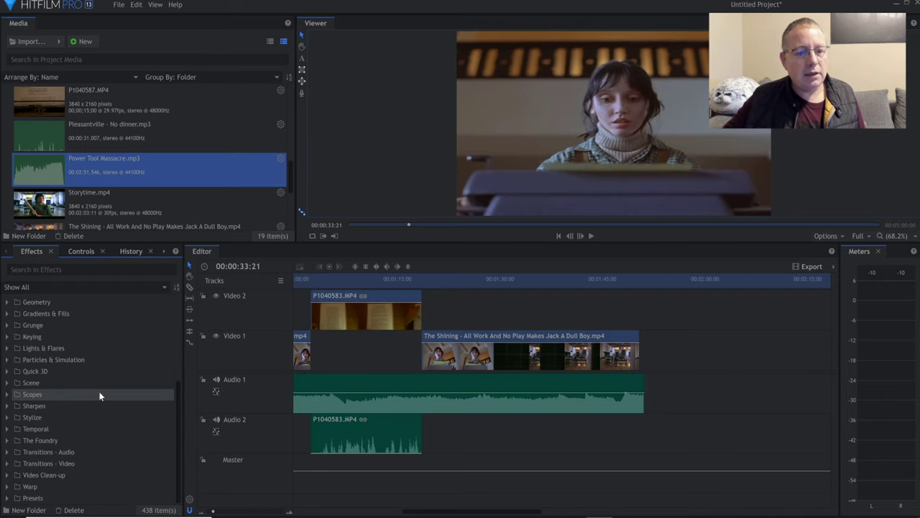
pyautogui.click(7, 452)
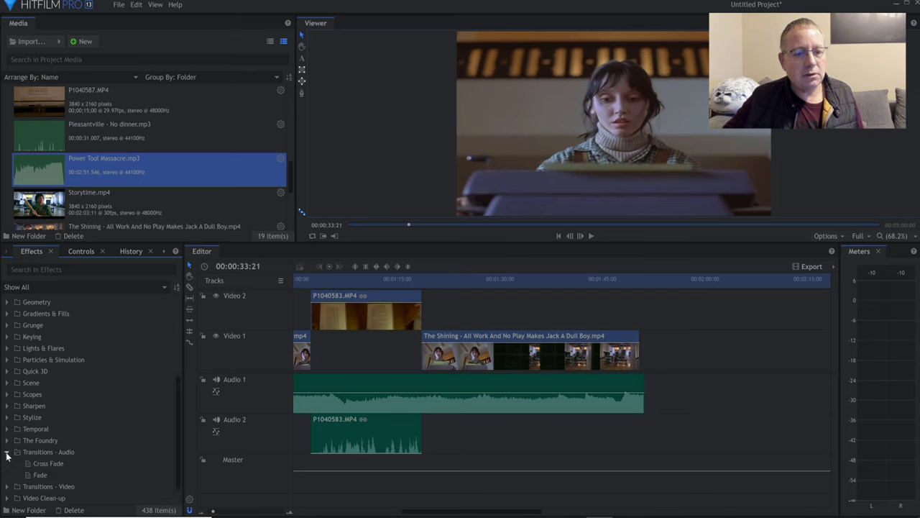
pyautogui.click(40, 475)
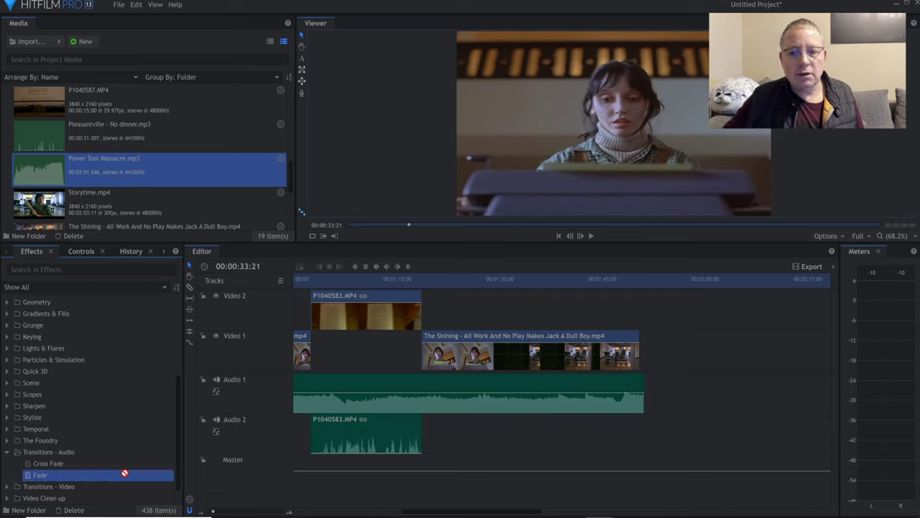
pyautogui.moveTo(124, 473); pyautogui.dragTo(627, 396)
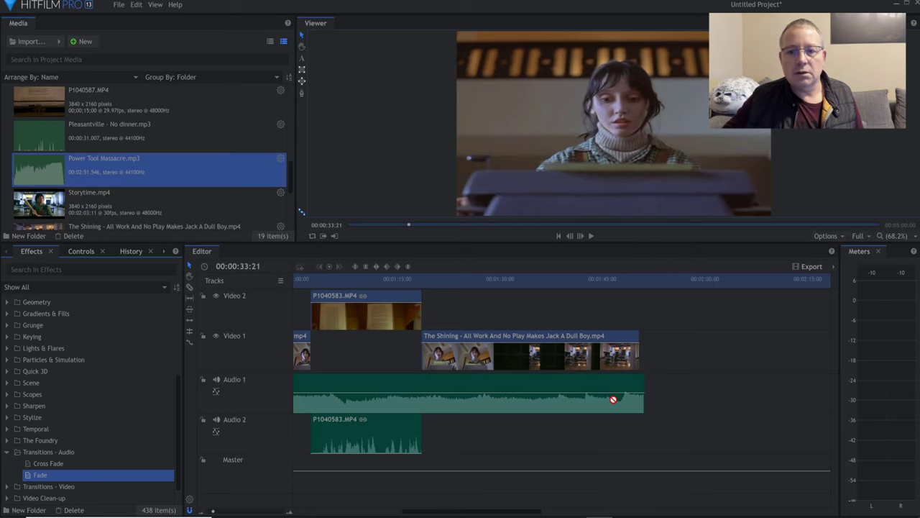
pyautogui.moveTo(614, 399); pyautogui.dragTo(99, 424)
pyautogui.moveTo(69, 472); pyautogui.dragTo(65, 475)
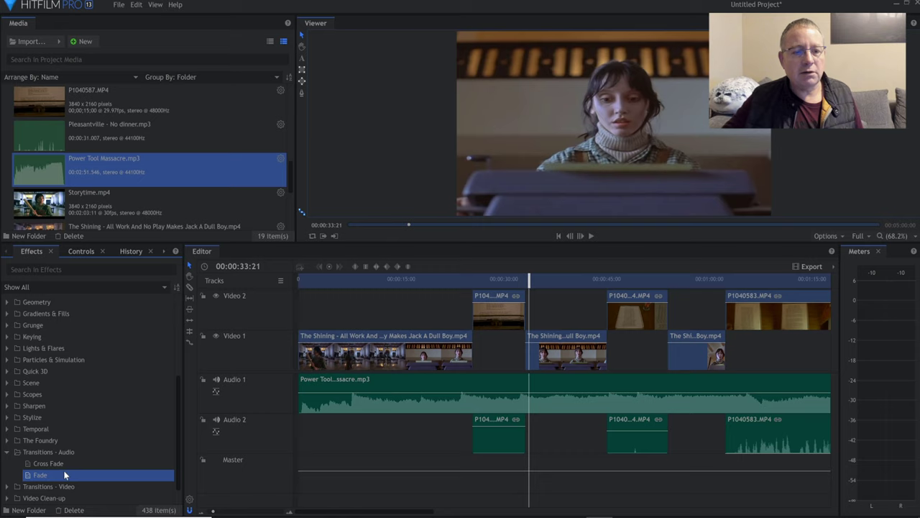
pyautogui.click(393, 409)
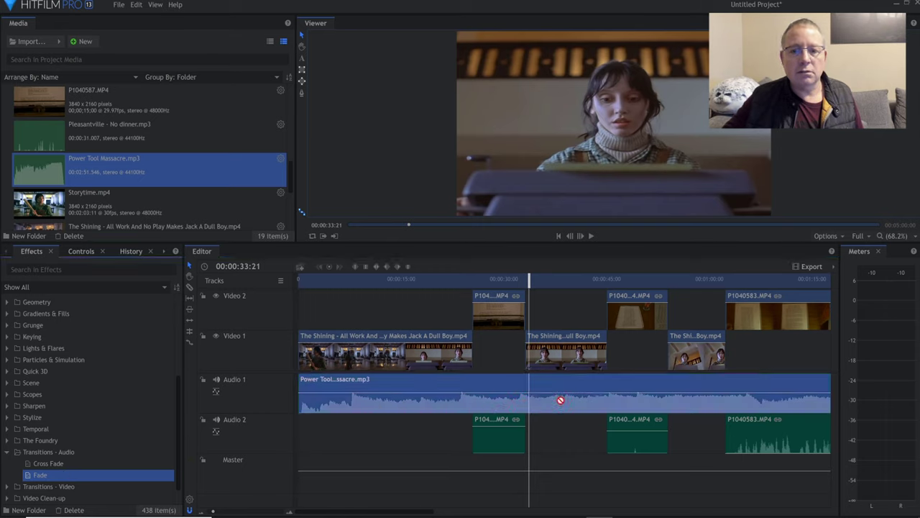
pyautogui.moveTo(803, 393)
pyautogui.mouseDown()
pyautogui.moveTo(869, 396)
pyautogui.moveTo(602, 390)
pyautogui.mouseUp()
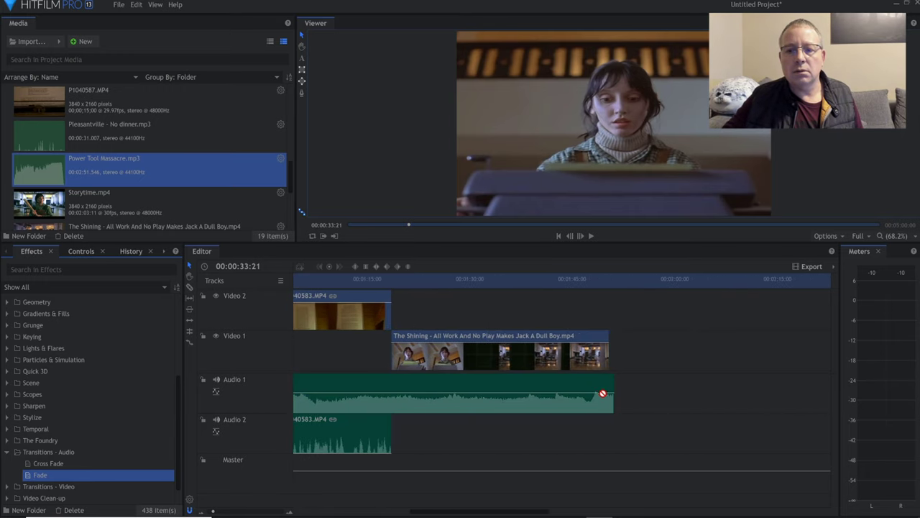
pyautogui.click(608, 389)
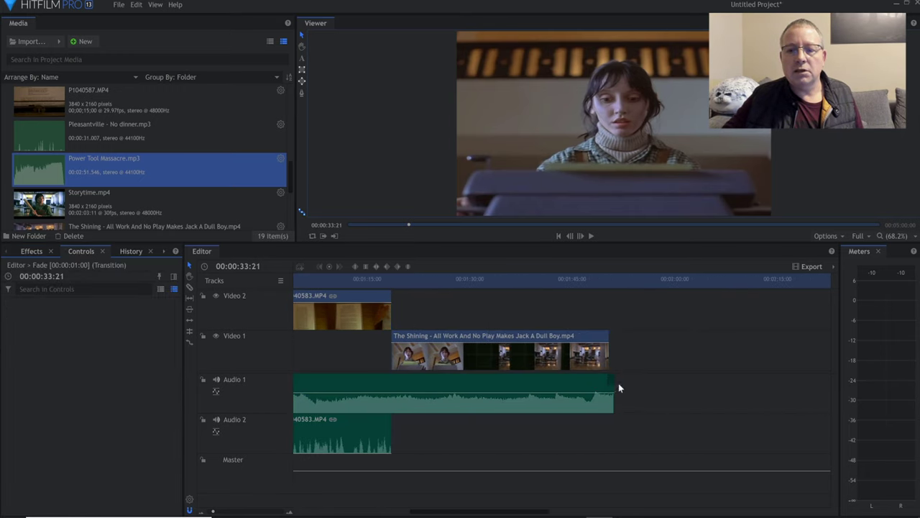
# Lengthen the closing music fade on Audio 1 by extending its start back to about 00:01:47:14.
pyautogui.click(614, 282)
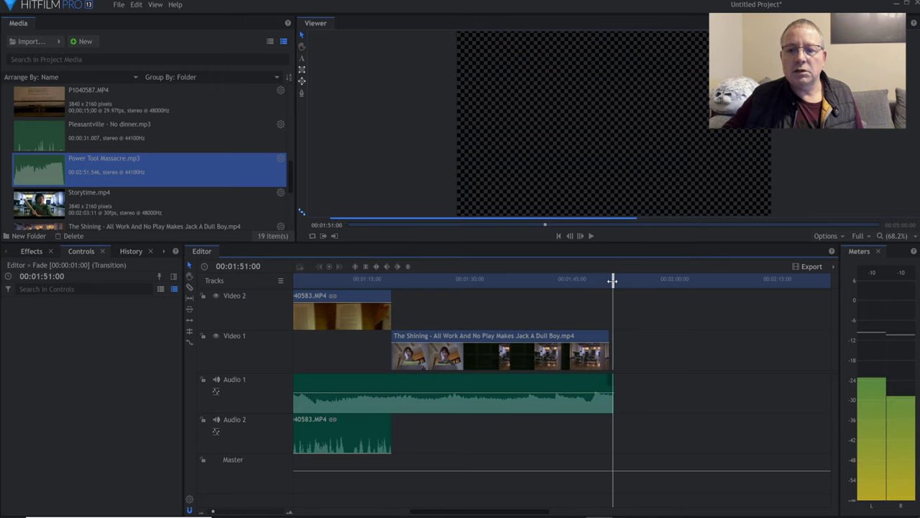
pyautogui.click(225, 512)
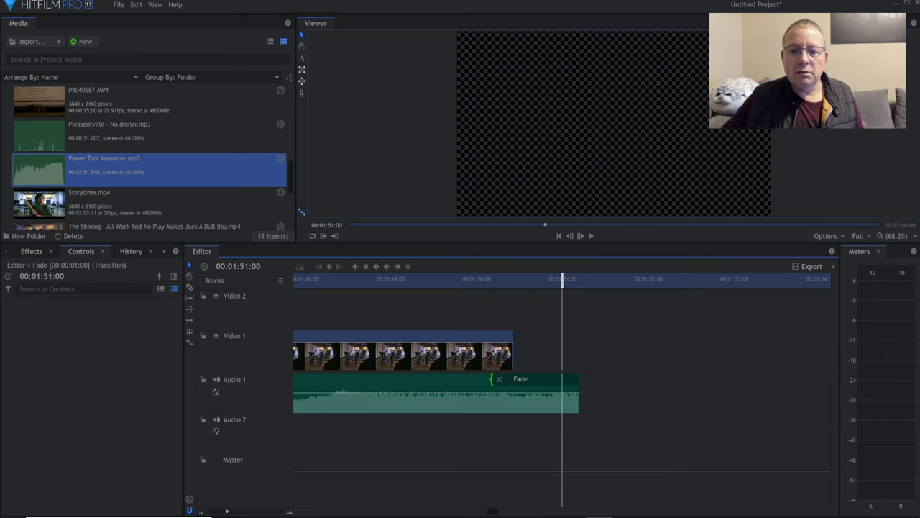
pyautogui.moveTo(492, 379); pyautogui.dragTo(309, 379)
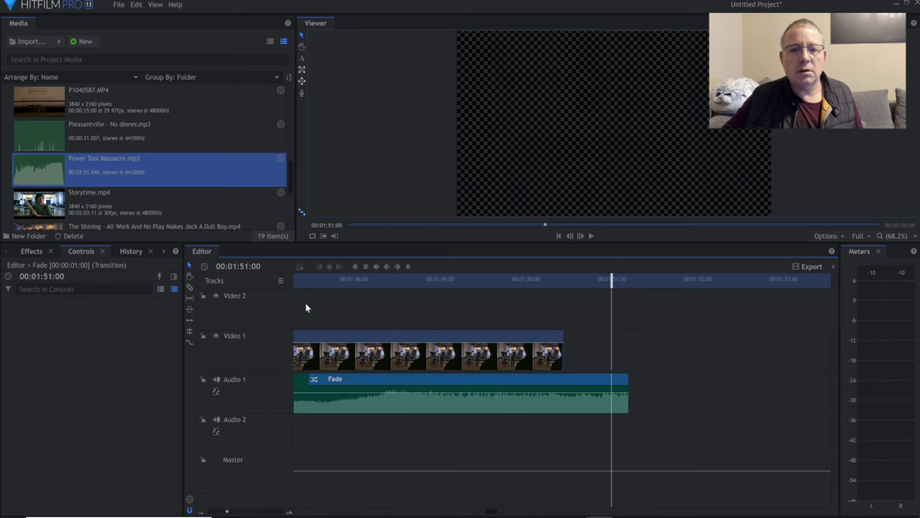
# Play the ending from 00:01:47:12 to check the music fade-out, and collapse the audio transitions folder.
pyautogui.click(303, 283)
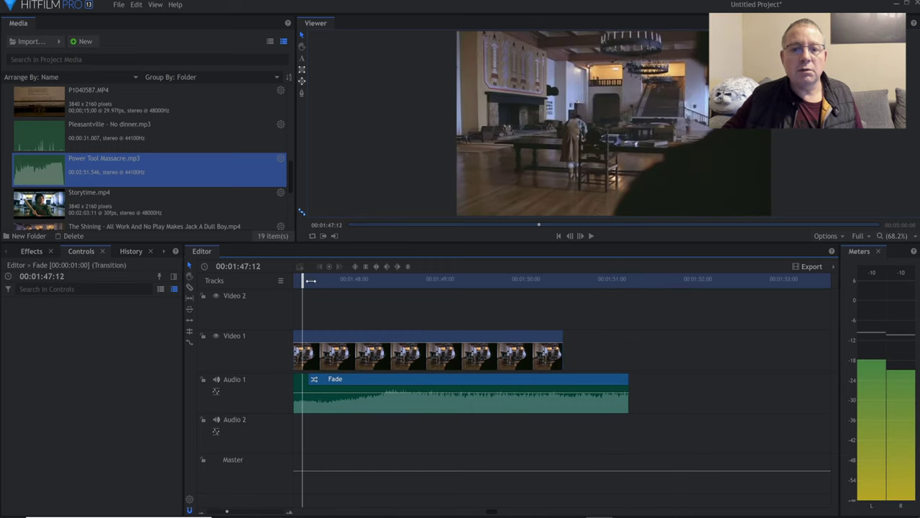
pyautogui.click(591, 236)
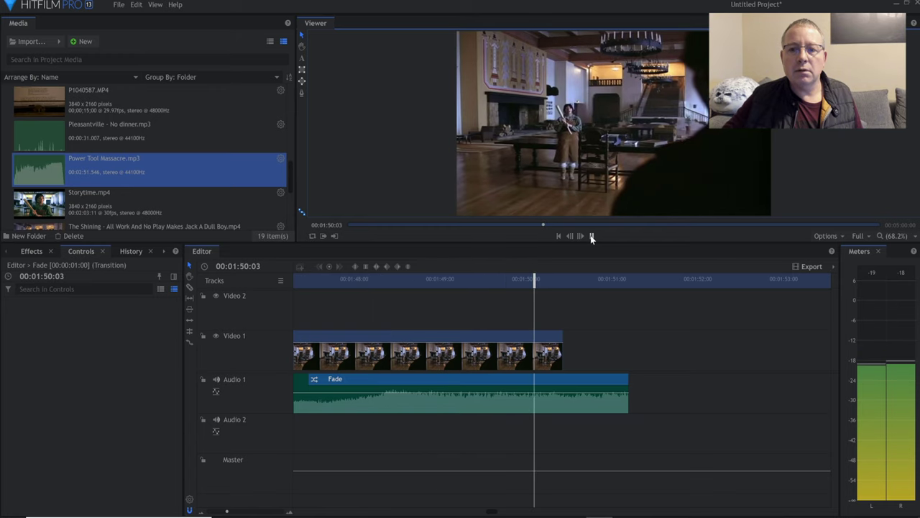
pyautogui.click(591, 237)
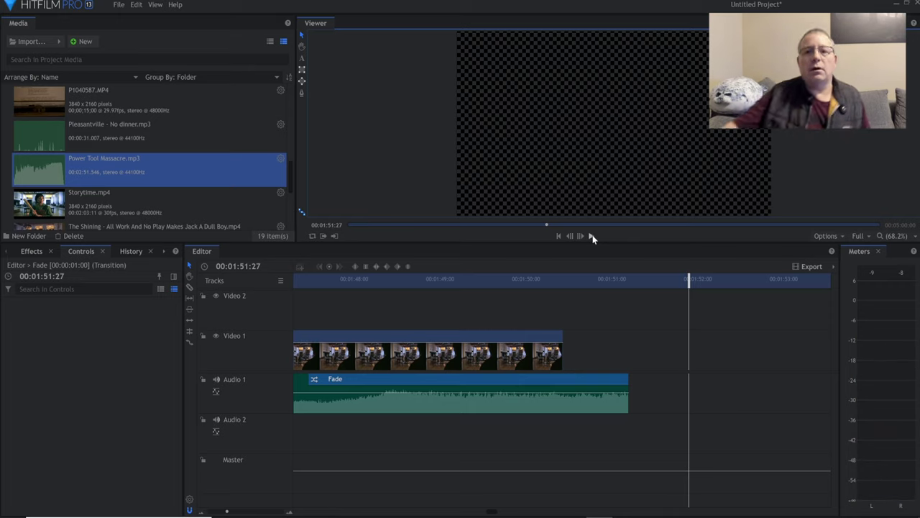
pyautogui.click(29, 252)
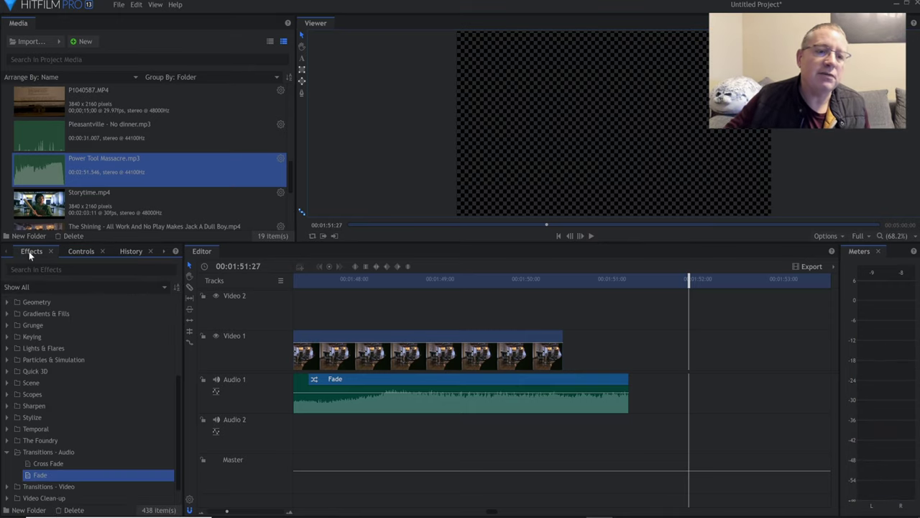
pyautogui.click(6, 453)
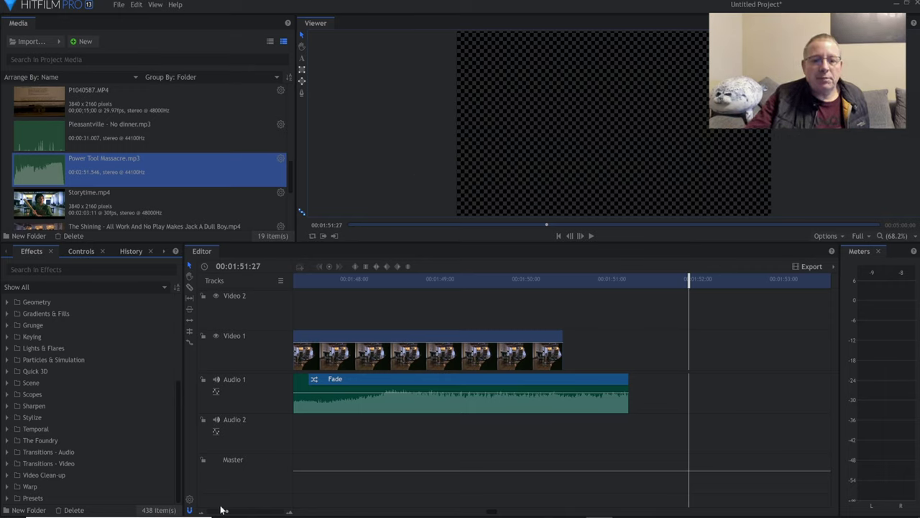
# Copy the Exposure effect from the P1040583.MP4 clip on Video 2.
pyautogui.moveTo(222, 509); pyautogui.dragTo(209, 510)
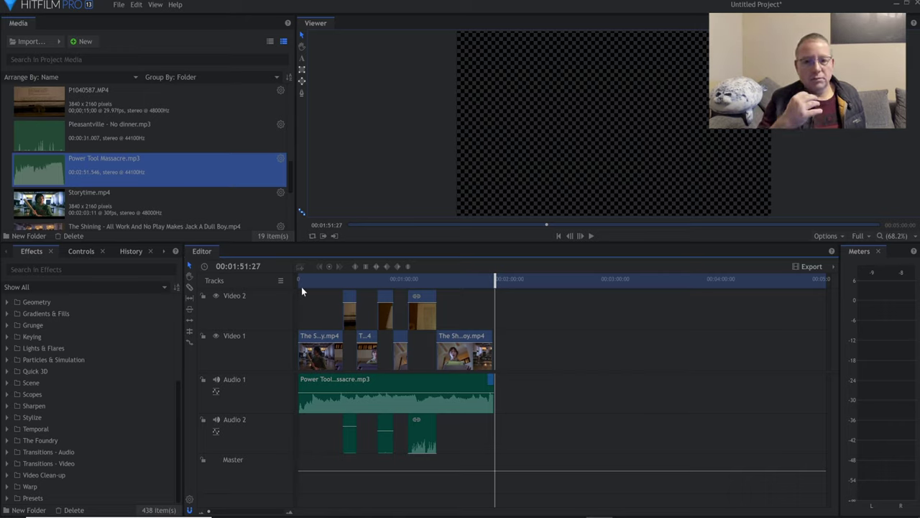
pyautogui.click(424, 286)
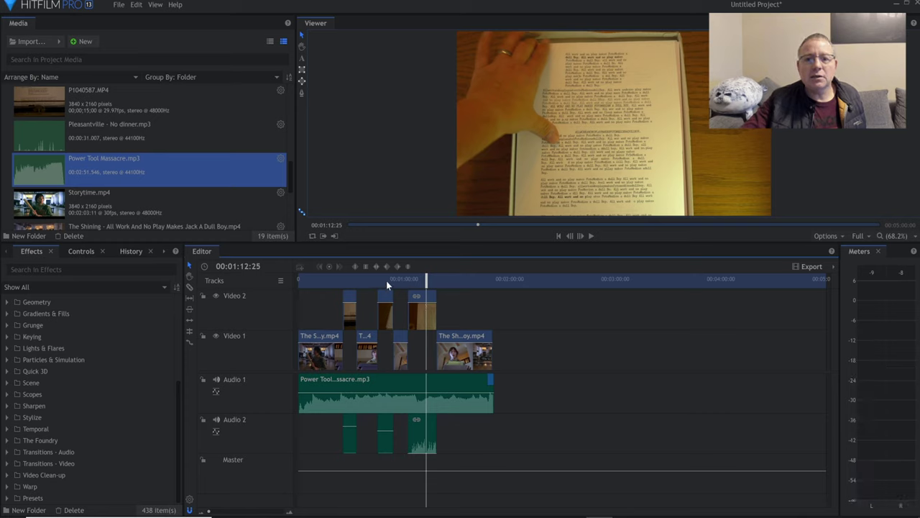
pyautogui.click(431, 297)
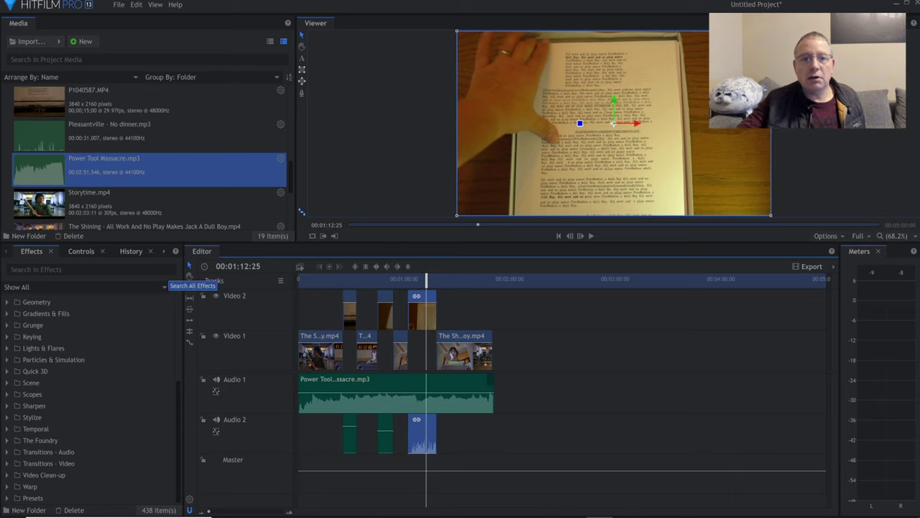
pyautogui.click(82, 251)
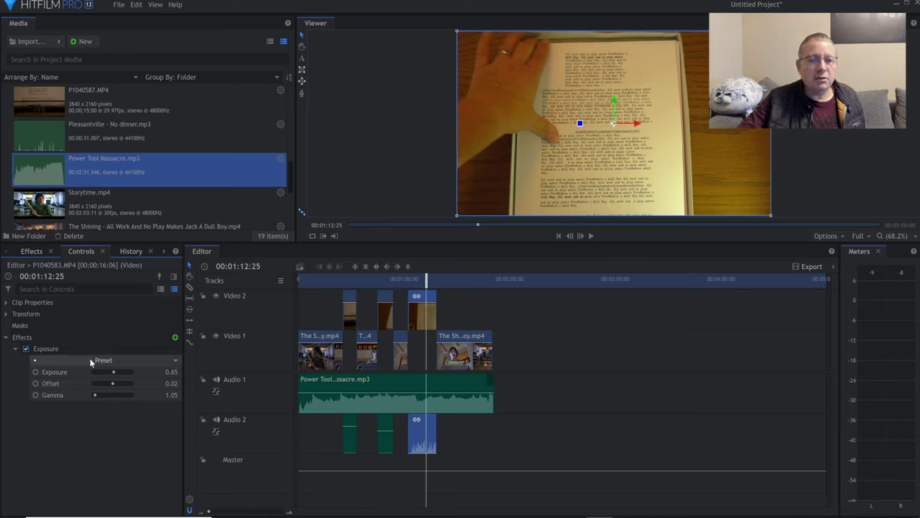
pyautogui.rightClick(49, 352)
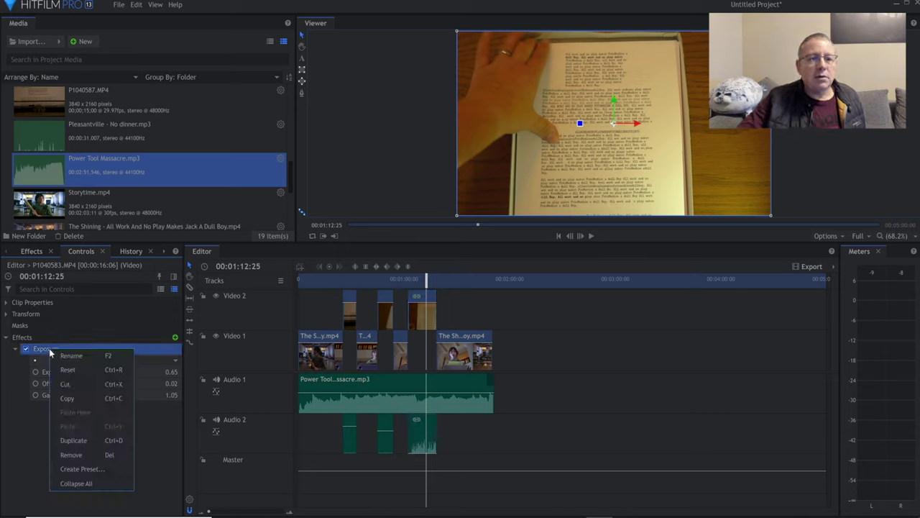
pyautogui.click(68, 397)
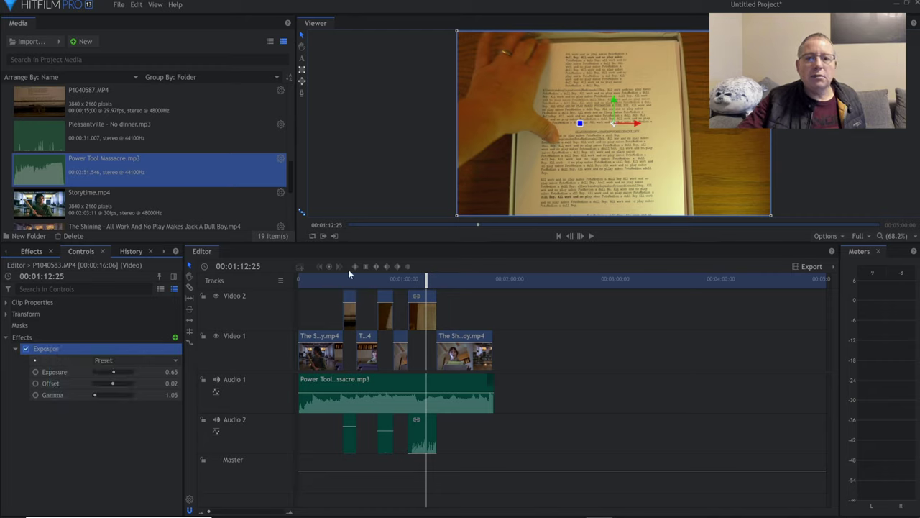
# Paste the copied Exposure effect onto the P1040587.MP4 and P1040584.MP4 clips on Video 2 together.
pyautogui.click(349, 300)
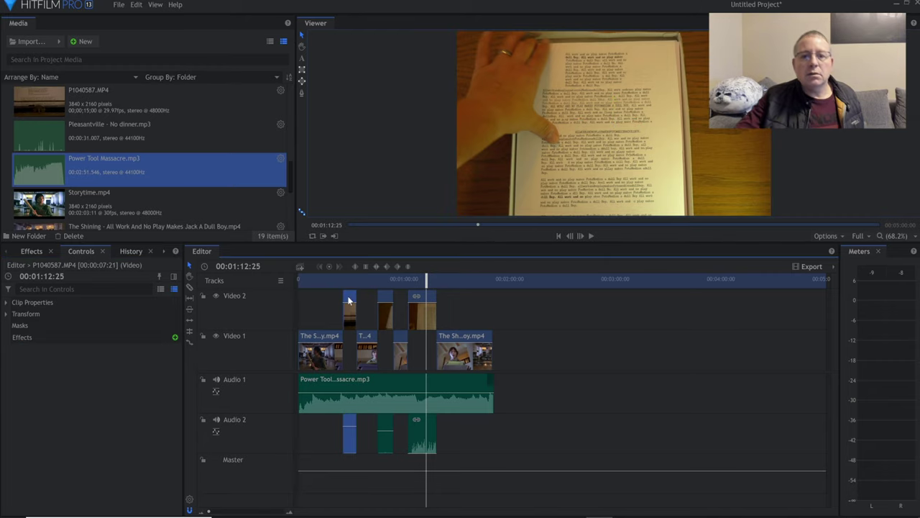
pyautogui.keyDown('ctrl'); pyautogui.click(385, 299); pyautogui.keyUp('ctrl')
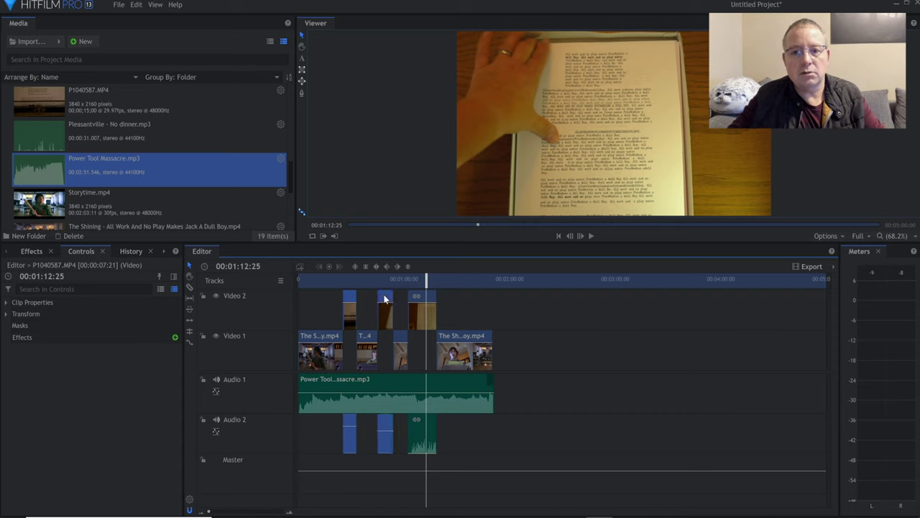
pyautogui.rightClick(350, 297)
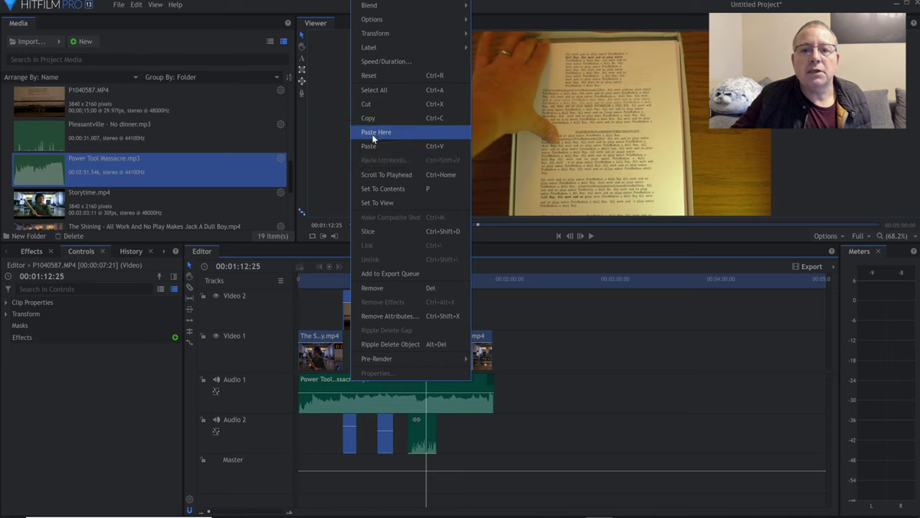
pyautogui.click(374, 132)
# Check the pasted Exposure effect on the P1040587.MP4 and P1040584.MP4 clips and their frames at 00:00:30:00 and 00:00:51:00.
pyautogui.click(350, 280)
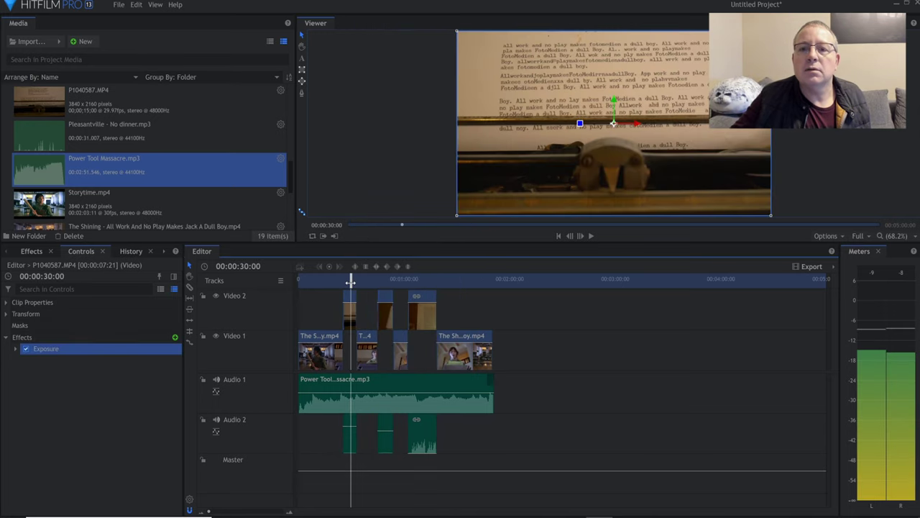
pyautogui.click(387, 285)
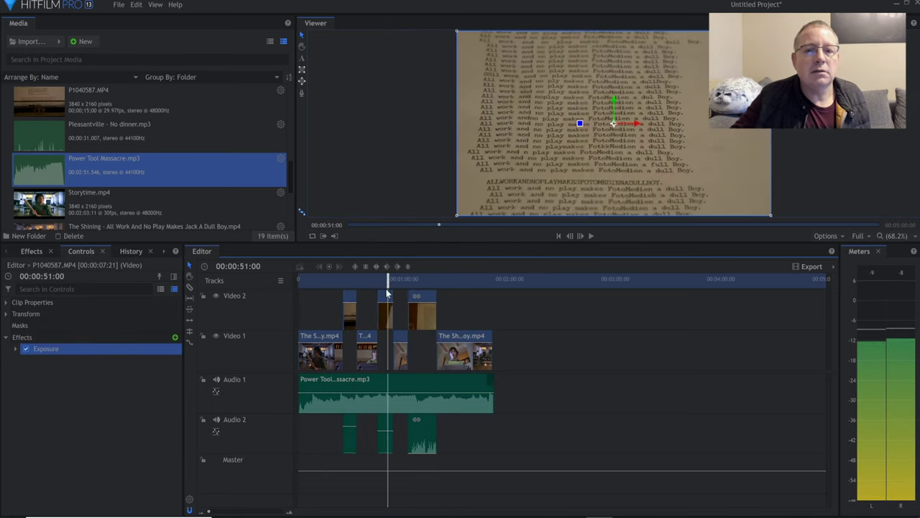
pyautogui.click(386, 304)
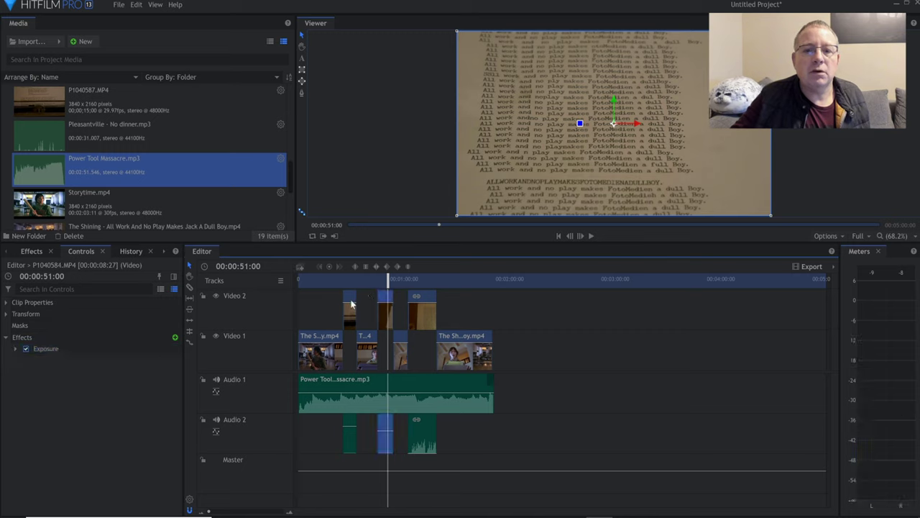
pyautogui.click(351, 304)
pyautogui.click(349, 282)
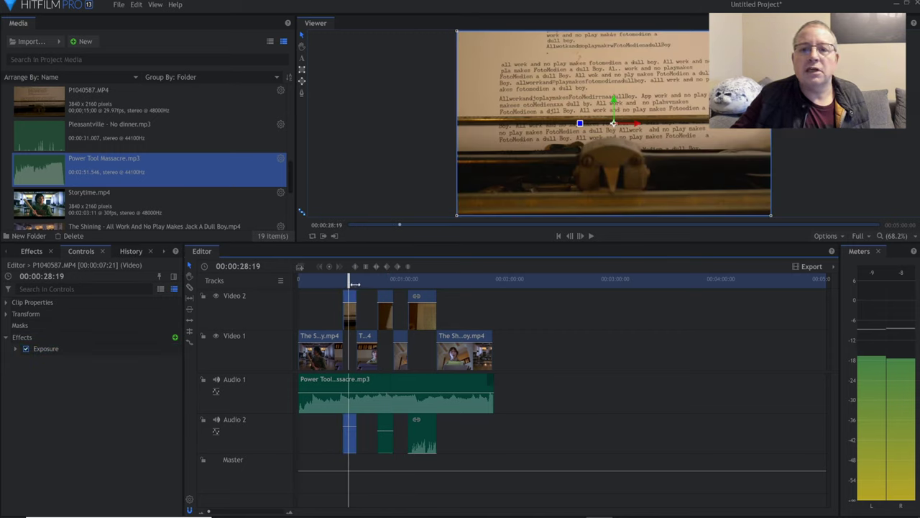
# Scrub through the edited scene from near the timeline start to 00:01:48:00 to review how the shots match.
pyautogui.moveTo(351, 283); pyautogui.dragTo(408, 282)
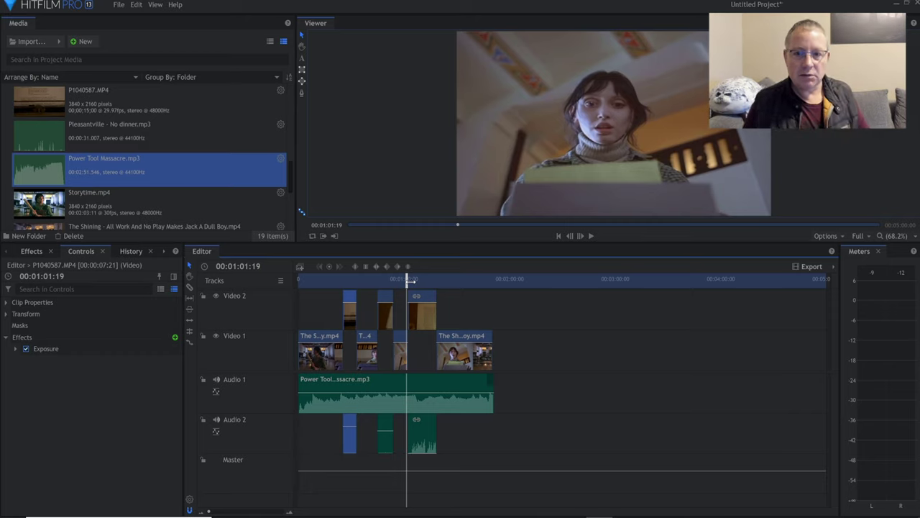
pyautogui.click(303, 281)
pyautogui.press('space')
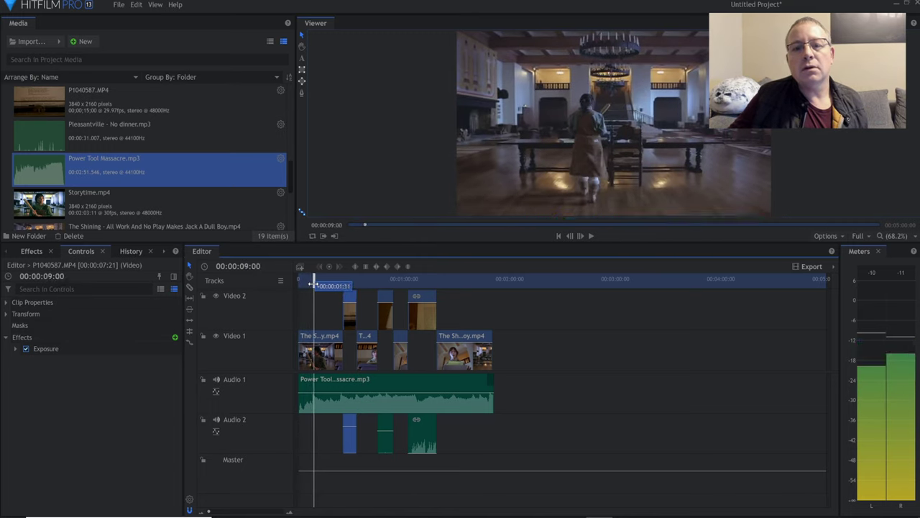
pyautogui.moveTo(313, 282); pyautogui.dragTo(446, 281)
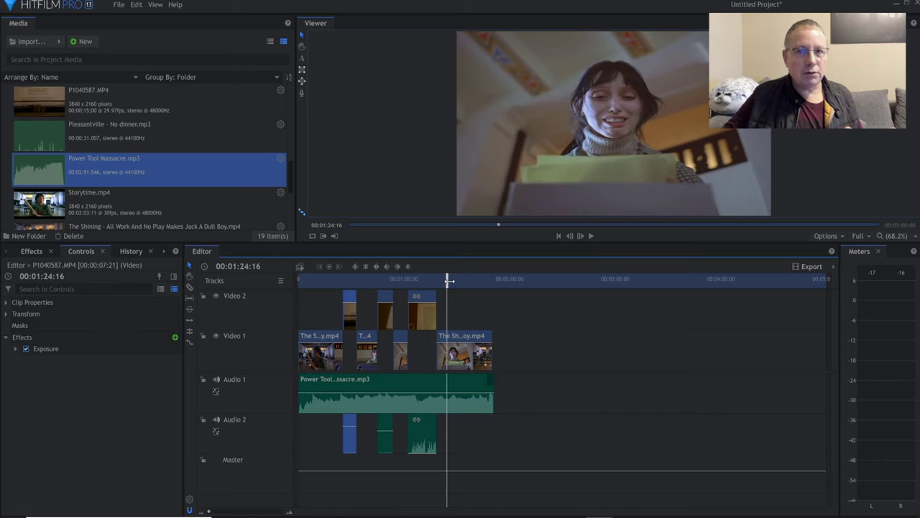
pyautogui.moveTo(448, 280); pyautogui.dragTo(489, 282)
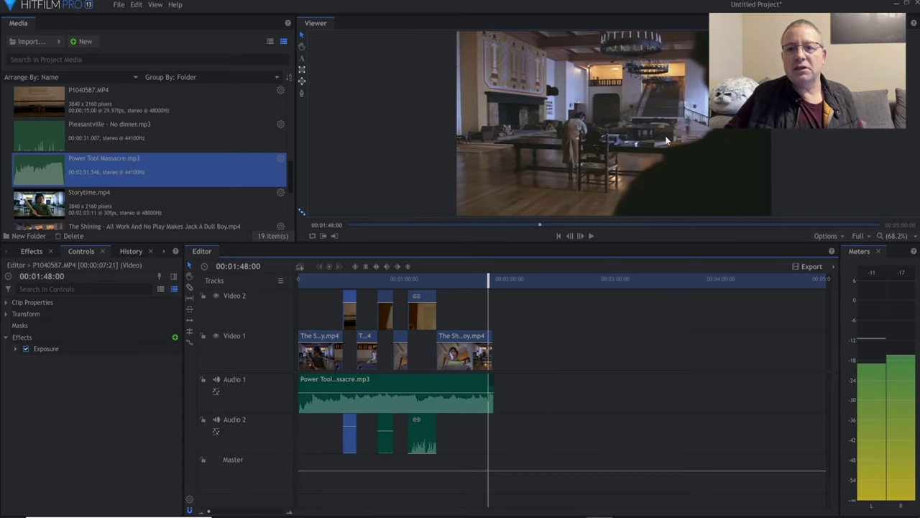
# Park the playhead at 00:00:44:01 and set the timeline's in-out area to match its contents.
pyautogui.moveTo(489, 278); pyautogui.dragTo(492, 278)
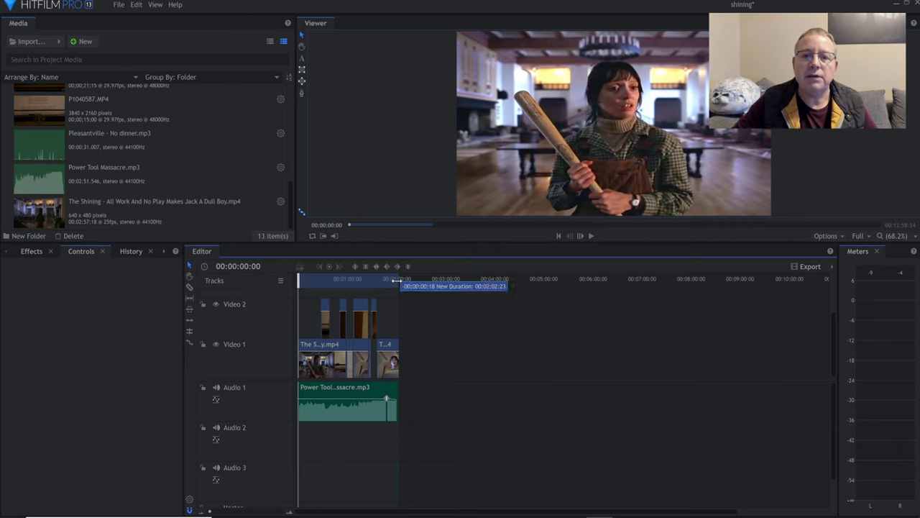
pyautogui.click(334, 280)
pyautogui.moveTo(397, 282); pyautogui.dragTo(375, 285)
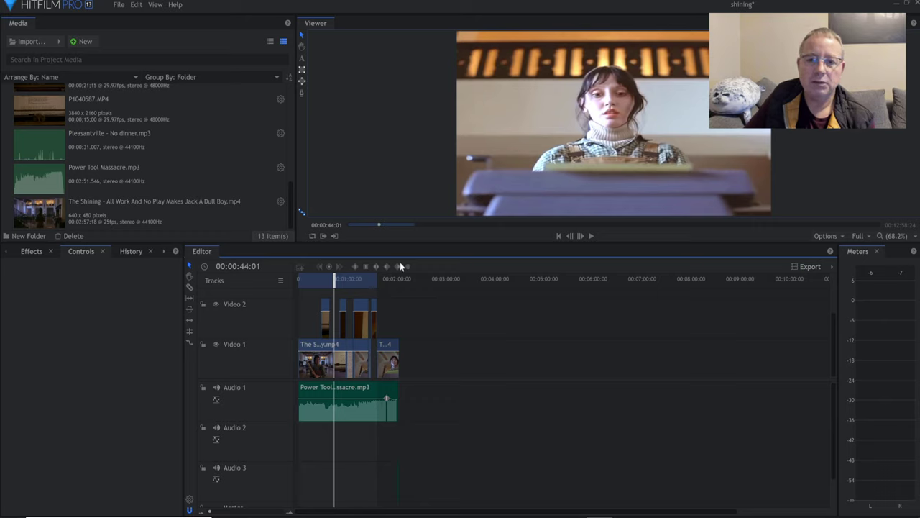
pyautogui.rightClick(400, 285)
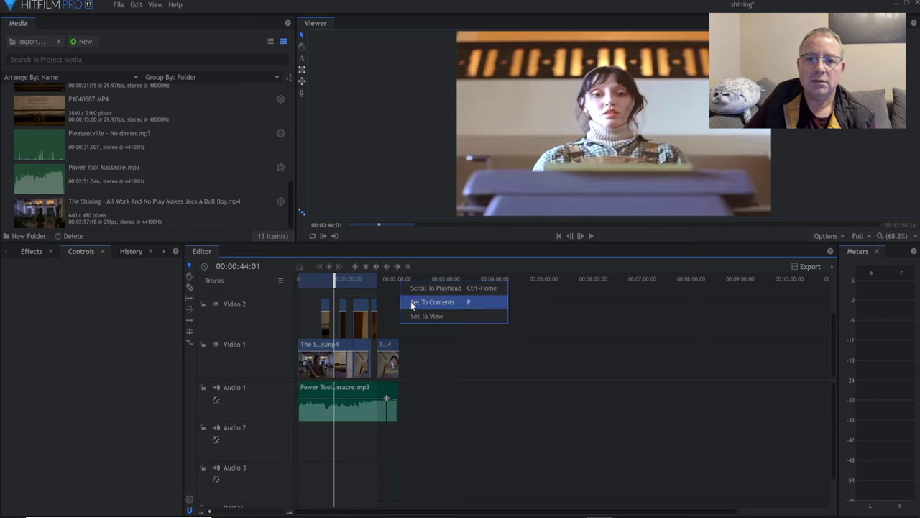
pyautogui.click(412, 305)
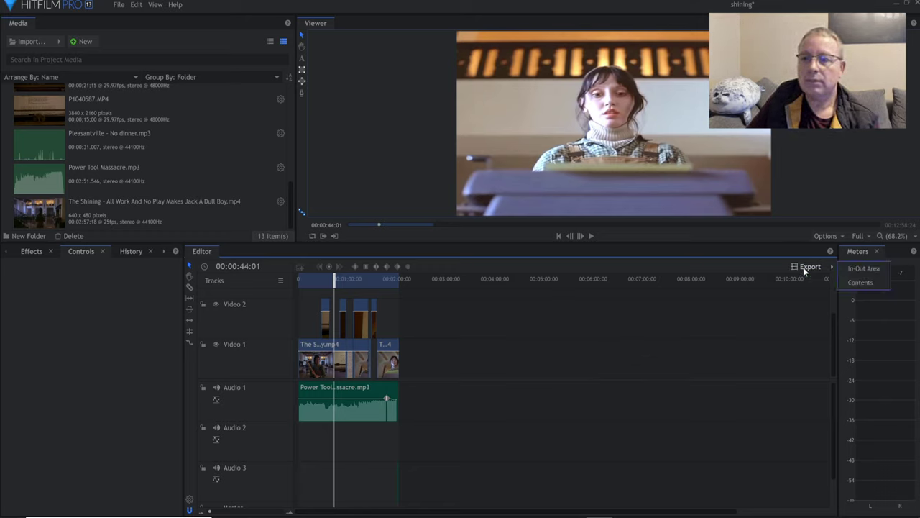
# Add the timeline's full contents to the export queue and go to the export screen.
pyautogui.click(832, 266)
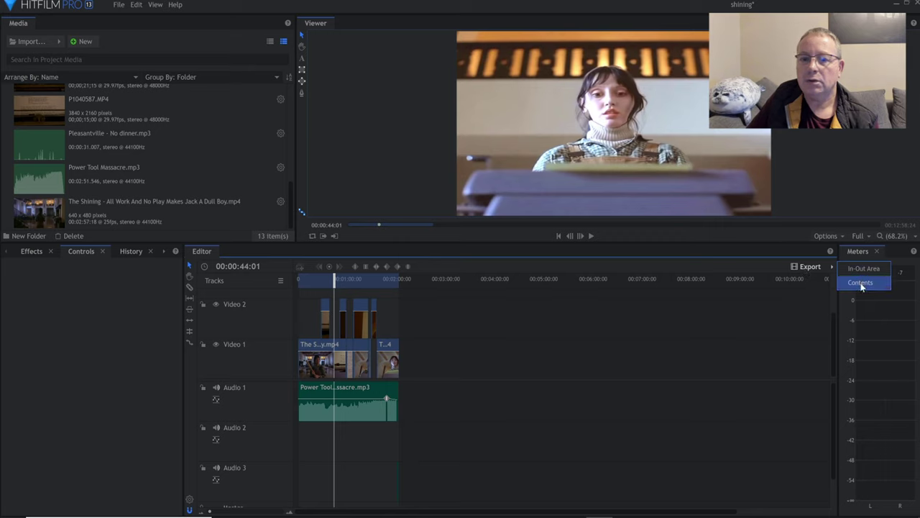
pyautogui.click(860, 282)
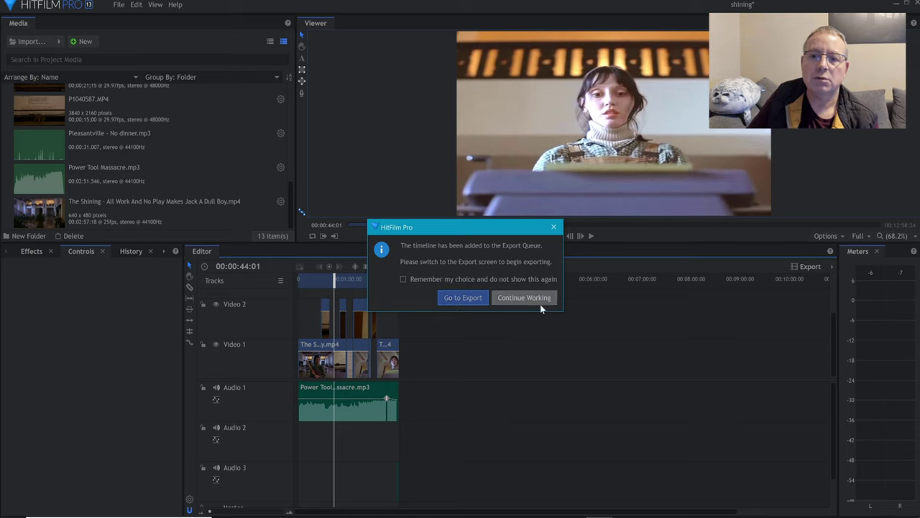
pyautogui.click(476, 300)
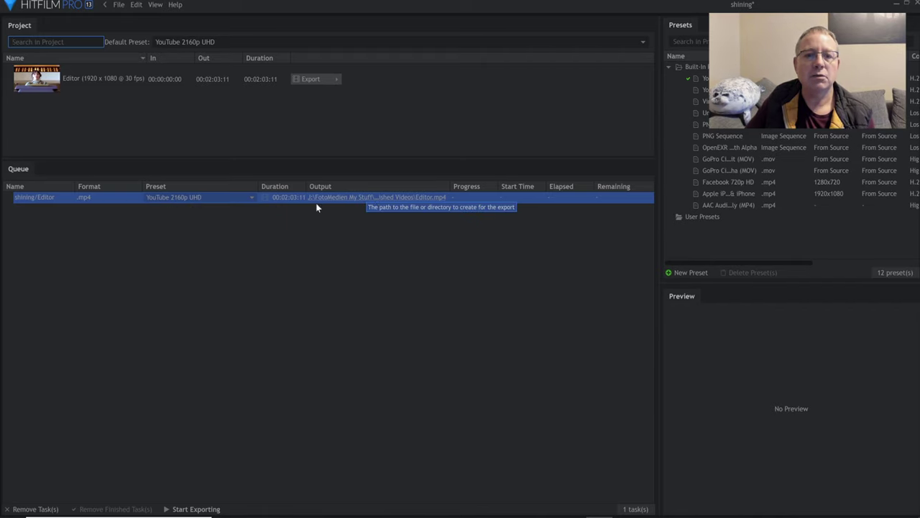
# Set the queued export's output file name to "Video cut final" as MP4 in the Published Videos folder.
pyautogui.click(356, 198)
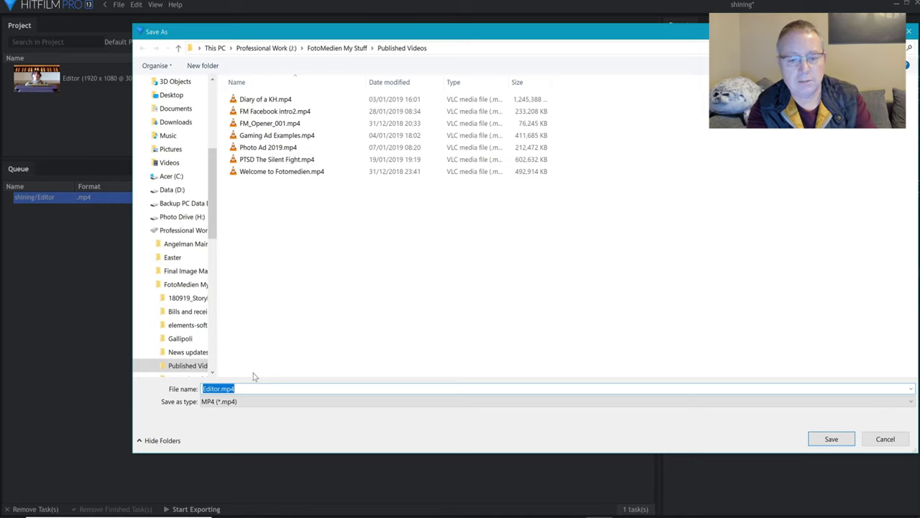
pyautogui.write('Video')
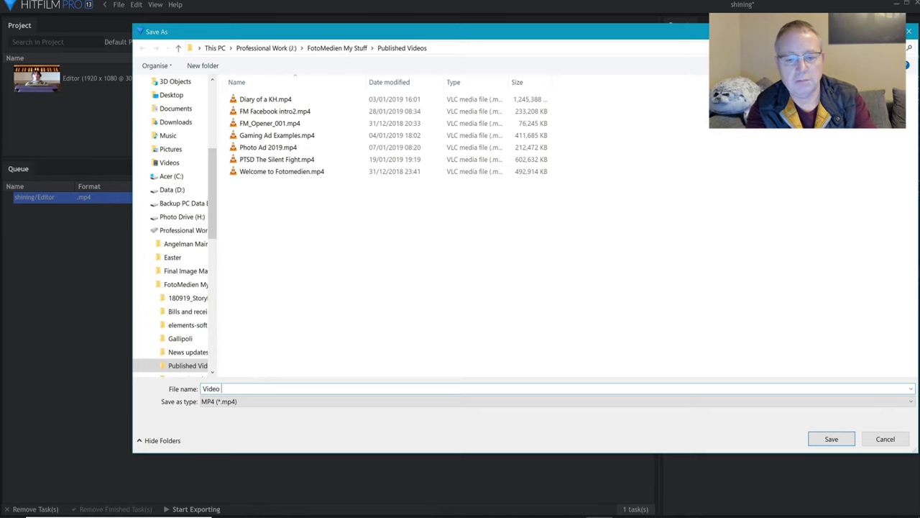
pyautogui.write(' cut f')
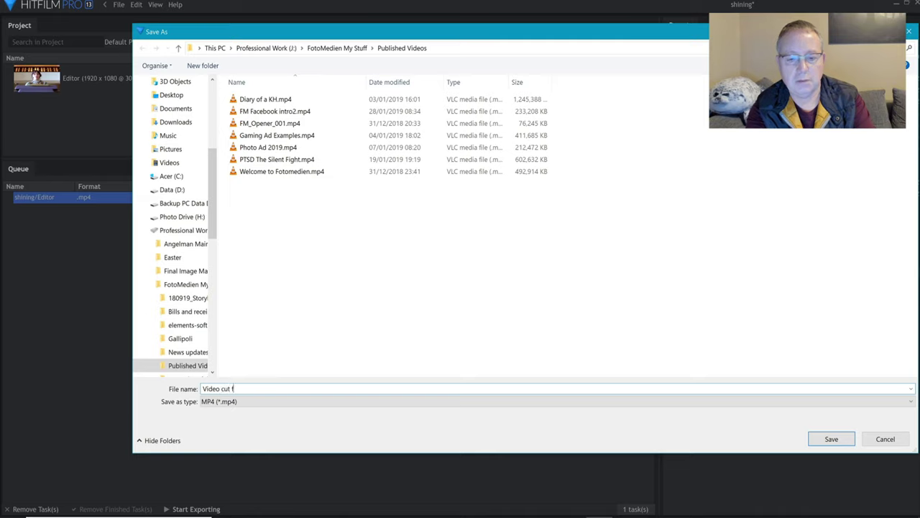
pyautogui.write('inal')
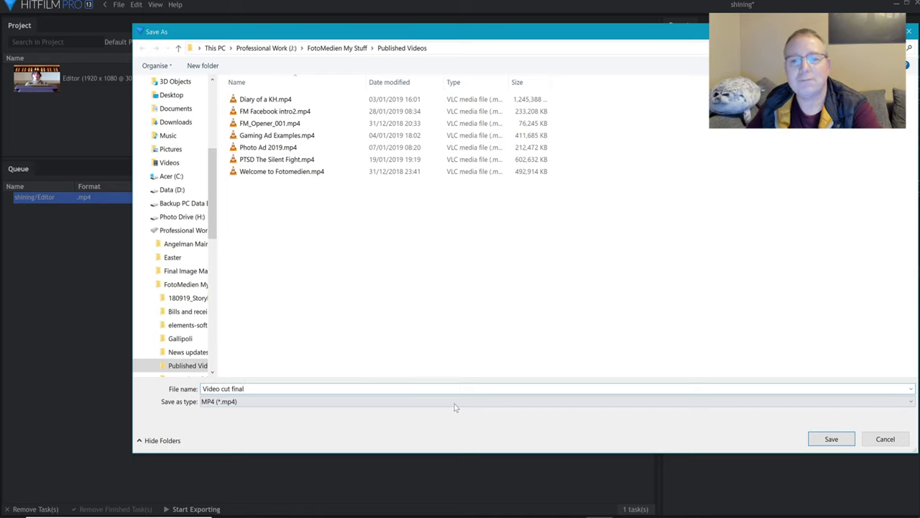
pyautogui.click(831, 438)
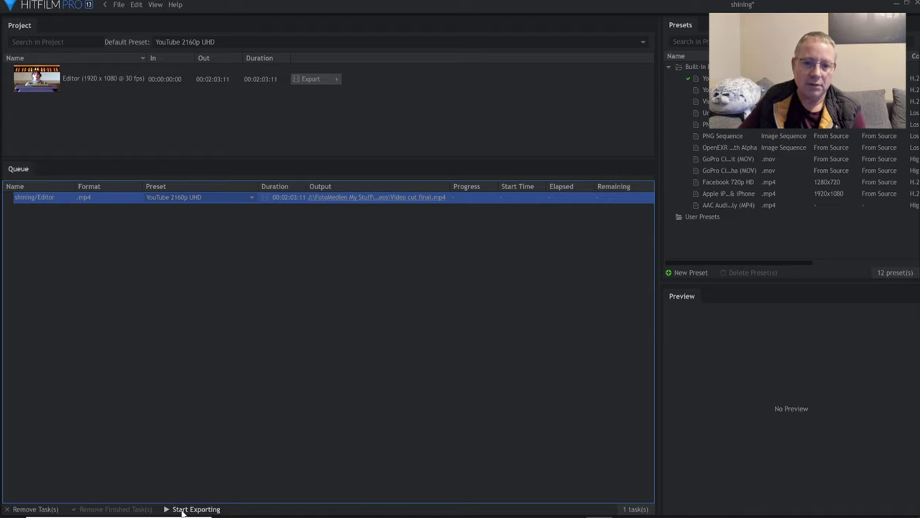
# Start exporting the queued shining/Editor task and suspend the export while it is rendering.
pyautogui.click(182, 511)
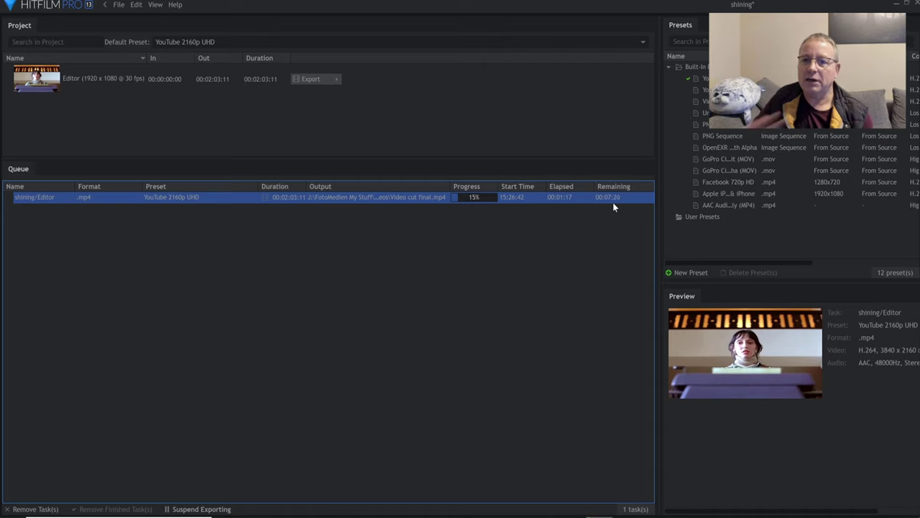
pyautogui.click(193, 509)
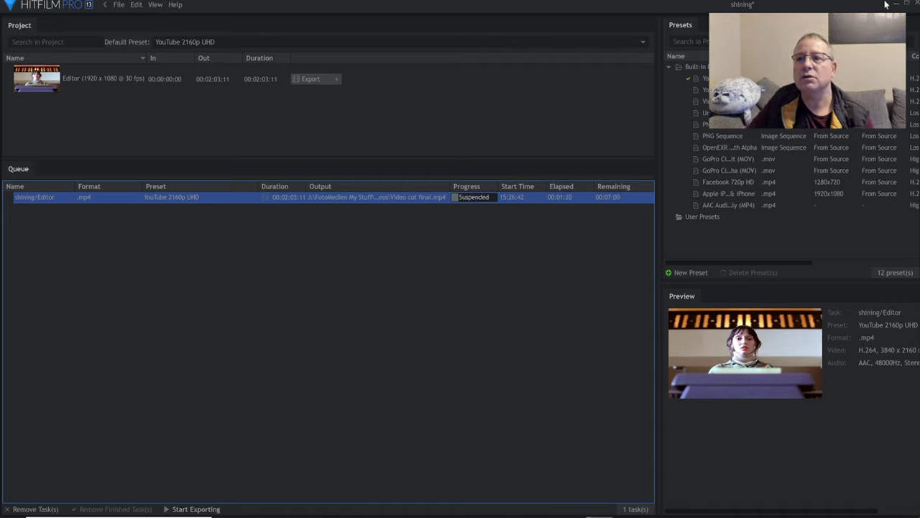